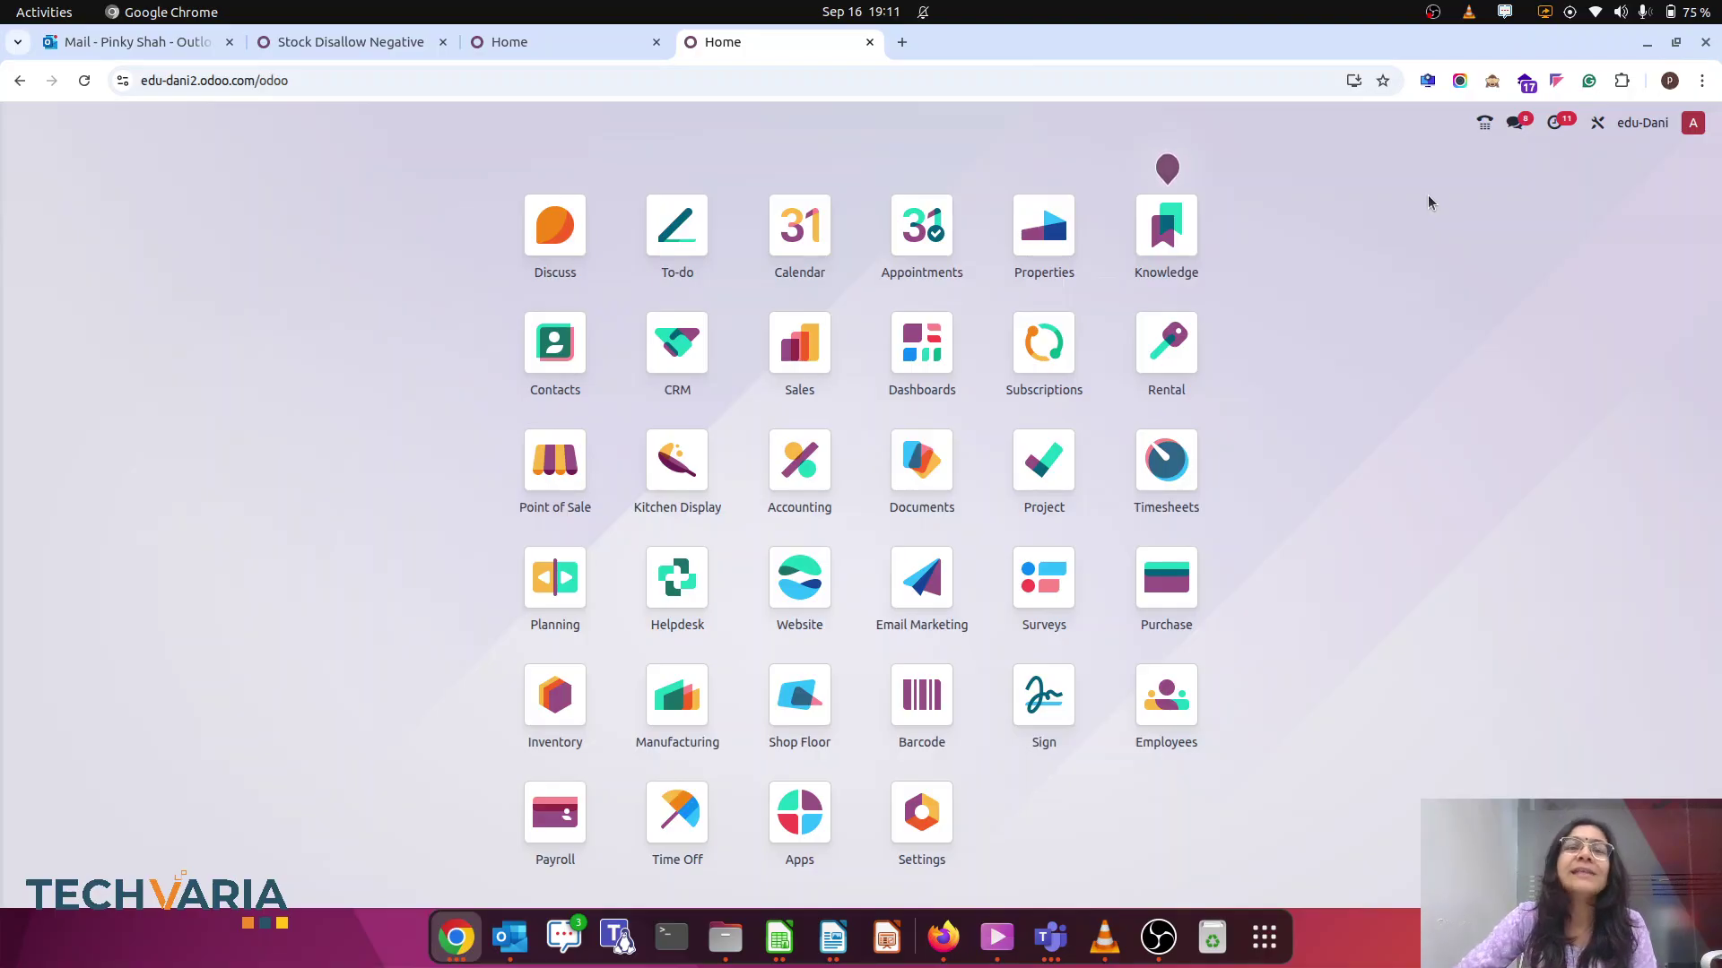
Show the installed Stock Disallow Negative module page (version 18.0.1.0.2)
left_click(386, 52)
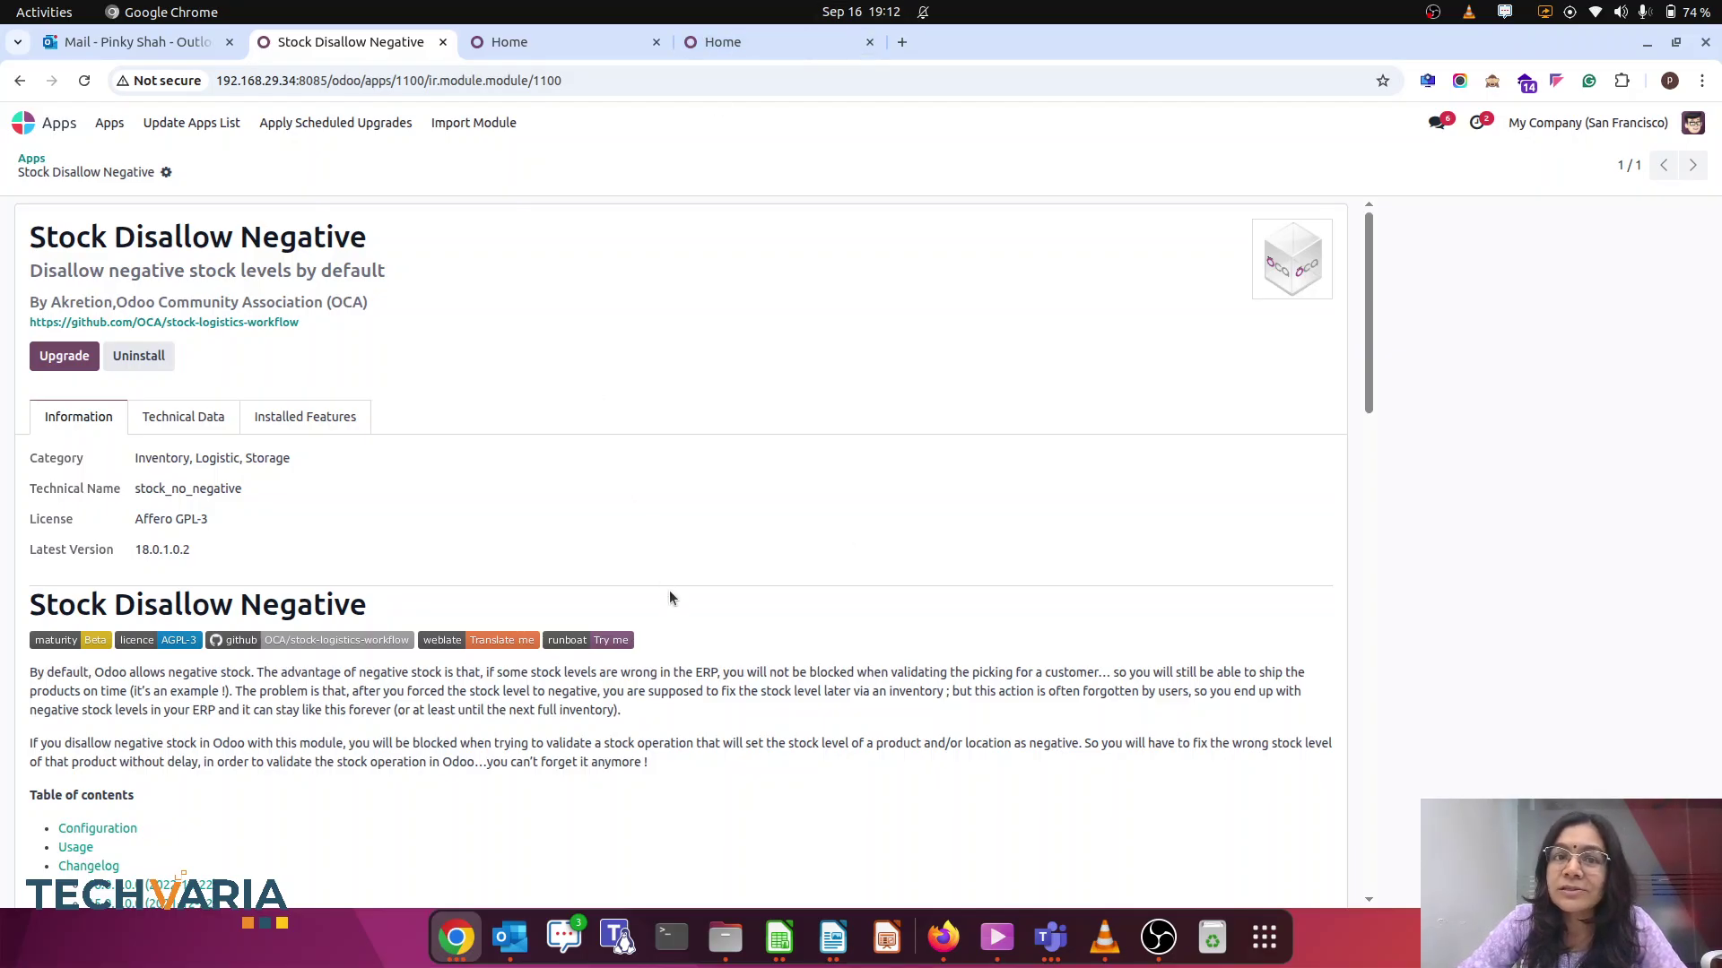
scroll(668, 591, "down", 5)
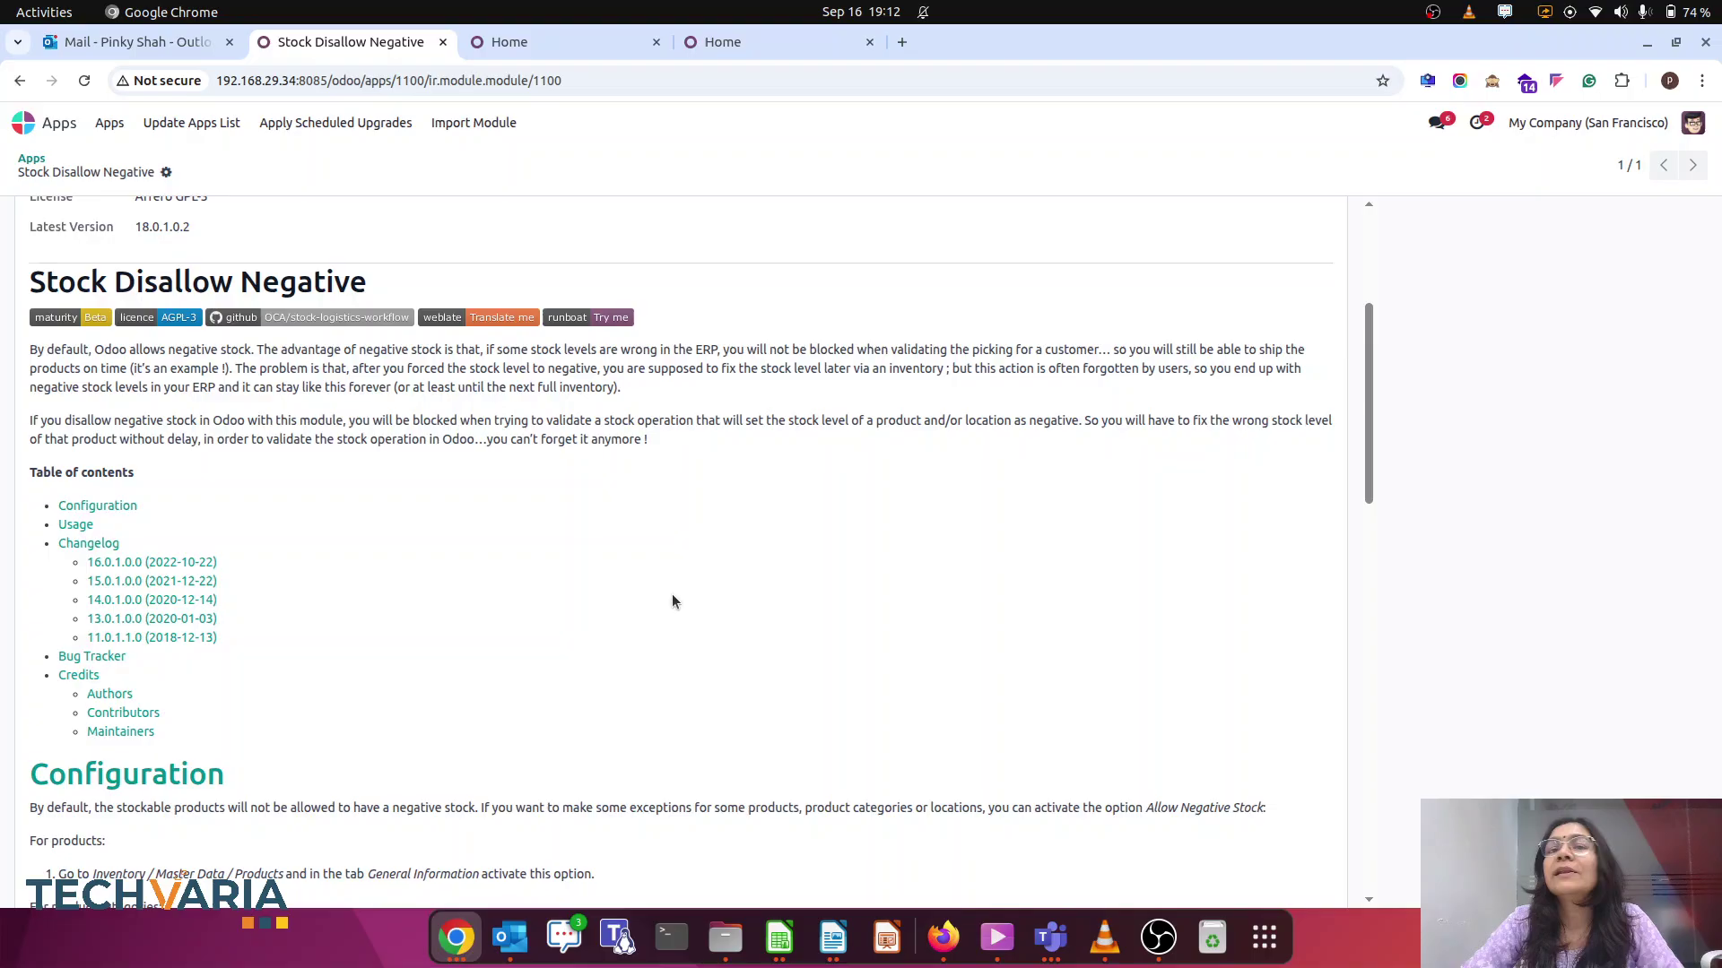
Switch to the second database's apps home screen
left_click(761, 41)
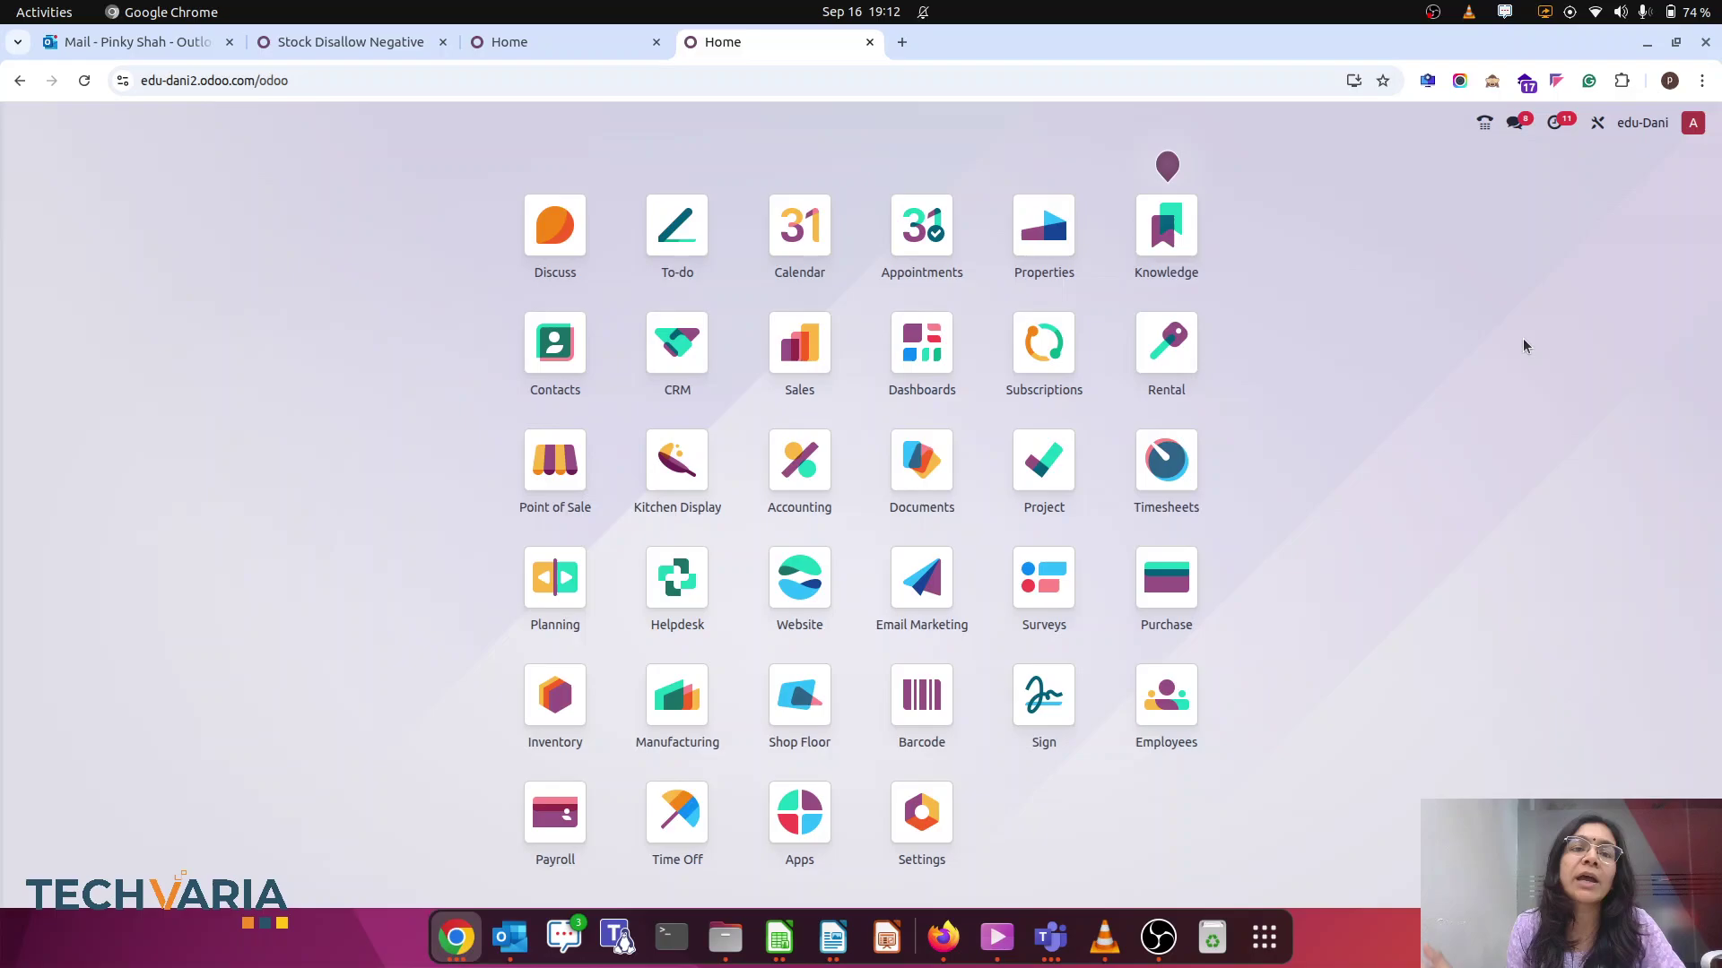
type("prod")
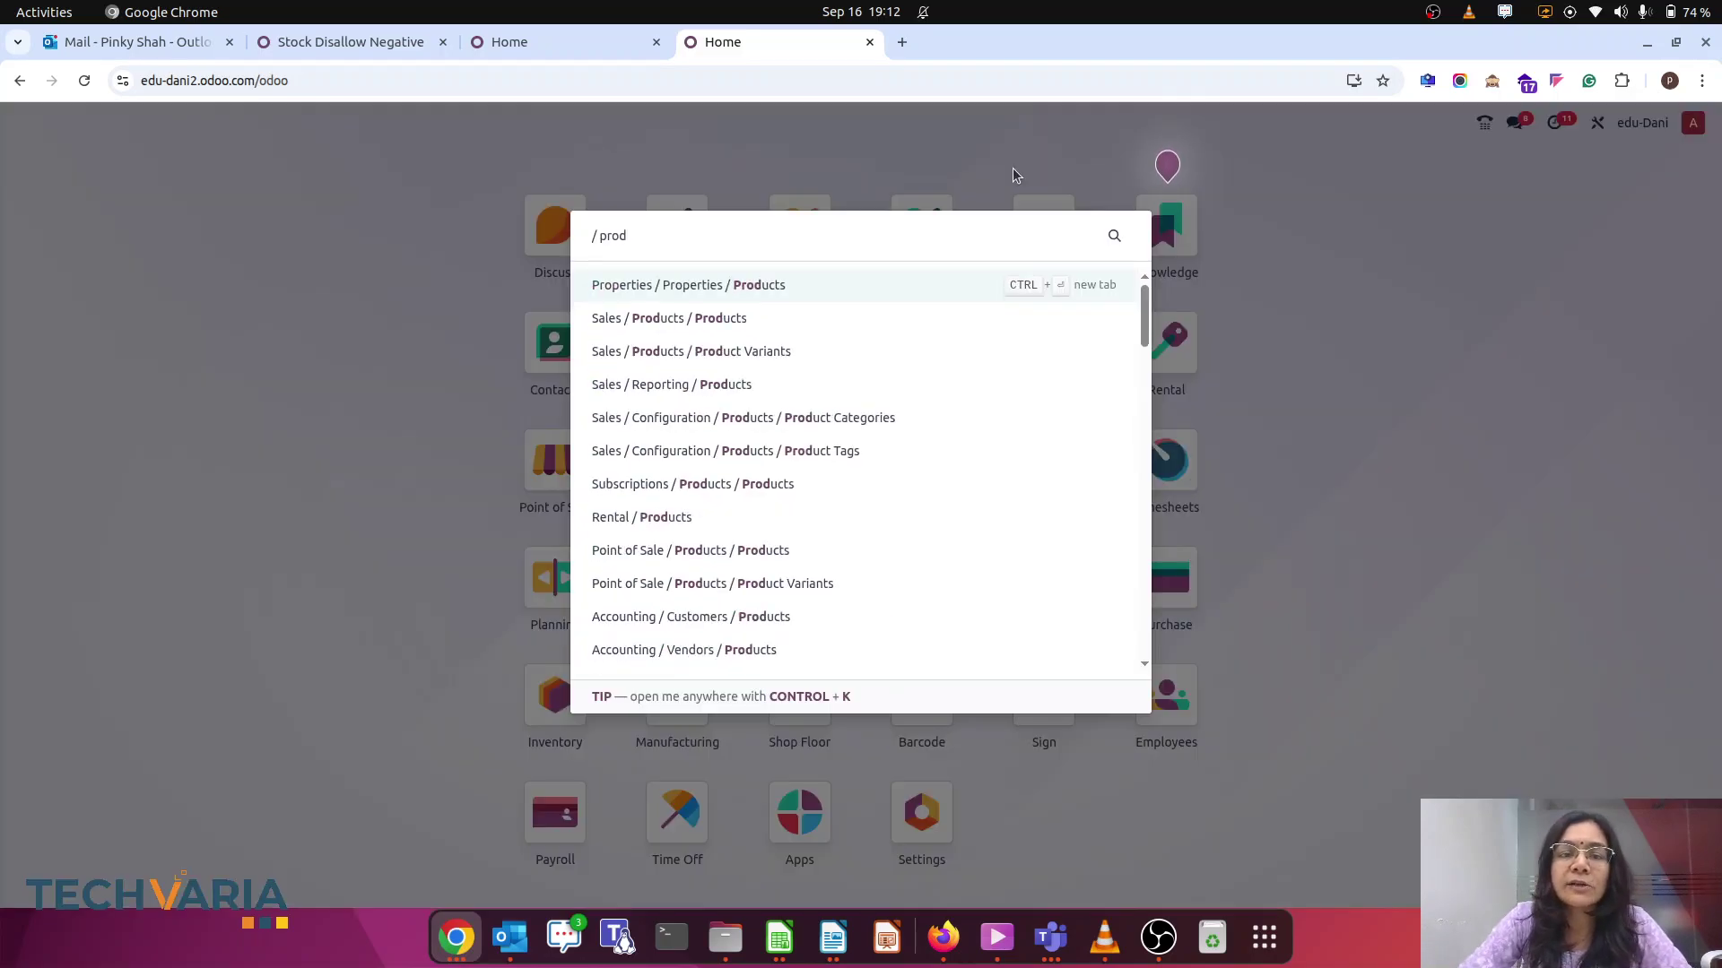
Filter products by 'demo' and check DEMO product 16 shows zero units on hand
left_click(687, 165)
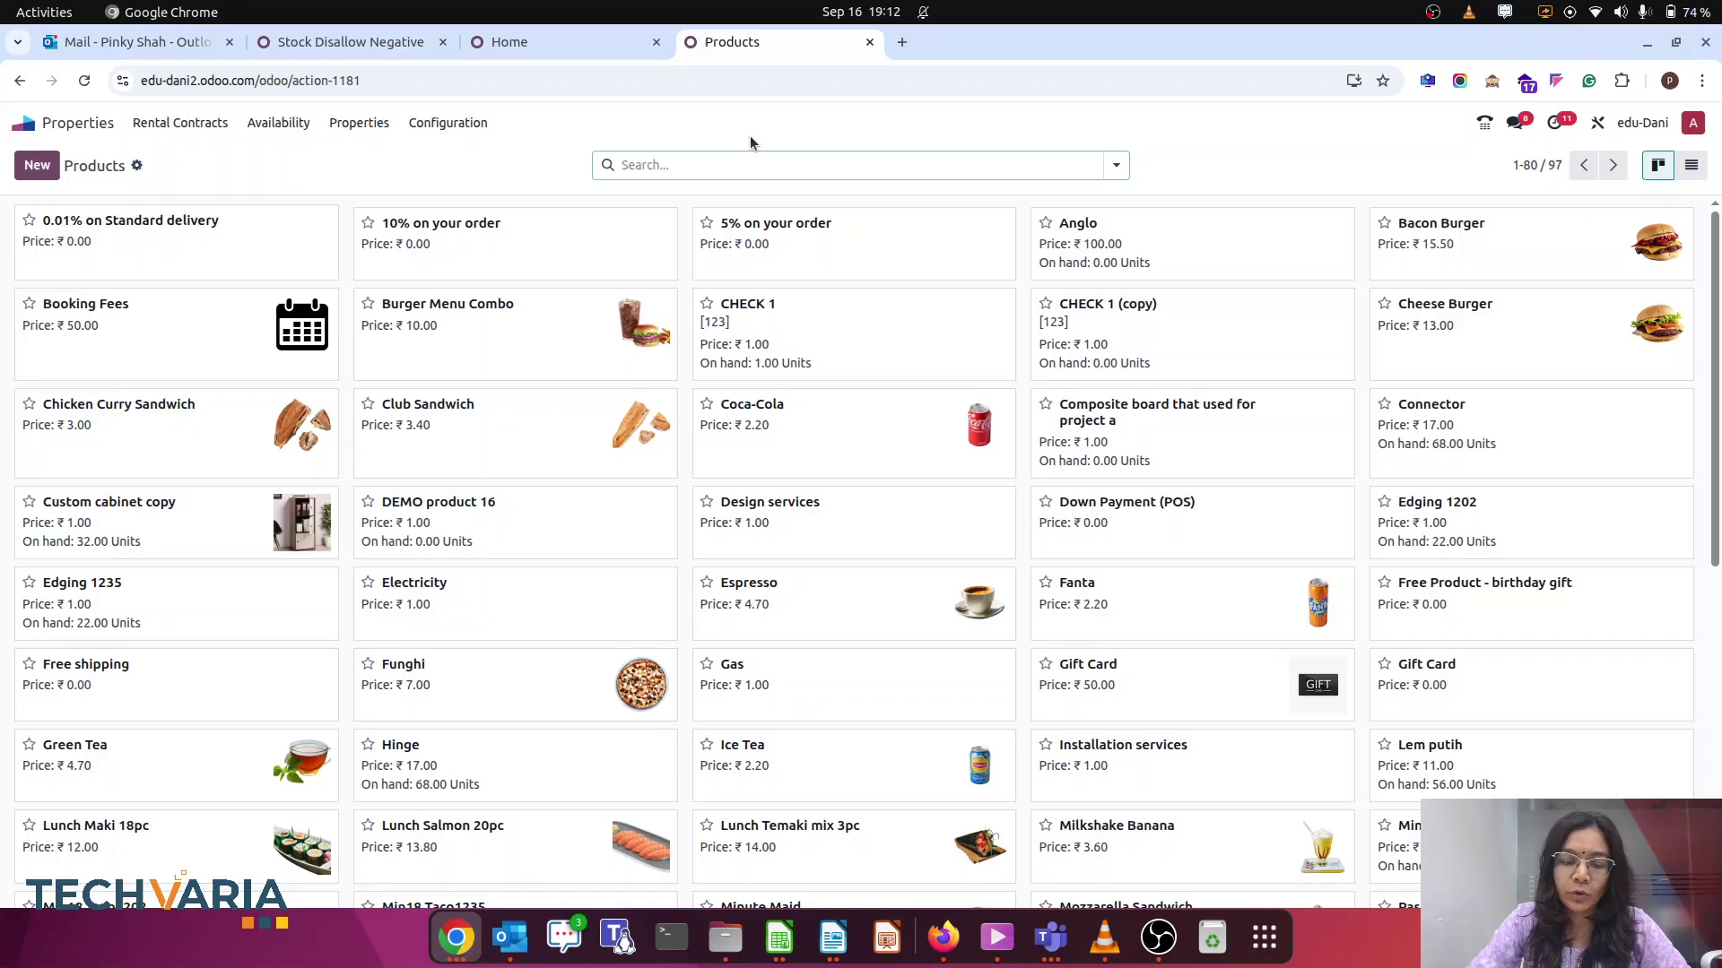
type("demo")
key("Return")
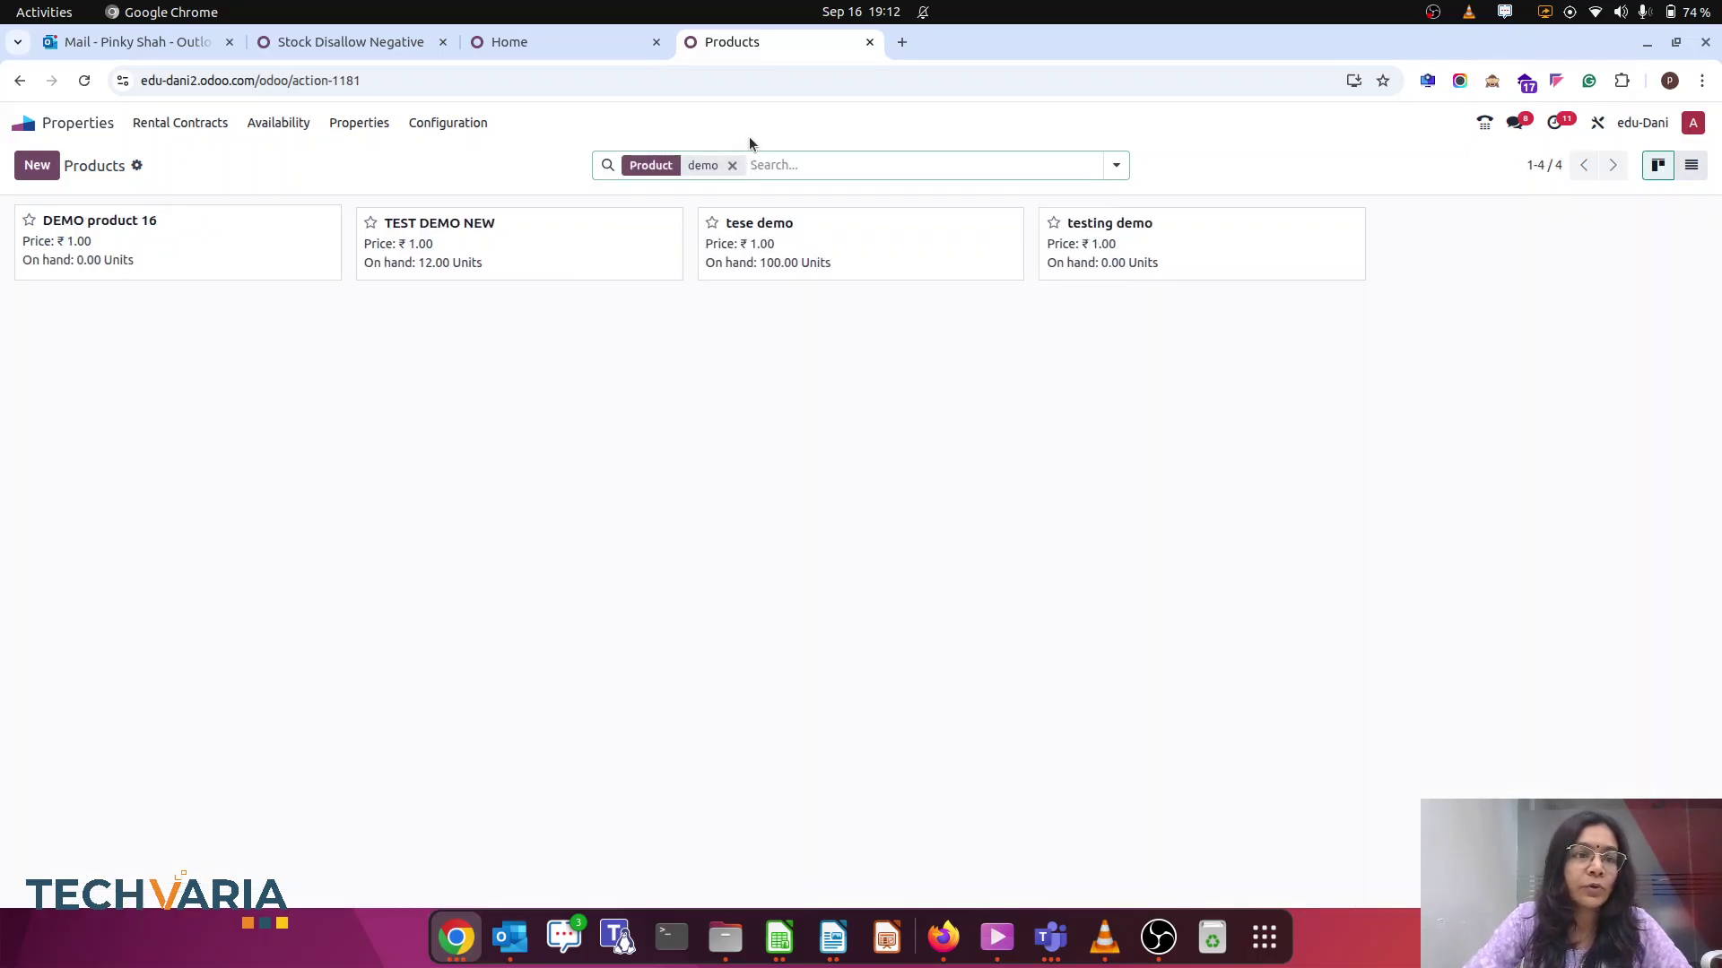
left_click(170, 267)
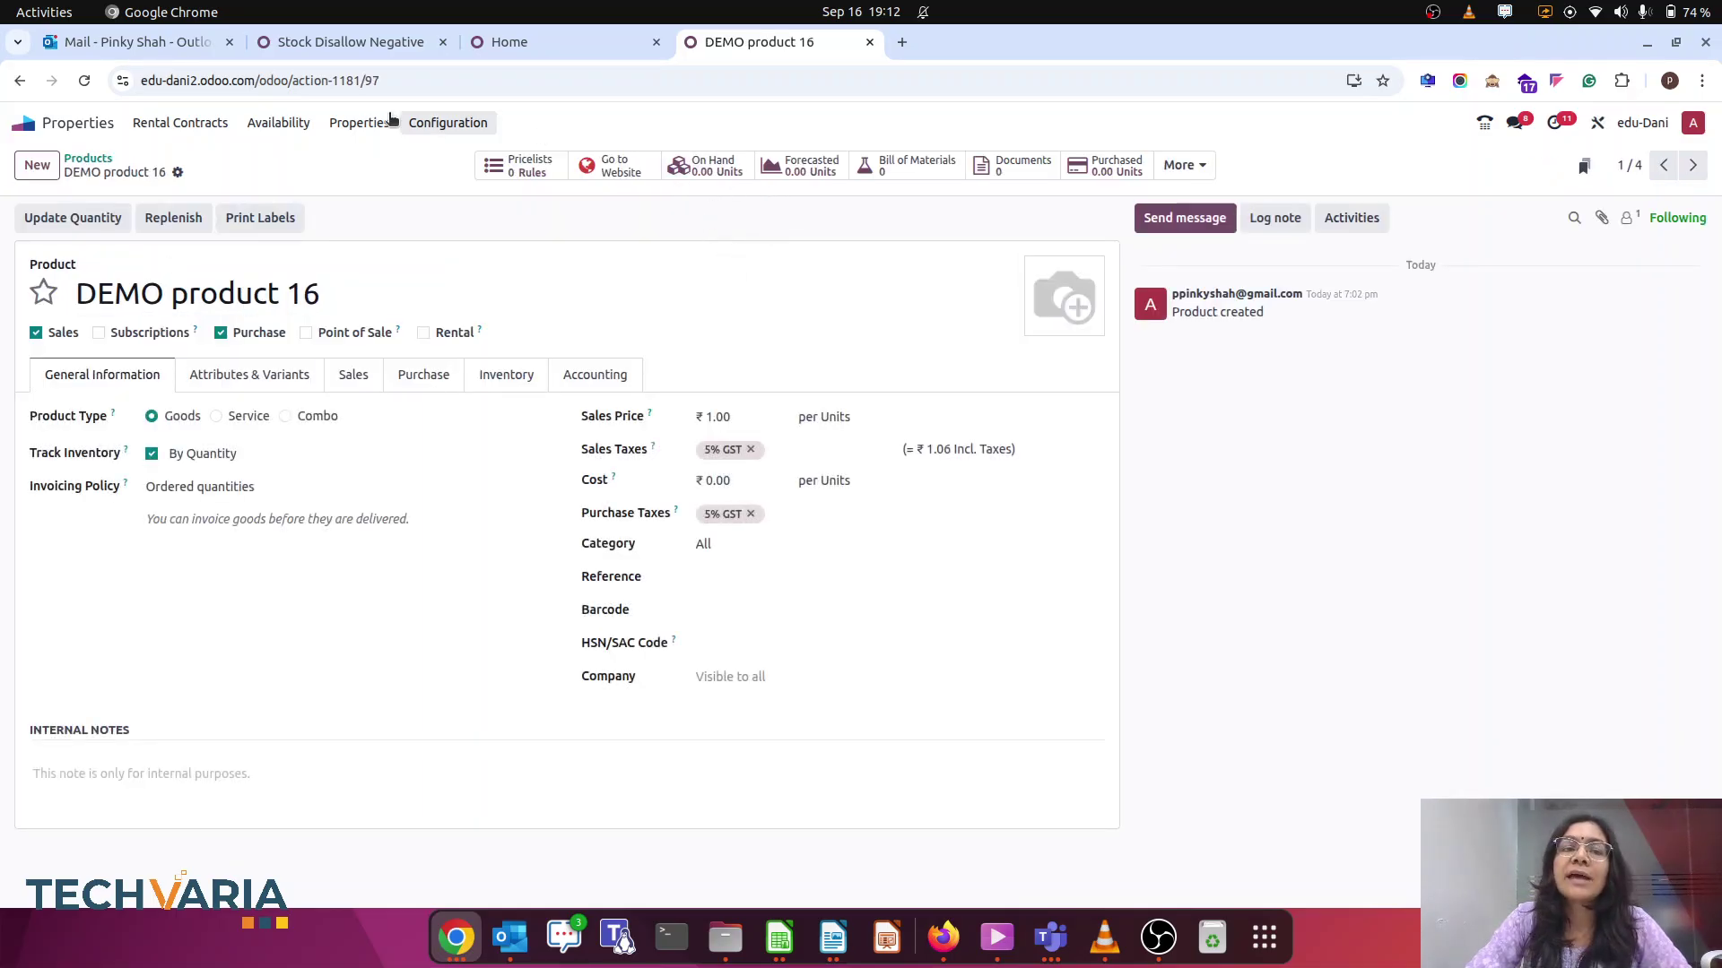
left_click(23, 124)
type("sa")
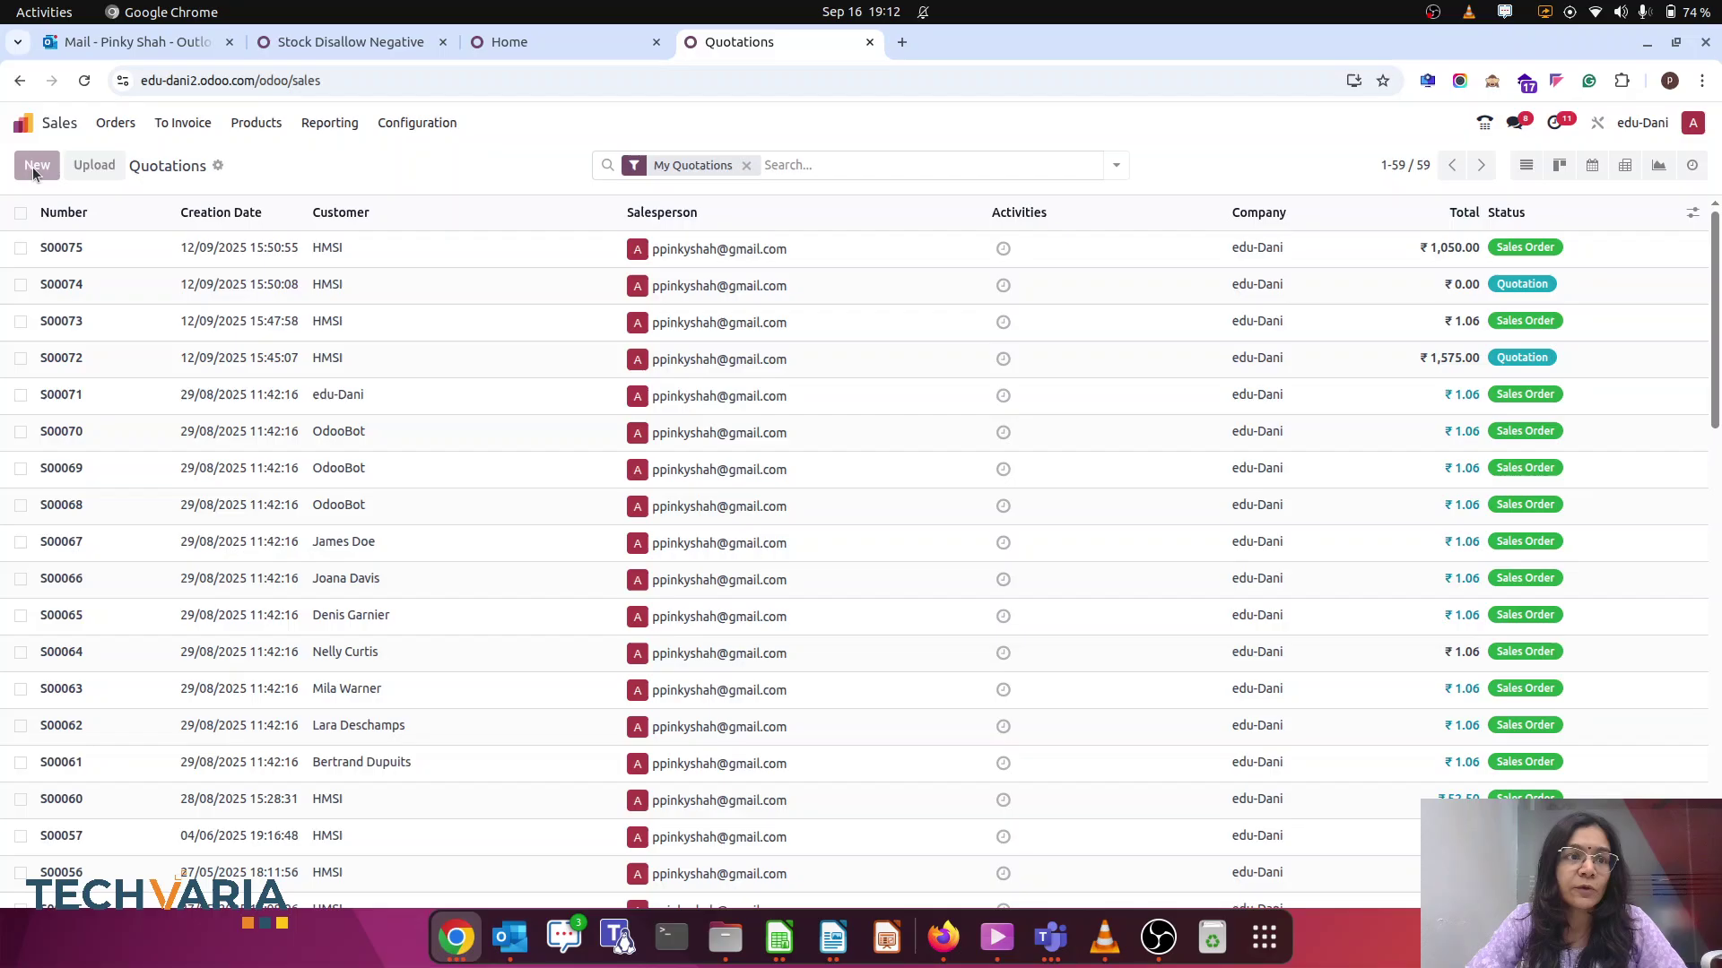
Confirm a new sales order for John Doe with one DEMO product 16 line
left_click(35, 165)
left_click(269, 314)
left_click(240, 364)
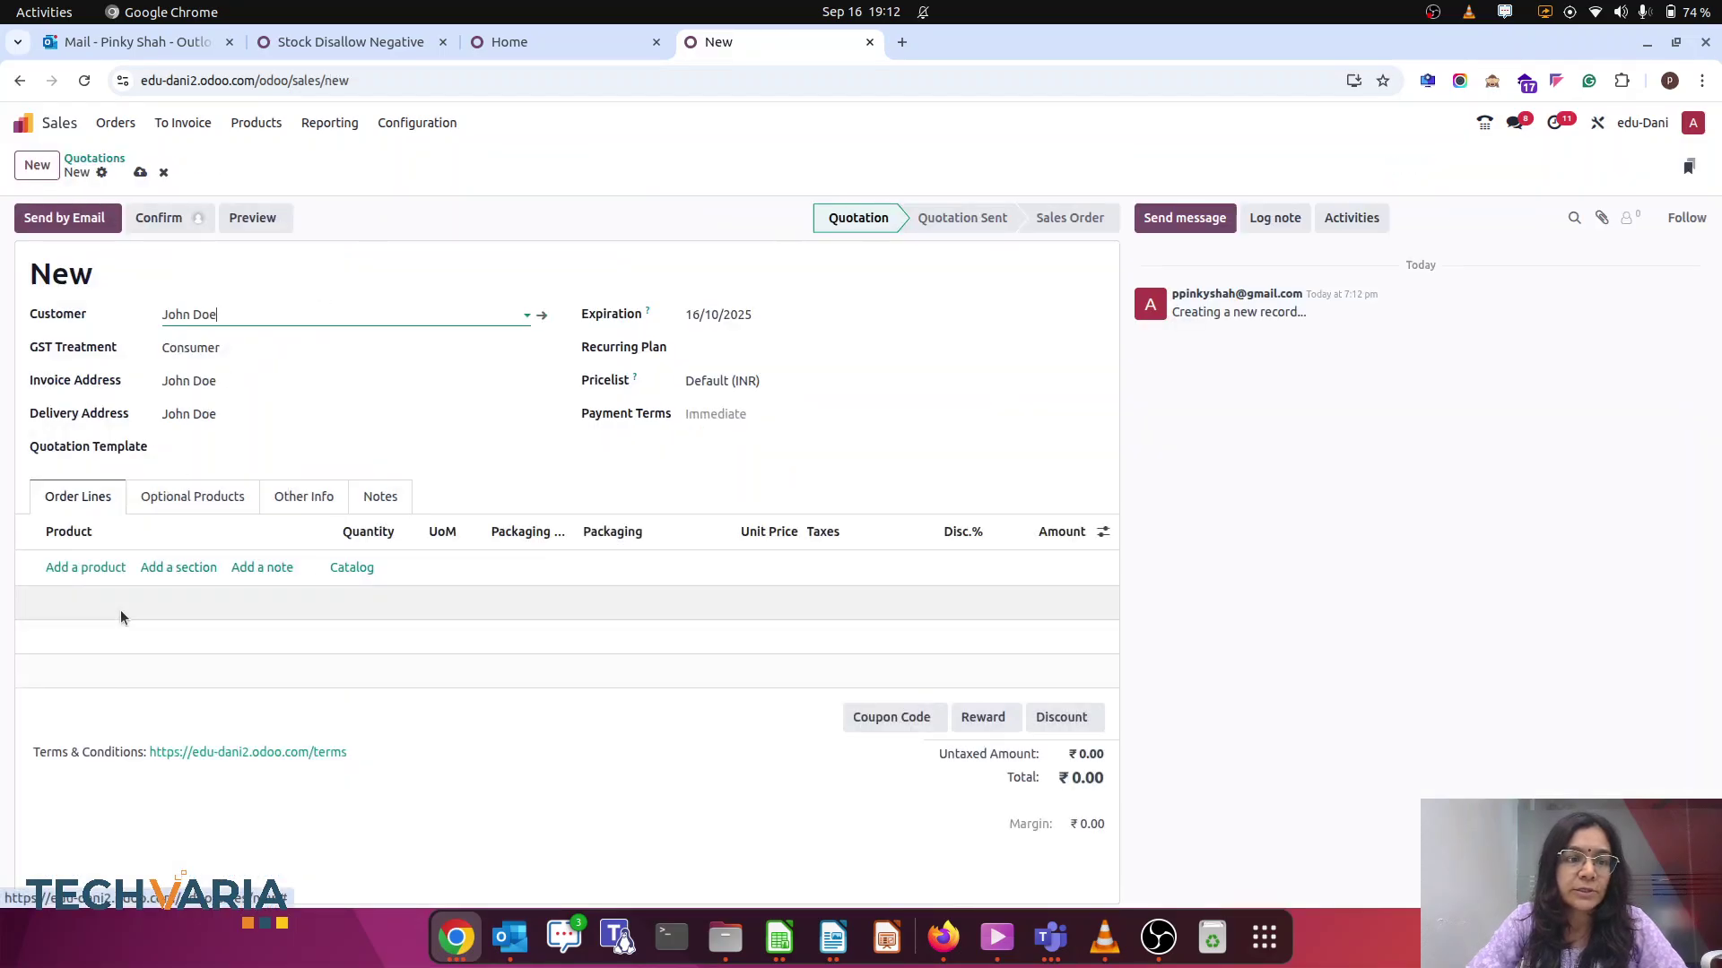
left_click(77, 571)
type("demo")
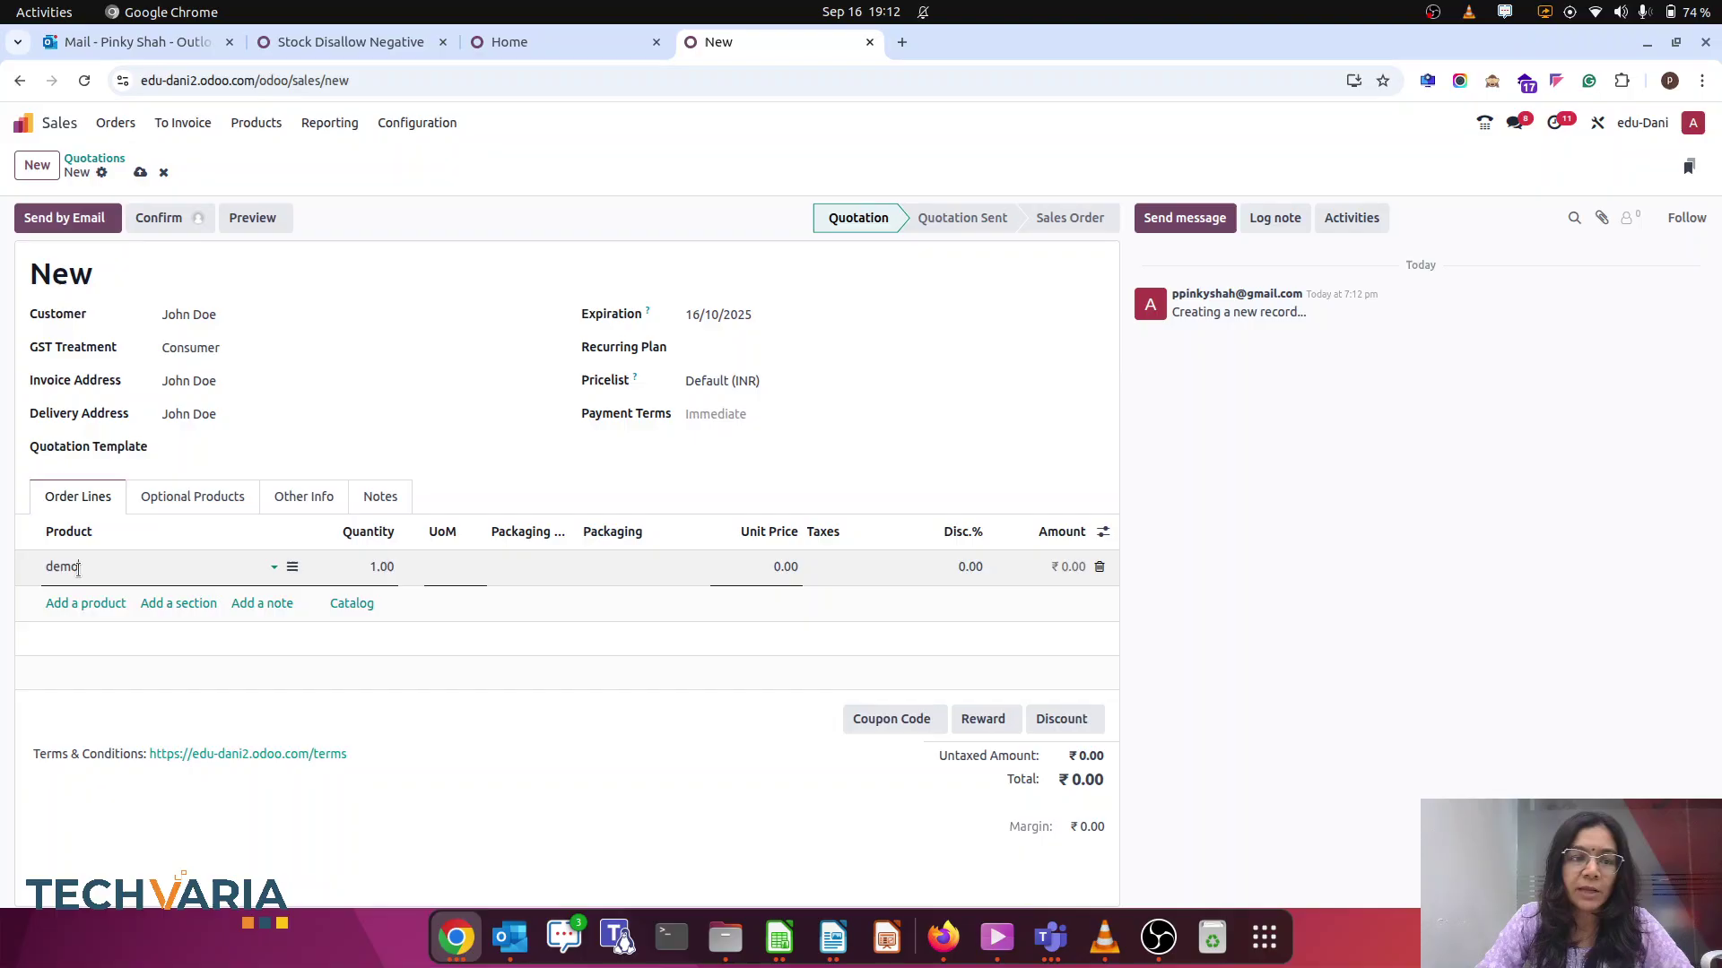
left_click(95, 596)
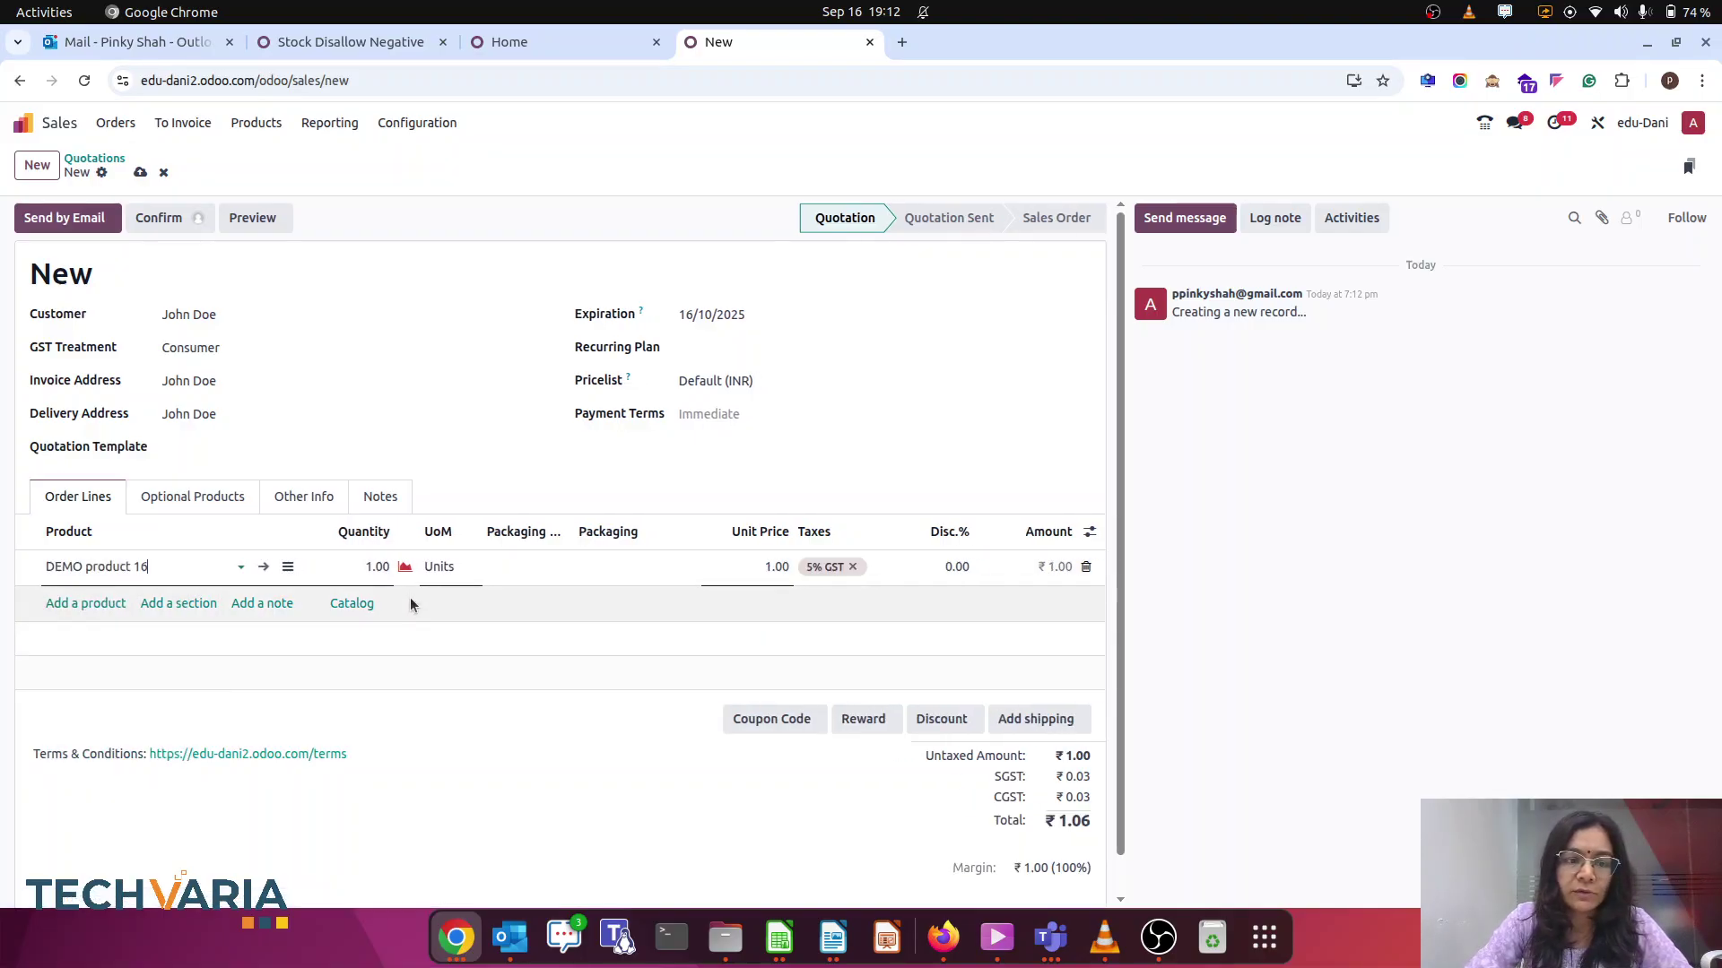
left_click(167, 219)
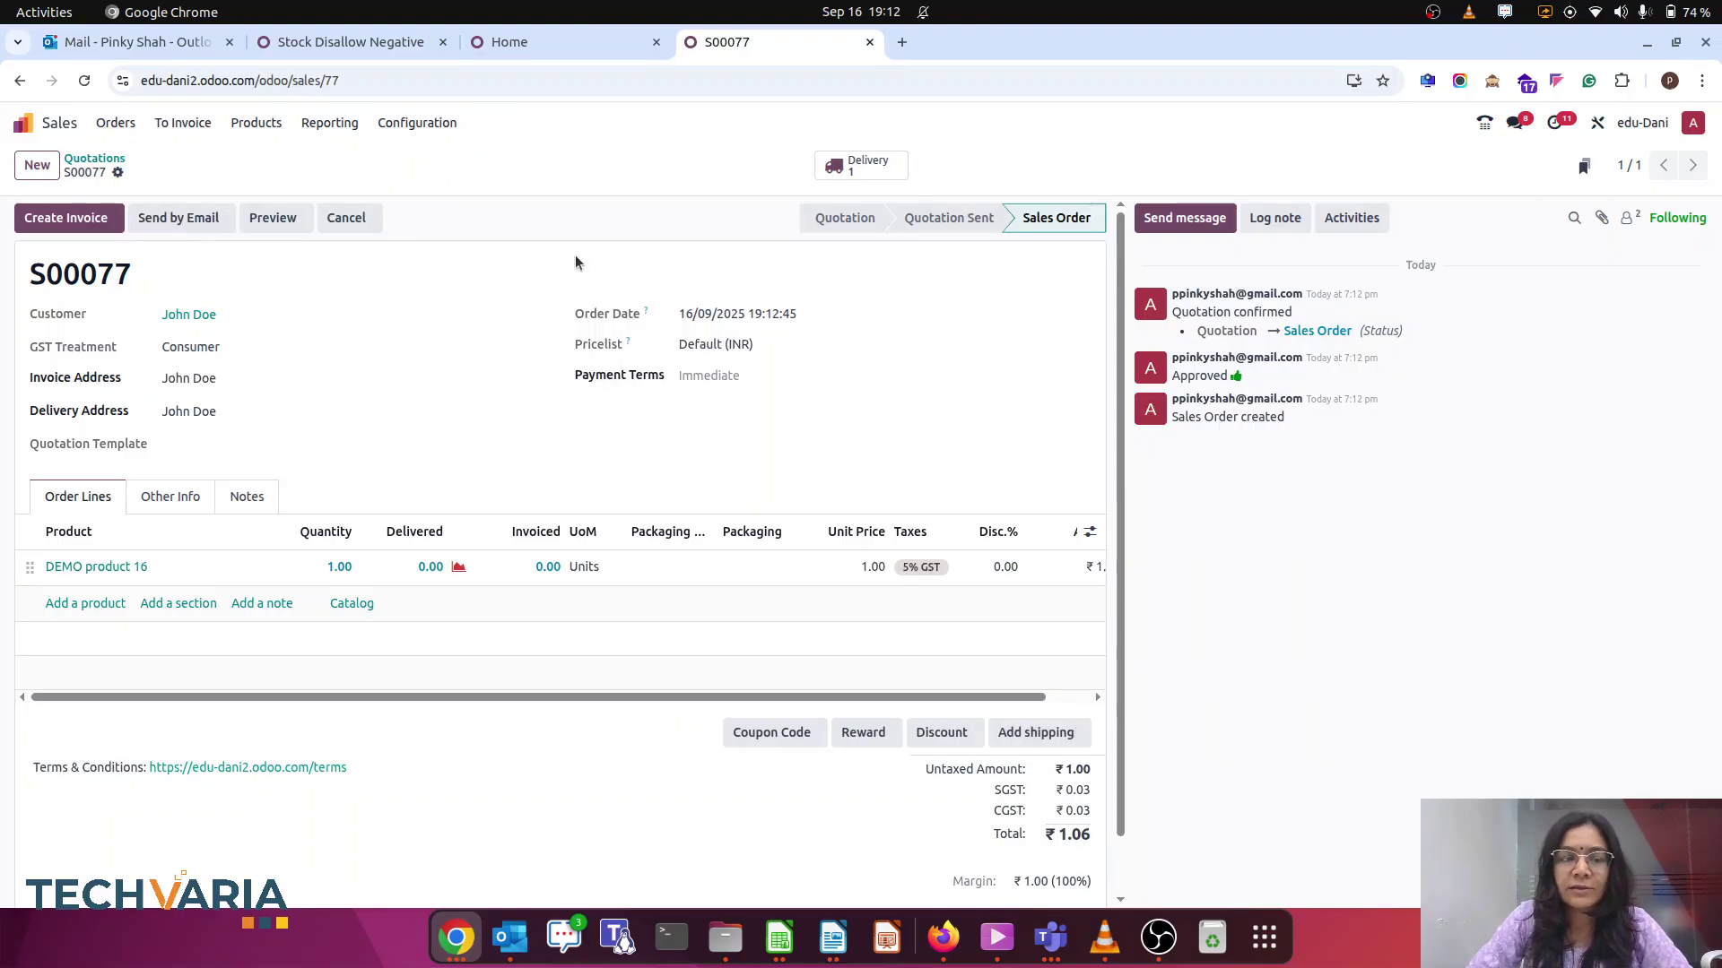
Deliver 1 unit of DEMO product 16: set quantity 1, check availability and validate
left_click(875, 173)
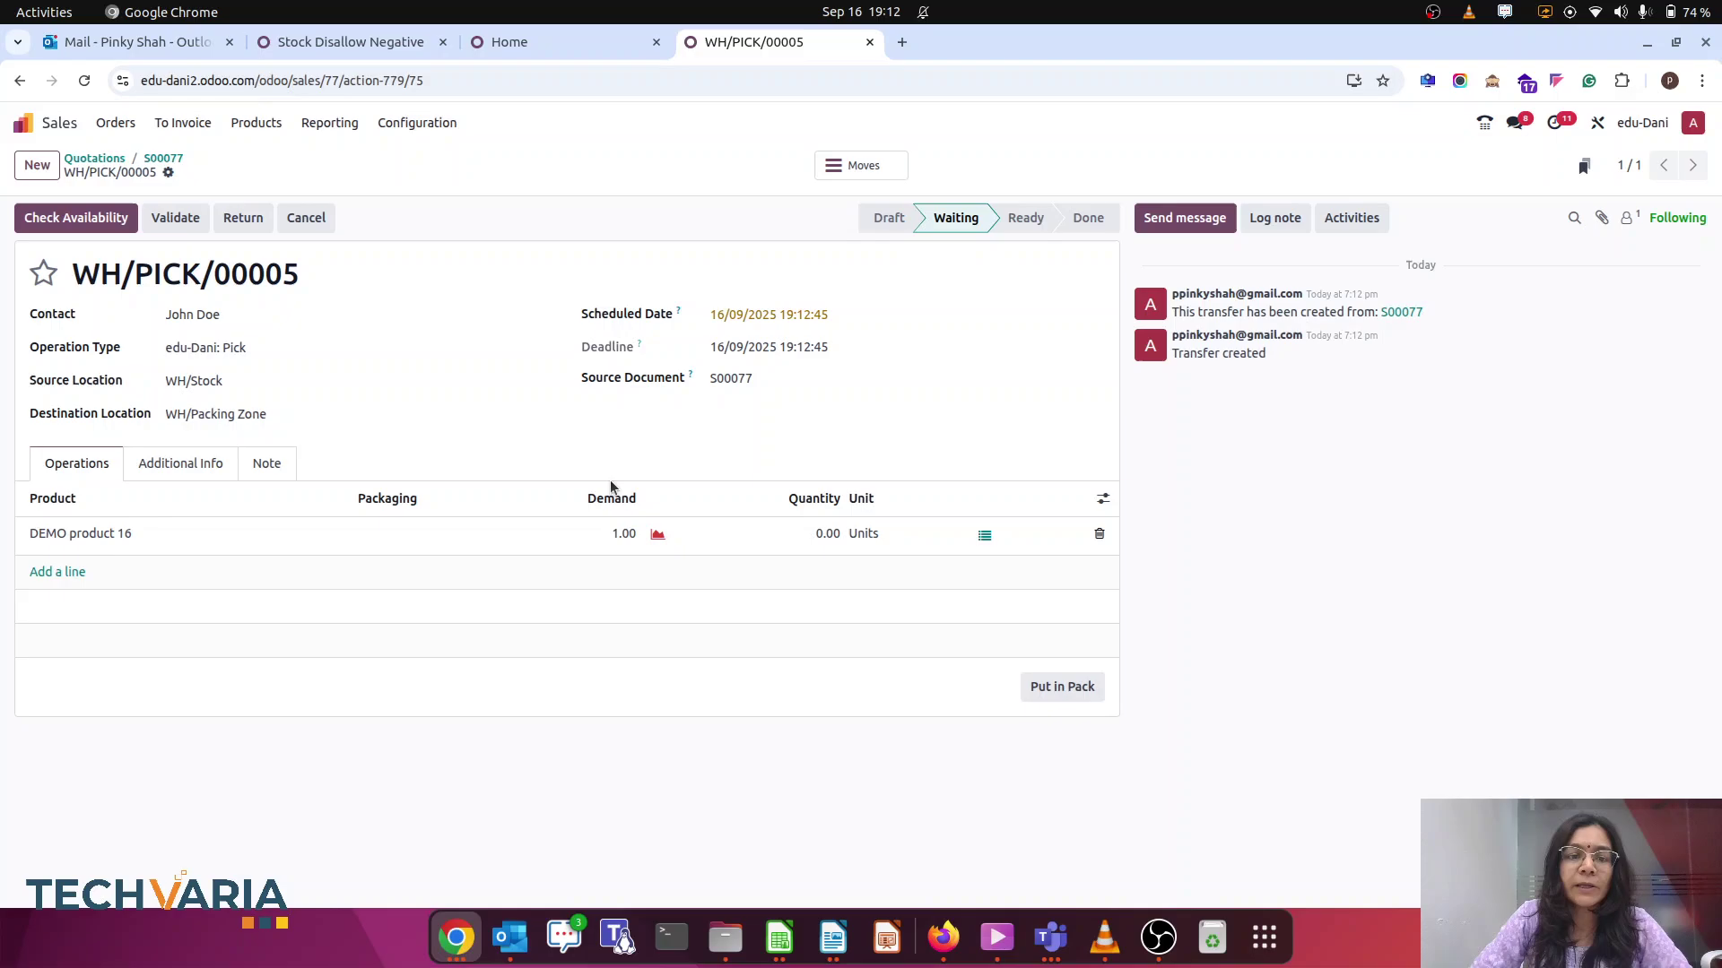
left_click(816, 534)
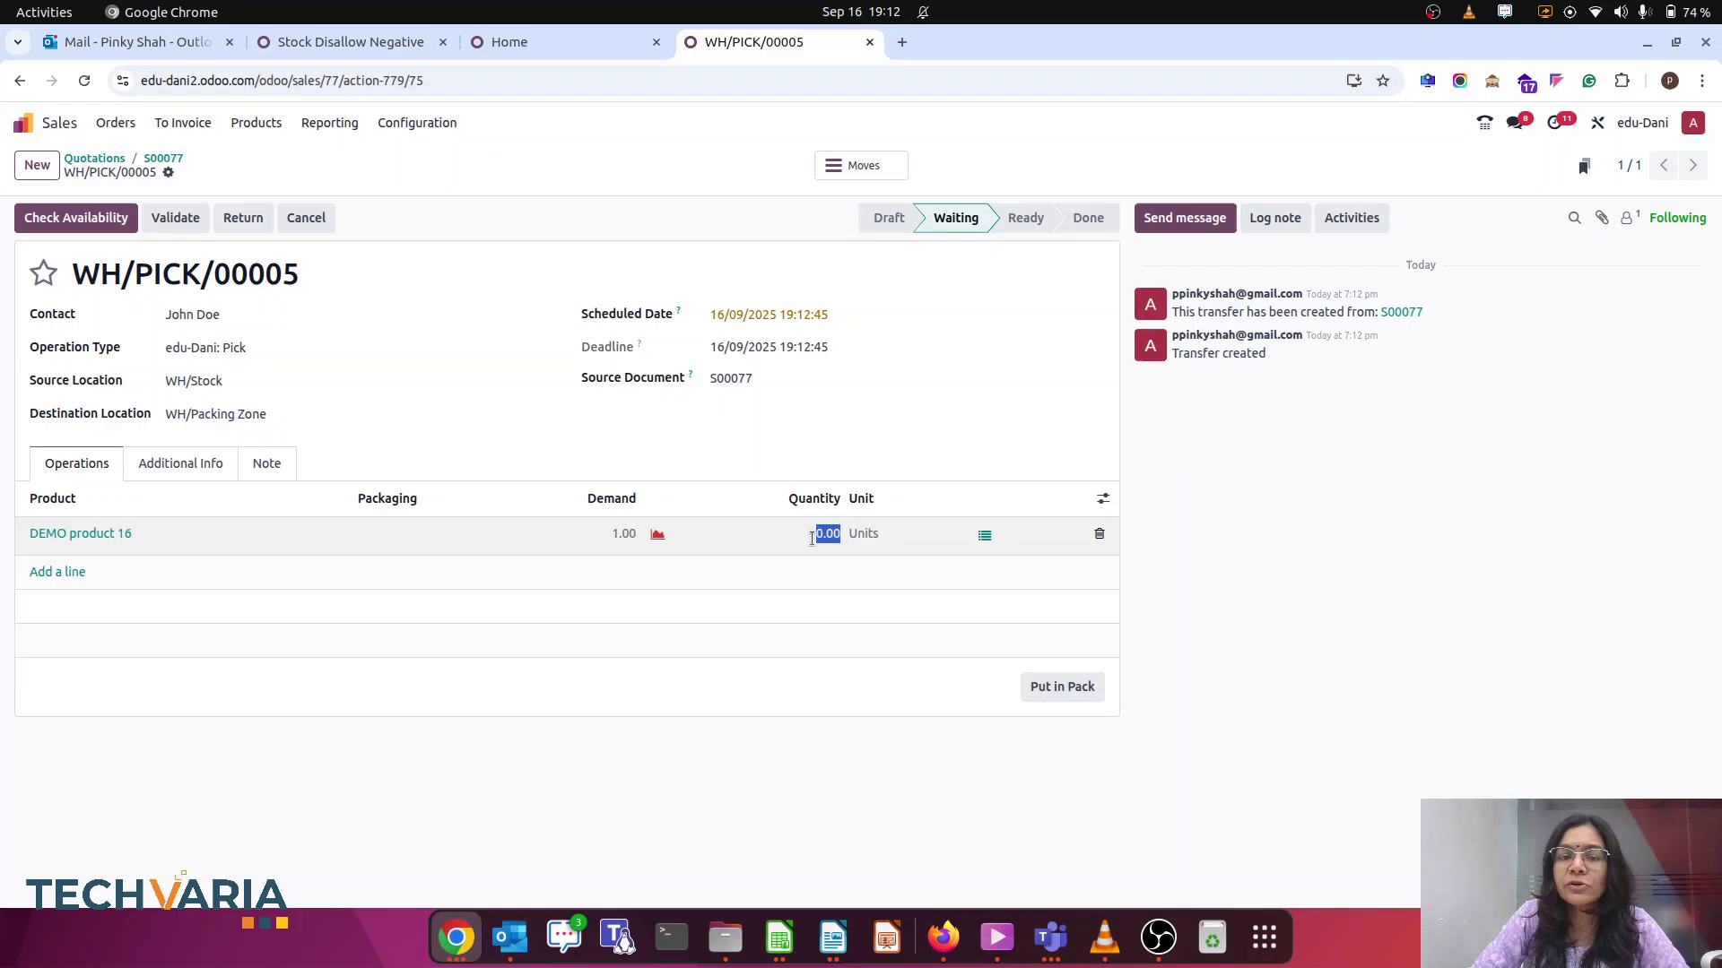
type("1")
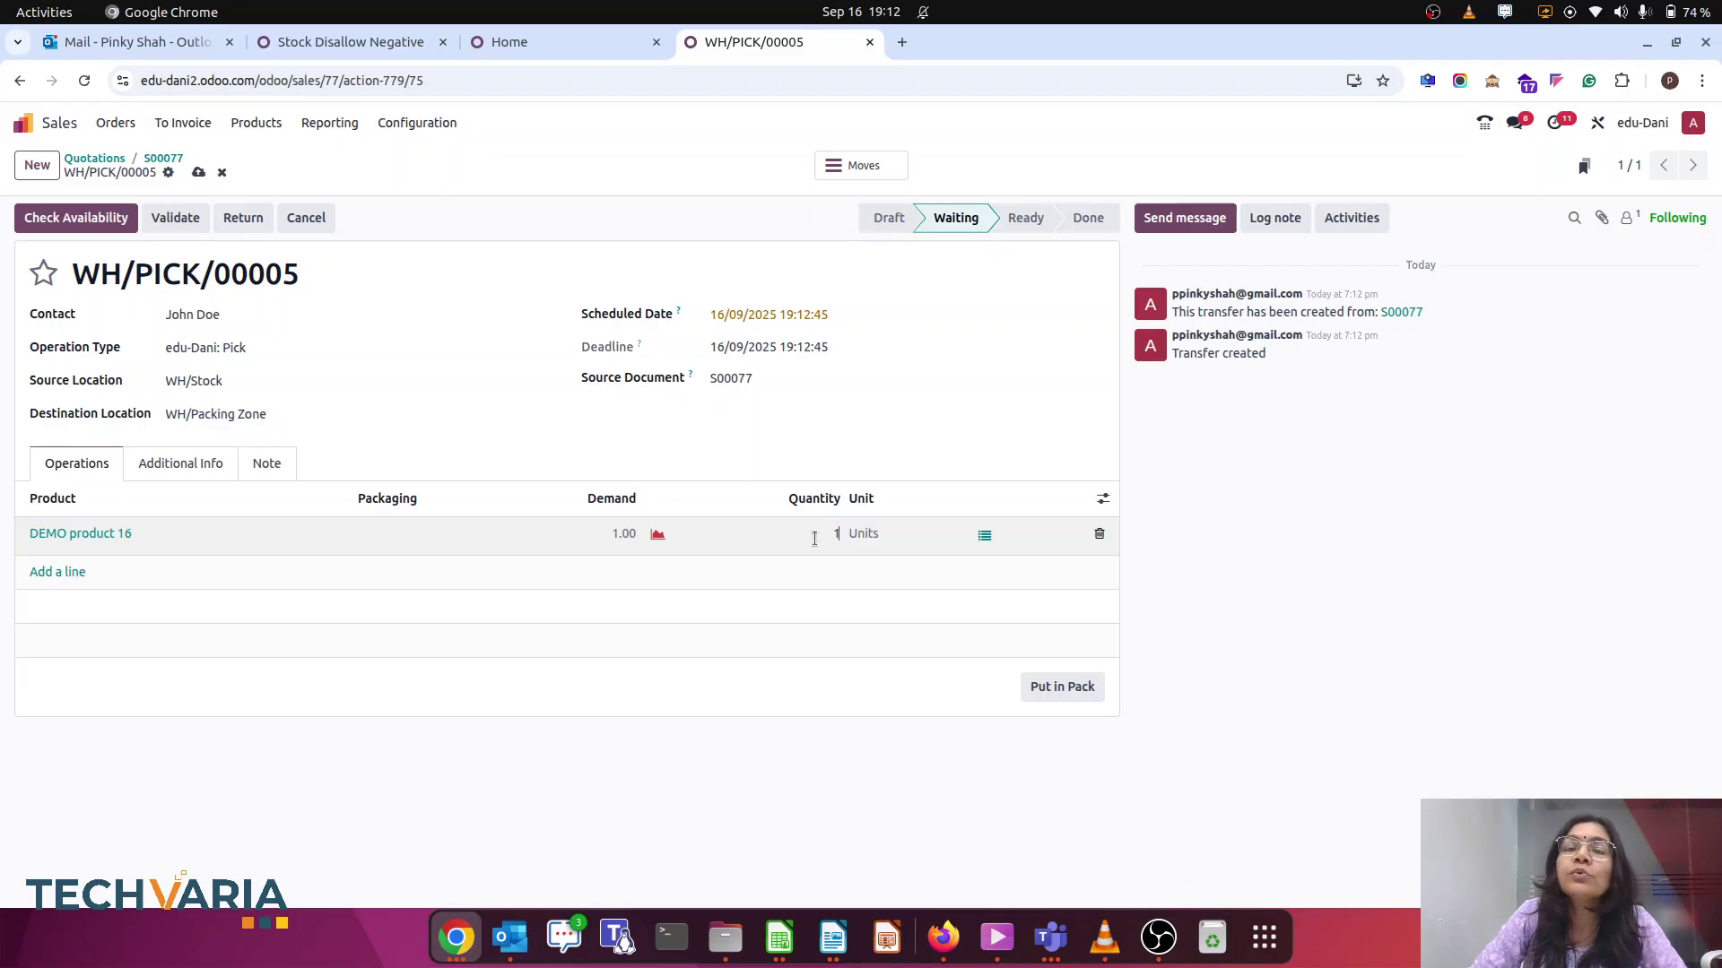
left_click(1503, 589)
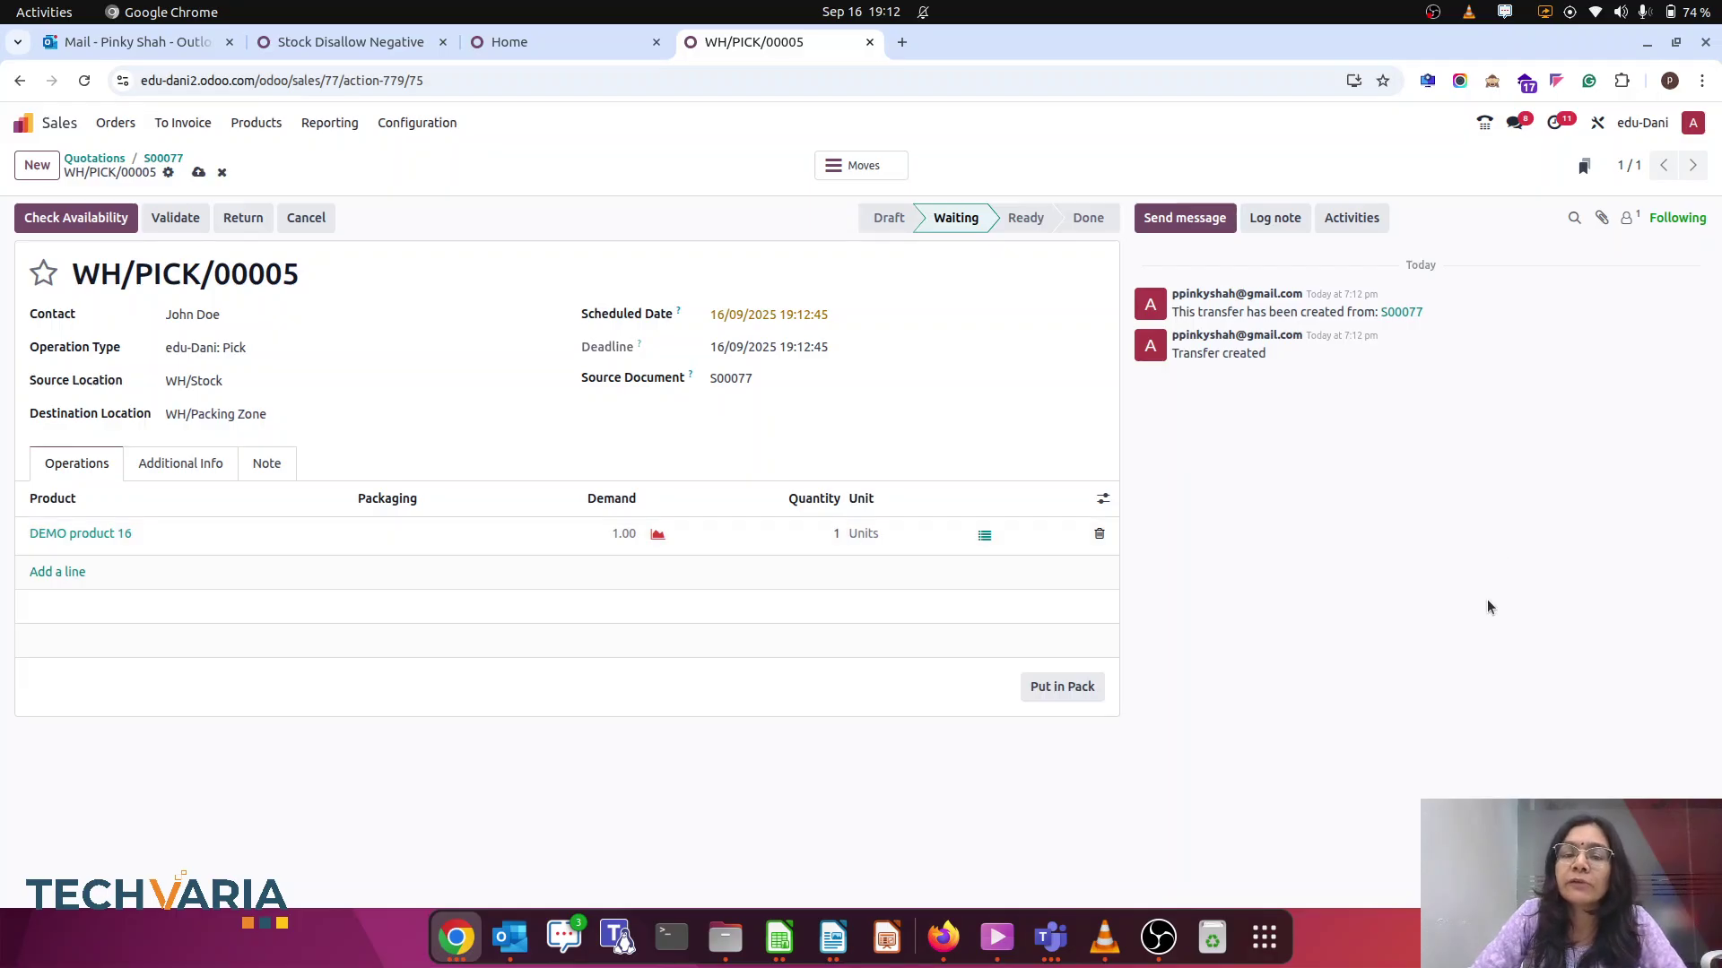
left_click(103, 226)
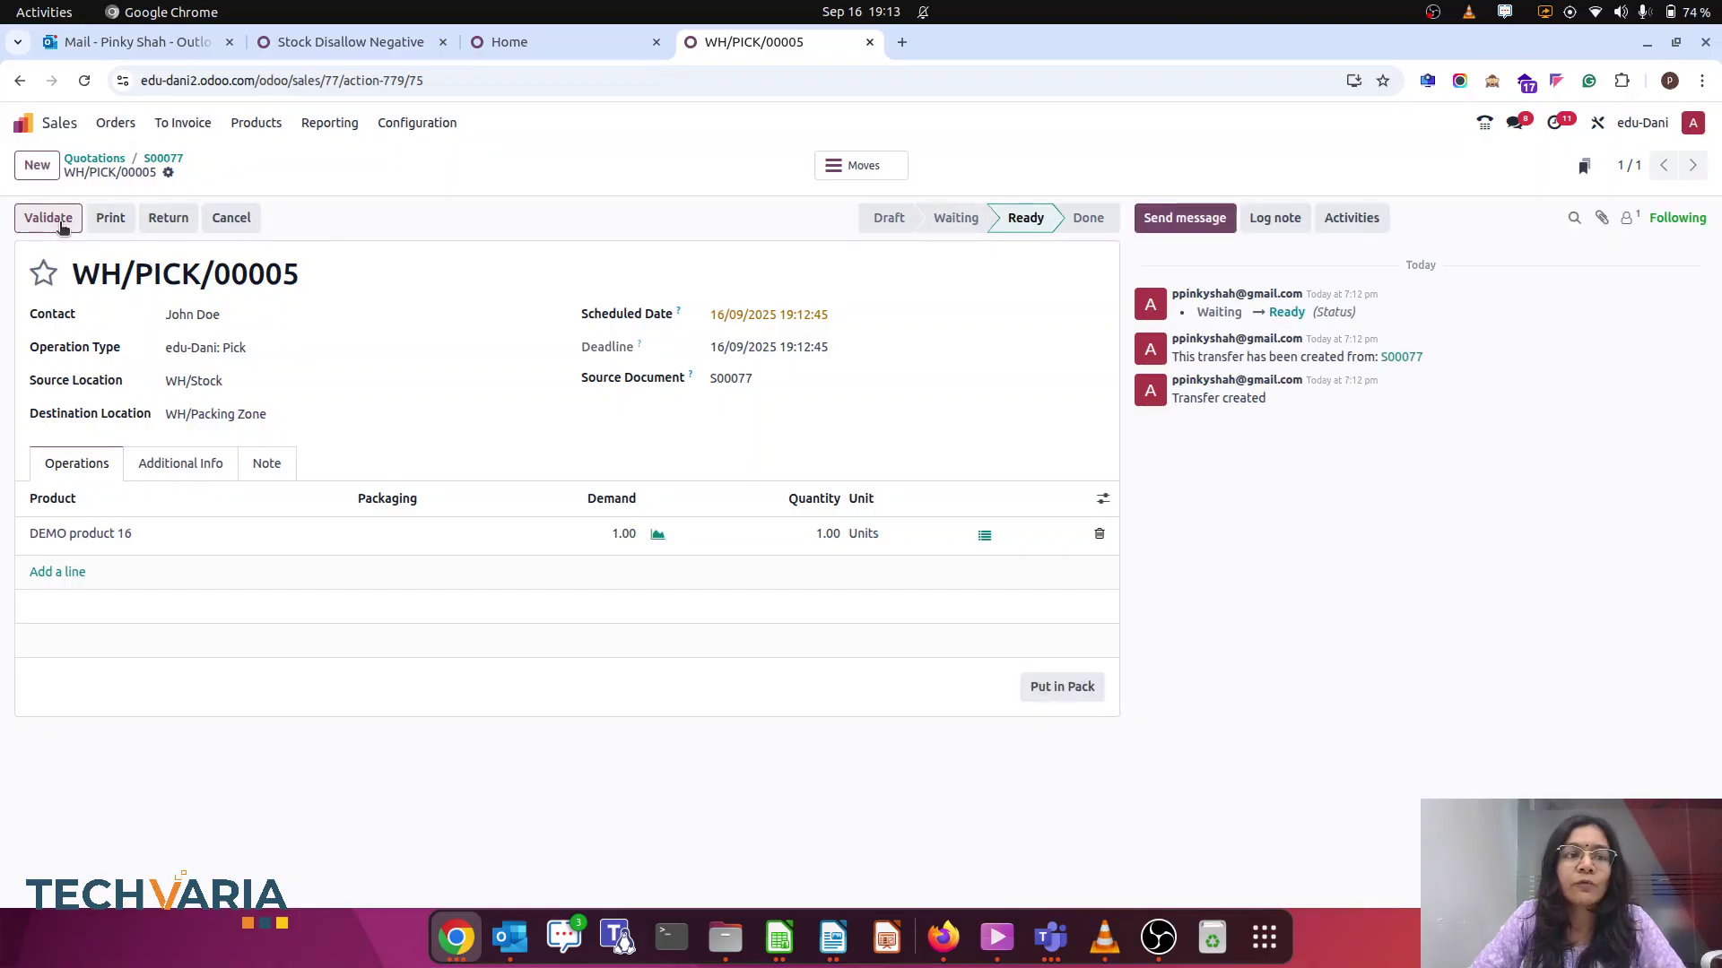
left_click(61, 223)
From the stock move, view DEMO product 16 now forecasted at -1
left_click(119, 538)
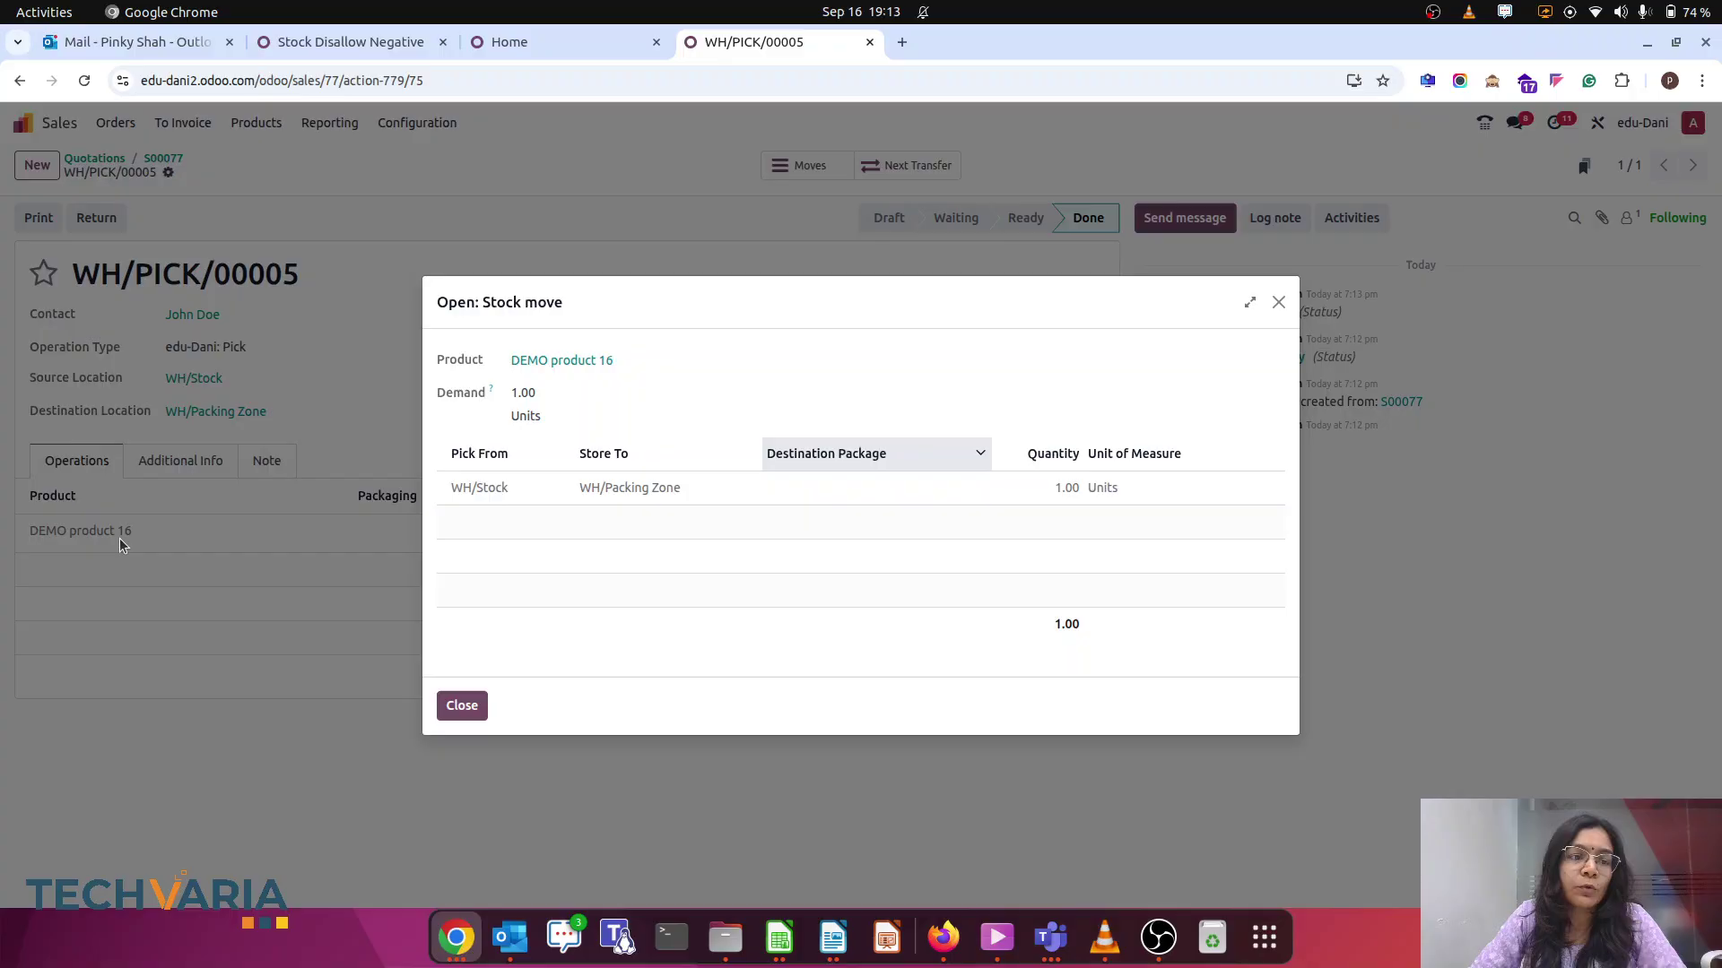
left_click(588, 362)
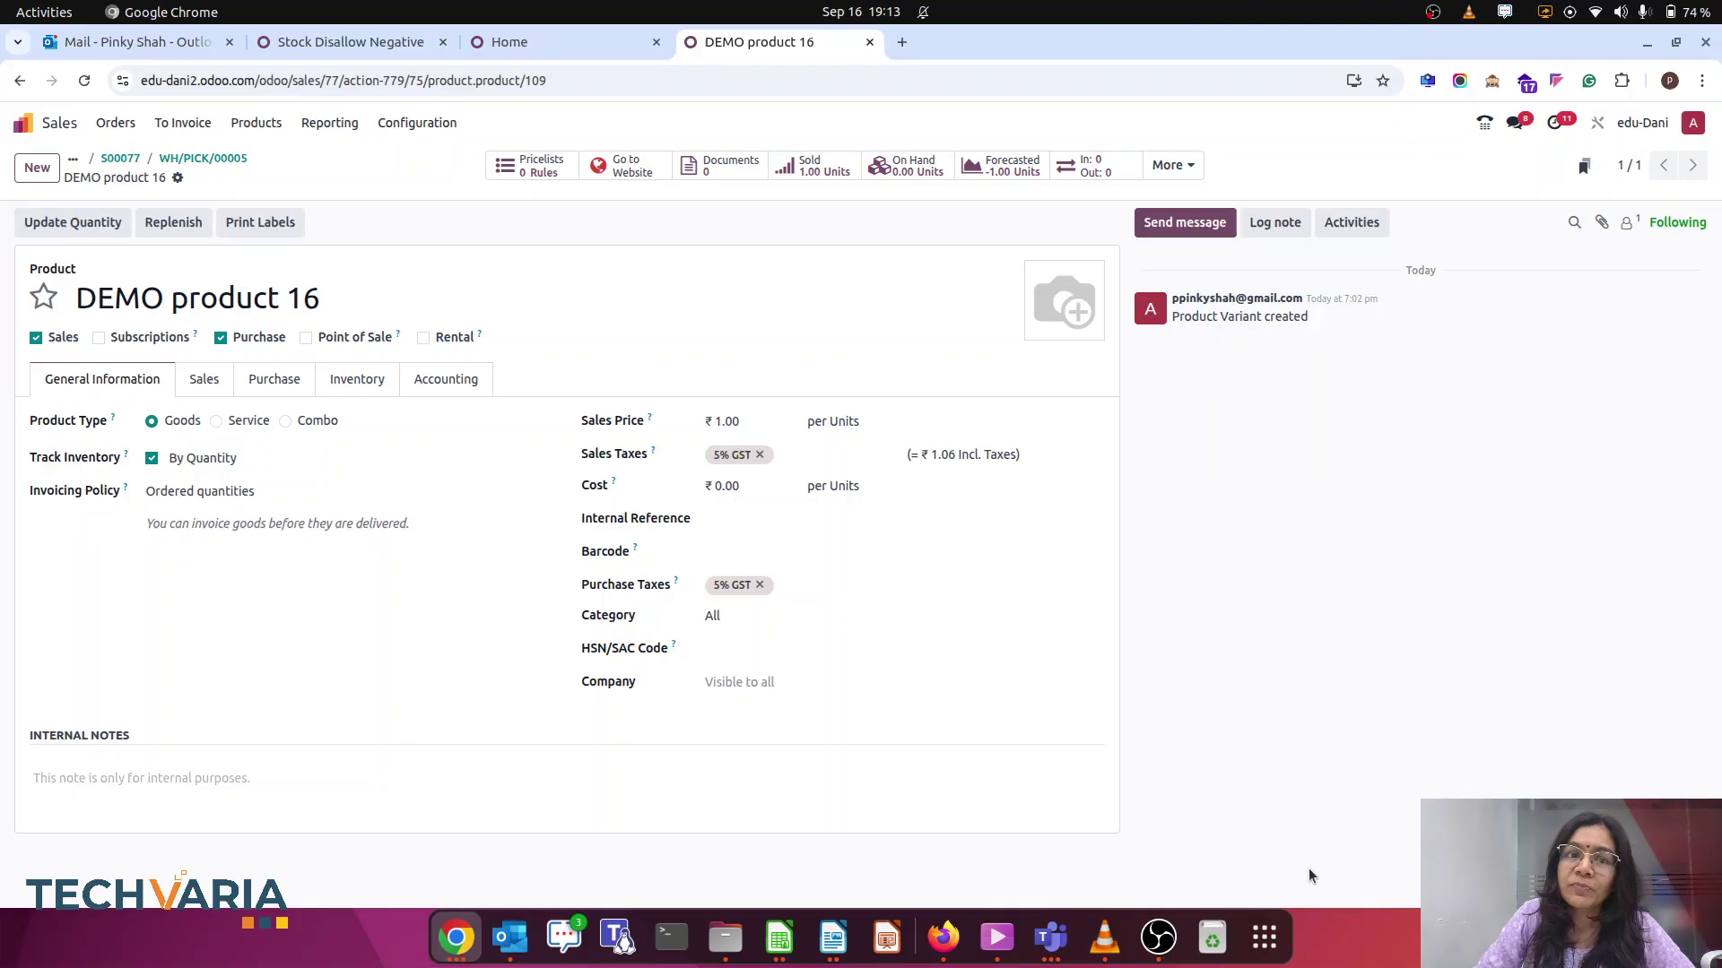
Review Cabinet with Doors in the first database, negative stock not allowed
left_click(549, 42)
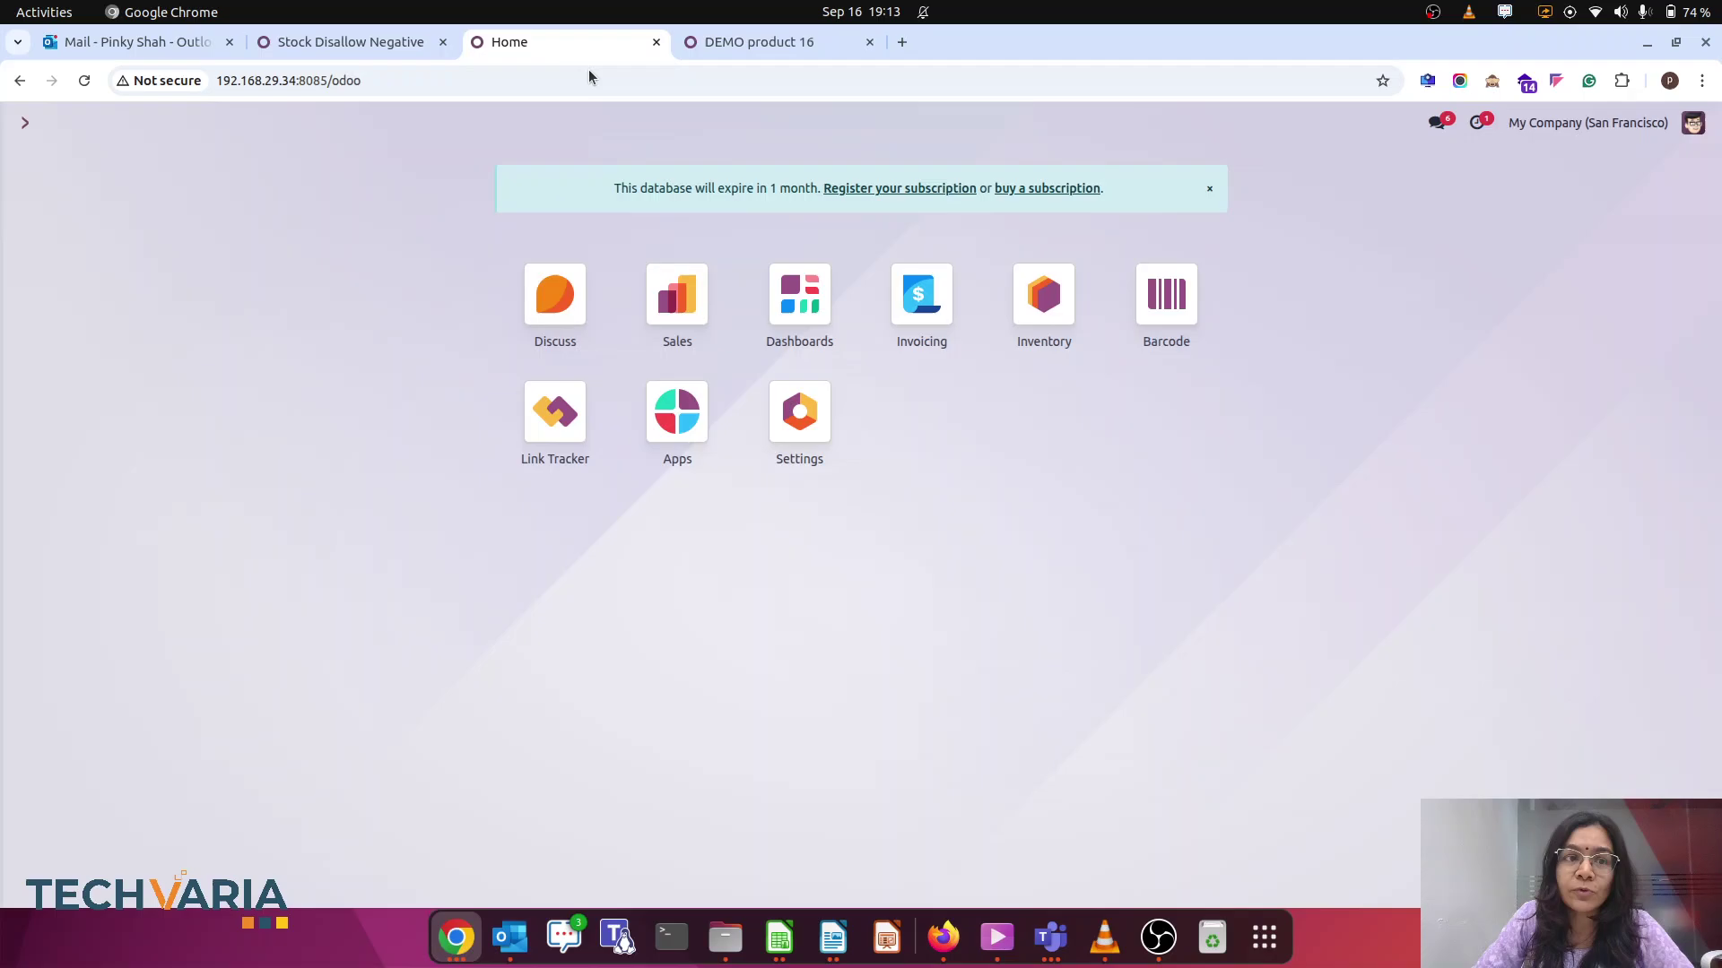
left_click(385, 49)
scroll(453, 704, "down", 2)
scroll(453, 703, "down", 1)
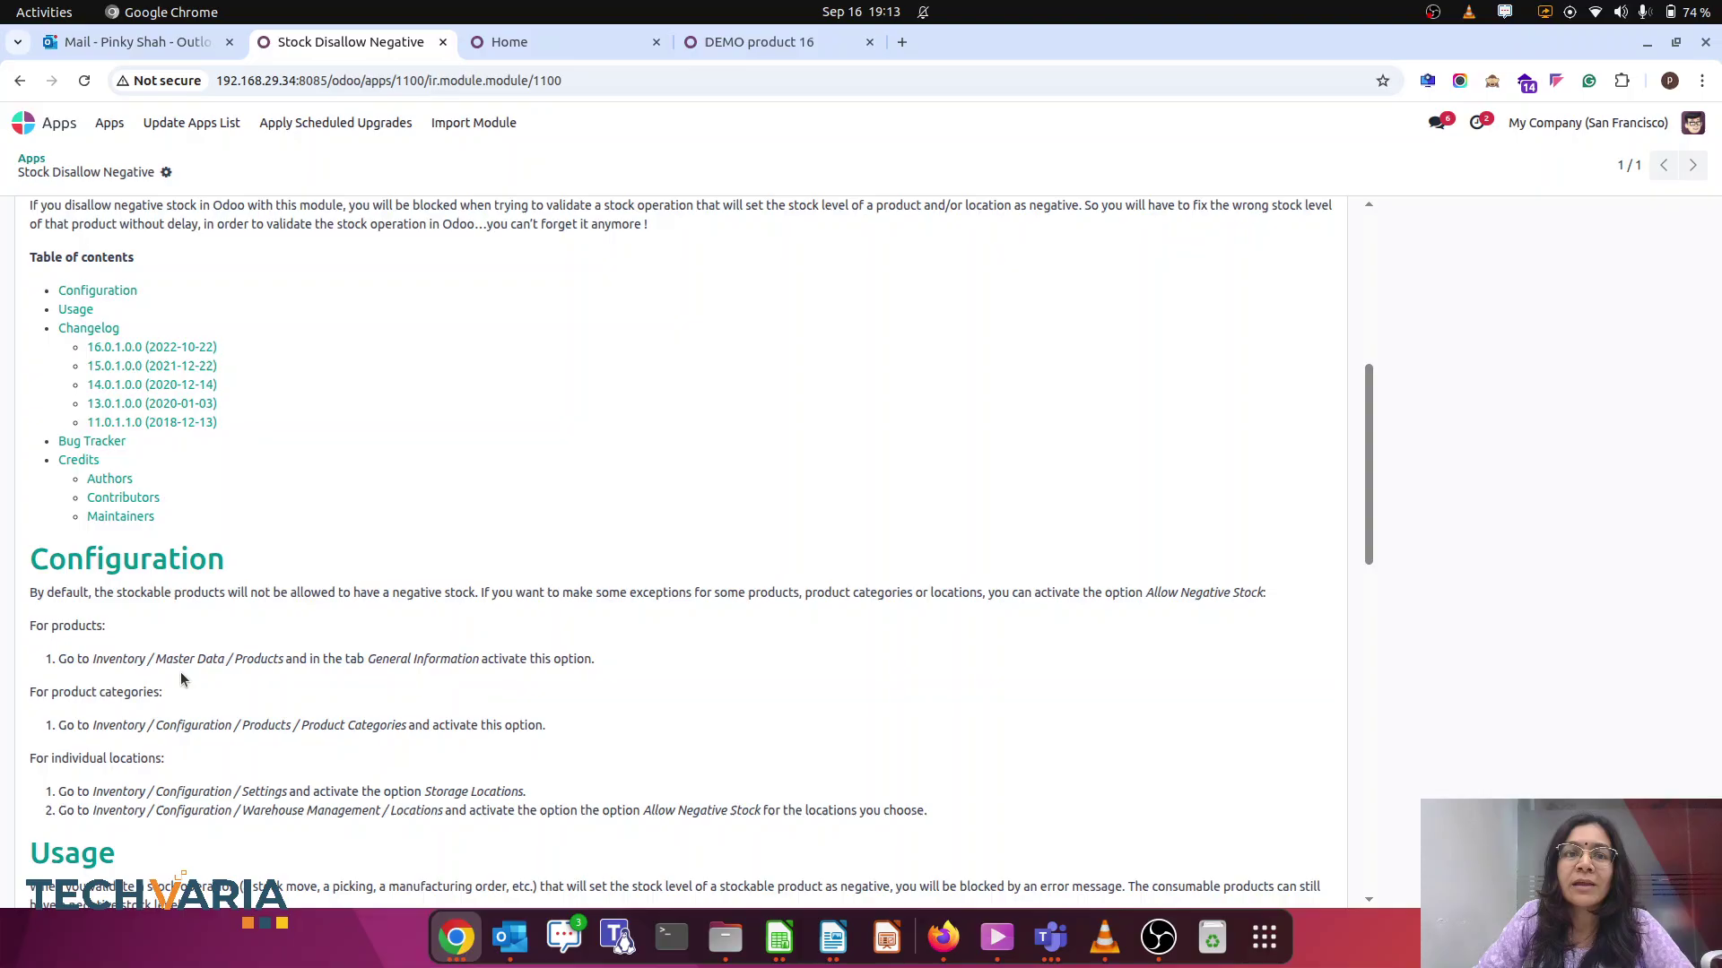
left_click(541, 47)
type("prod")
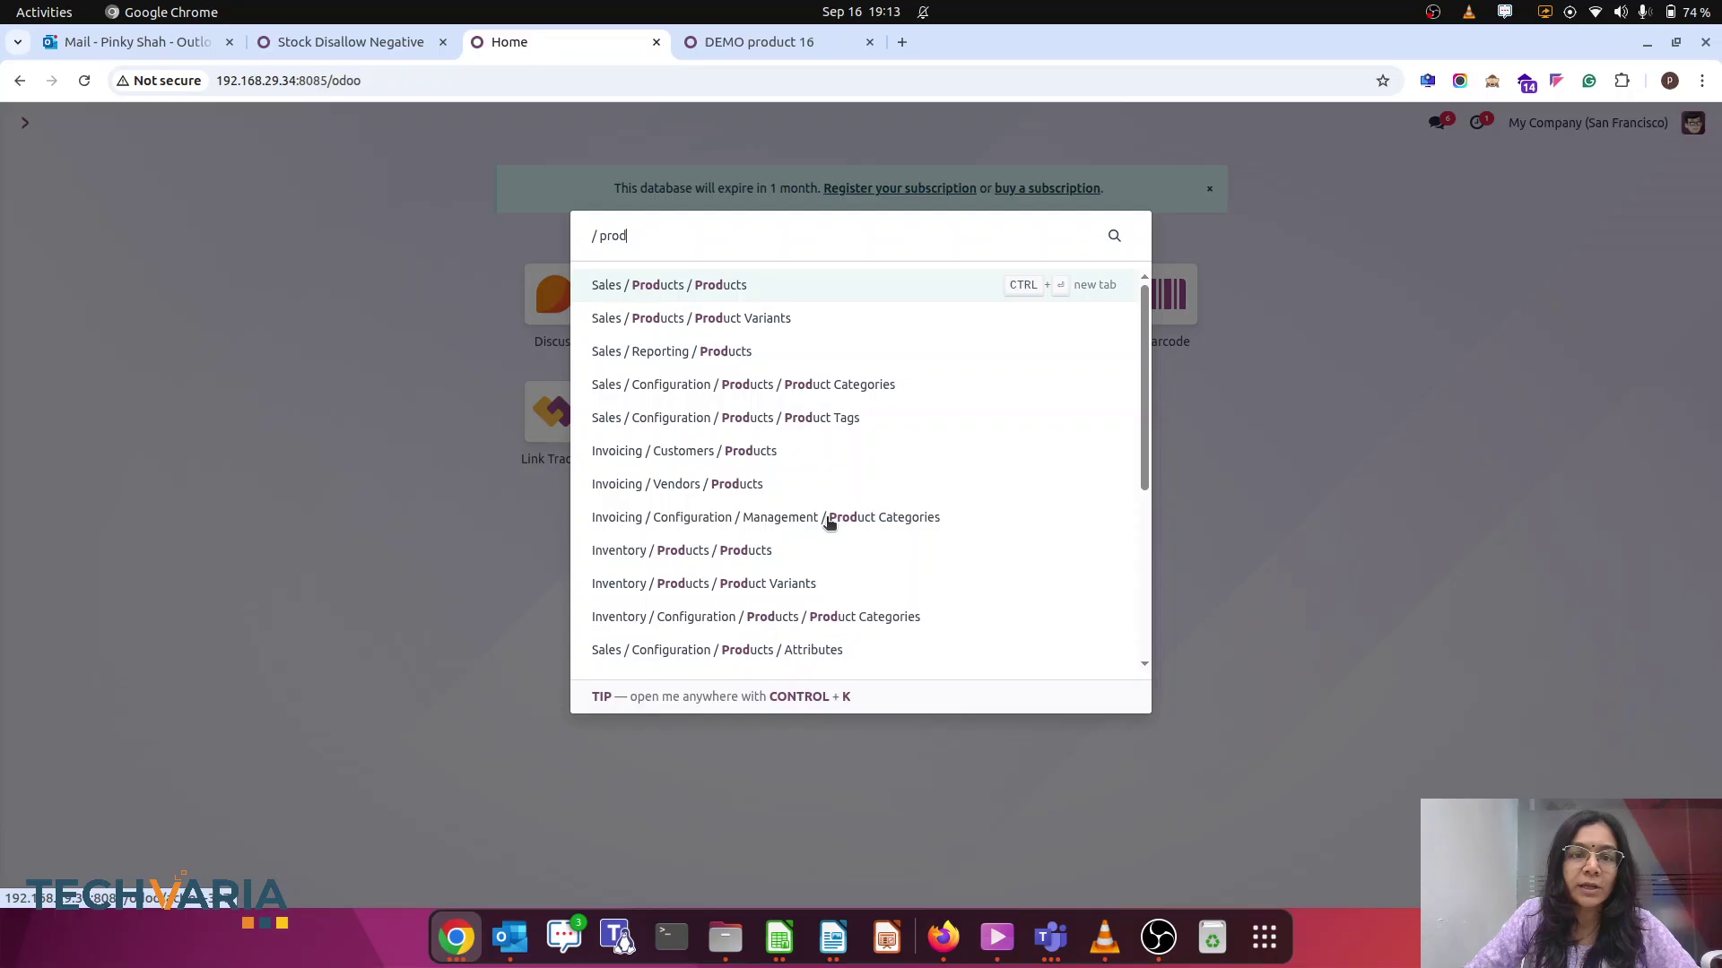
left_click(753, 293)
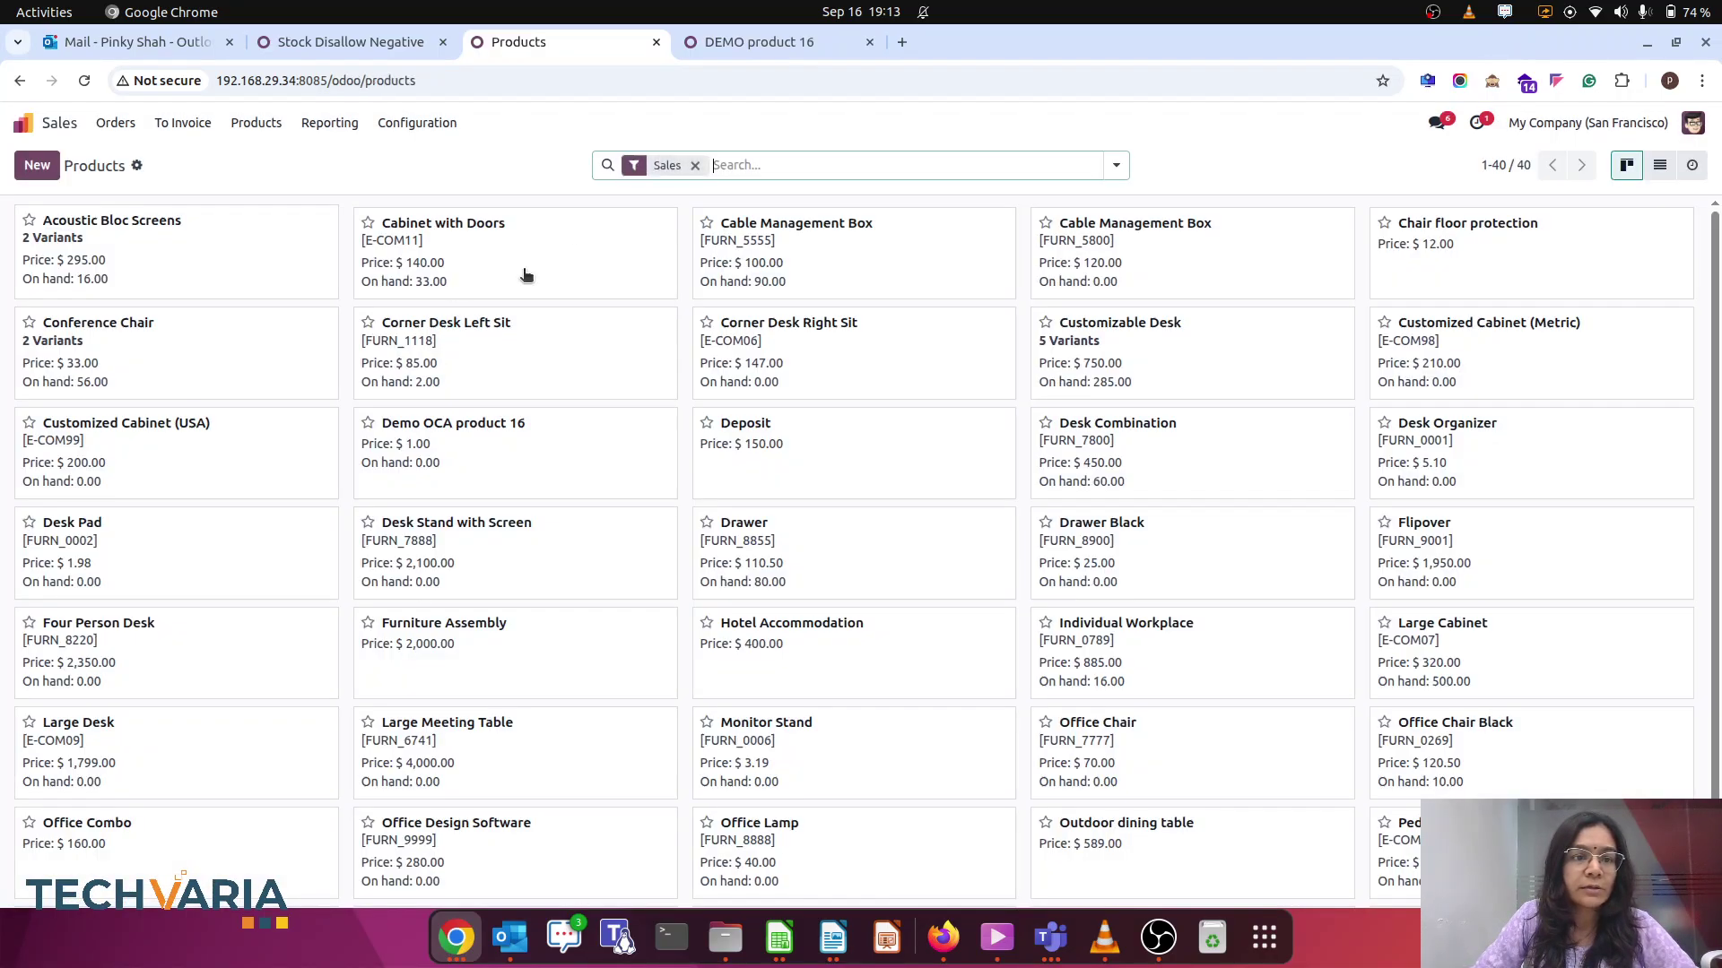
left_click(525, 267)
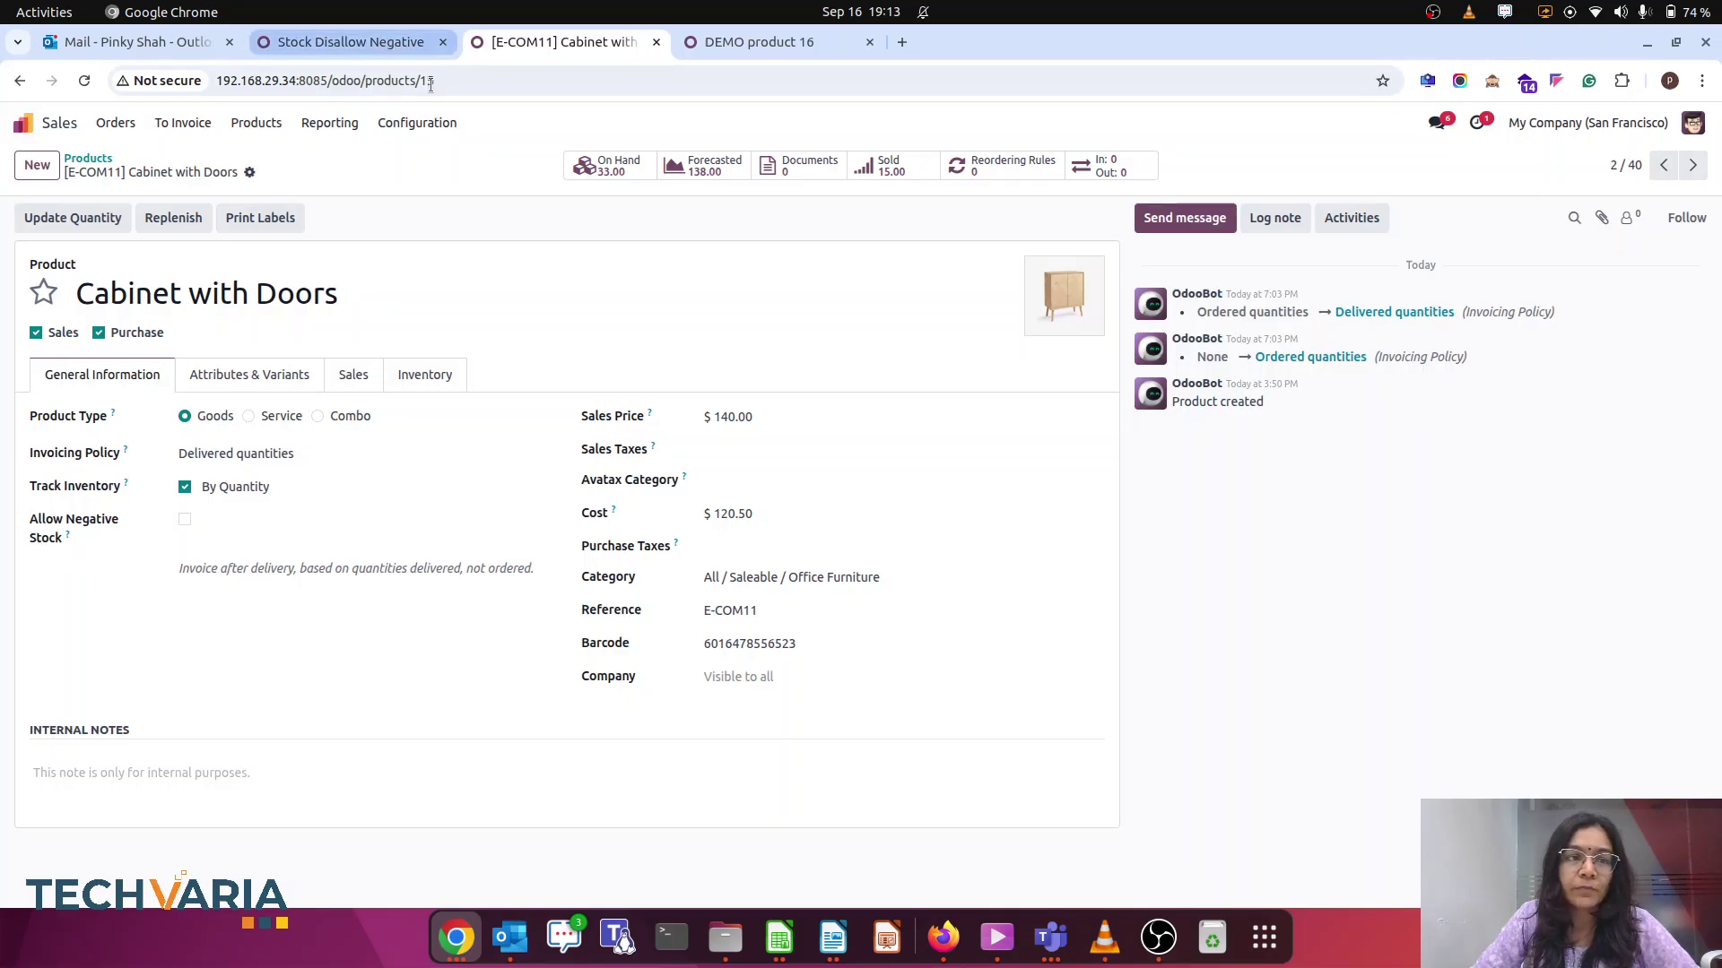
Review the All product category, also not allowing negative stock
left_click(417, 122)
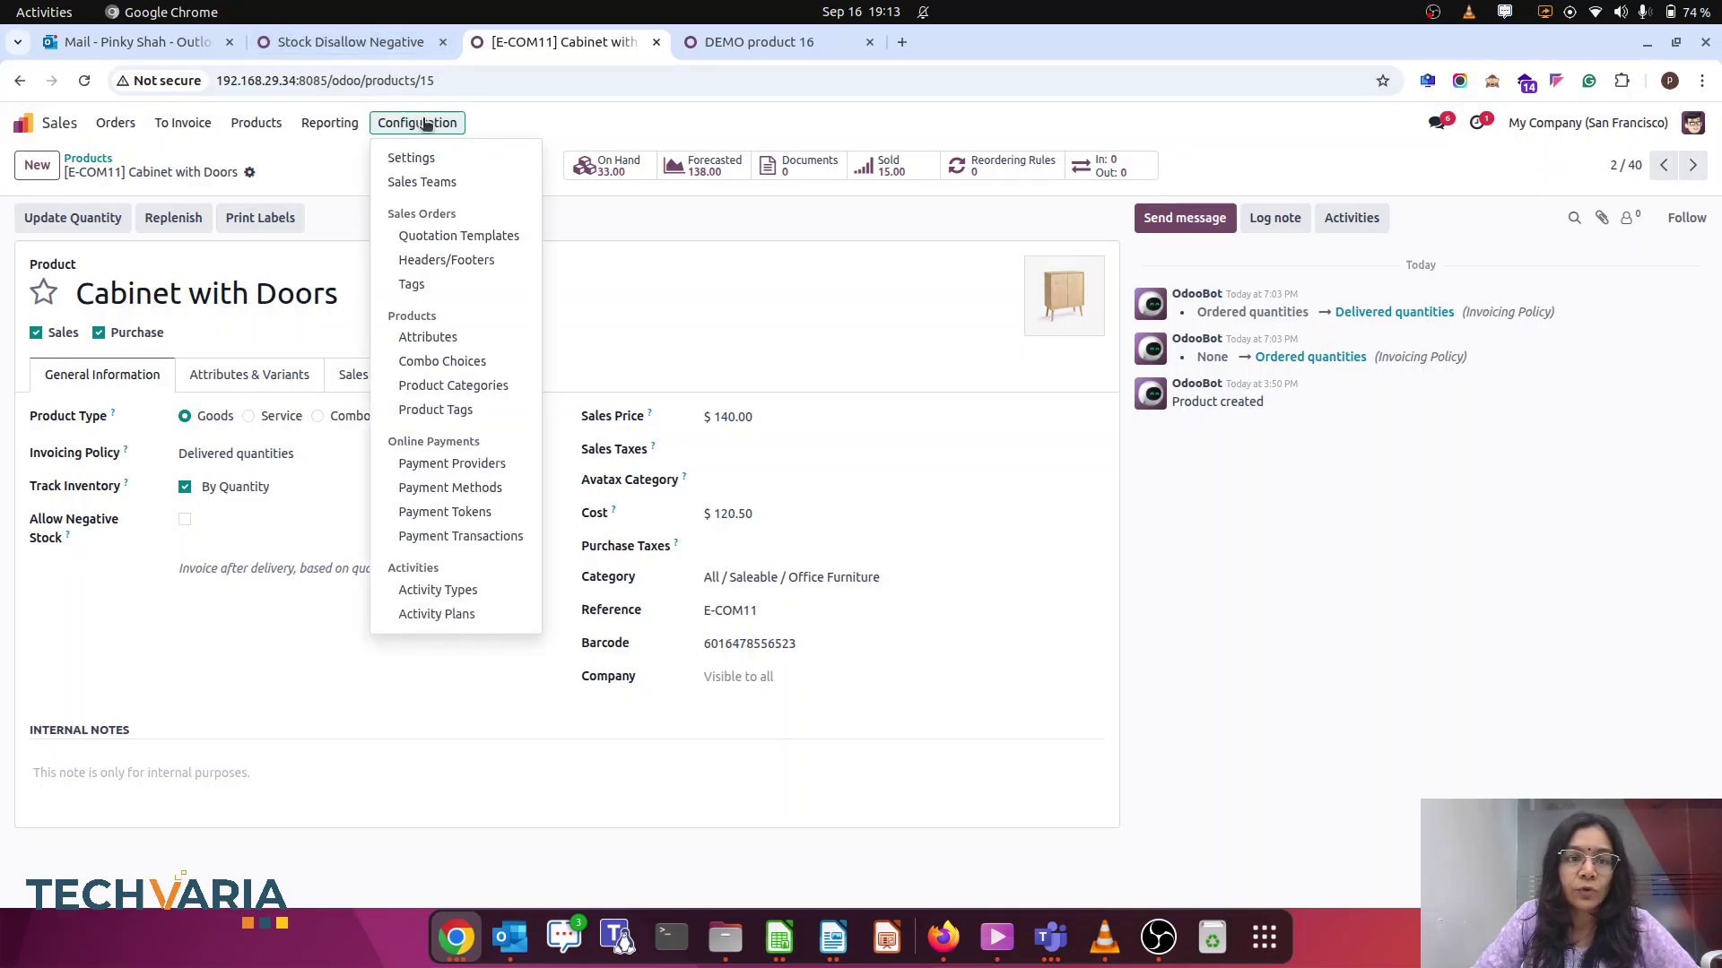
left_click(508, 388)
left_click(151, 251)
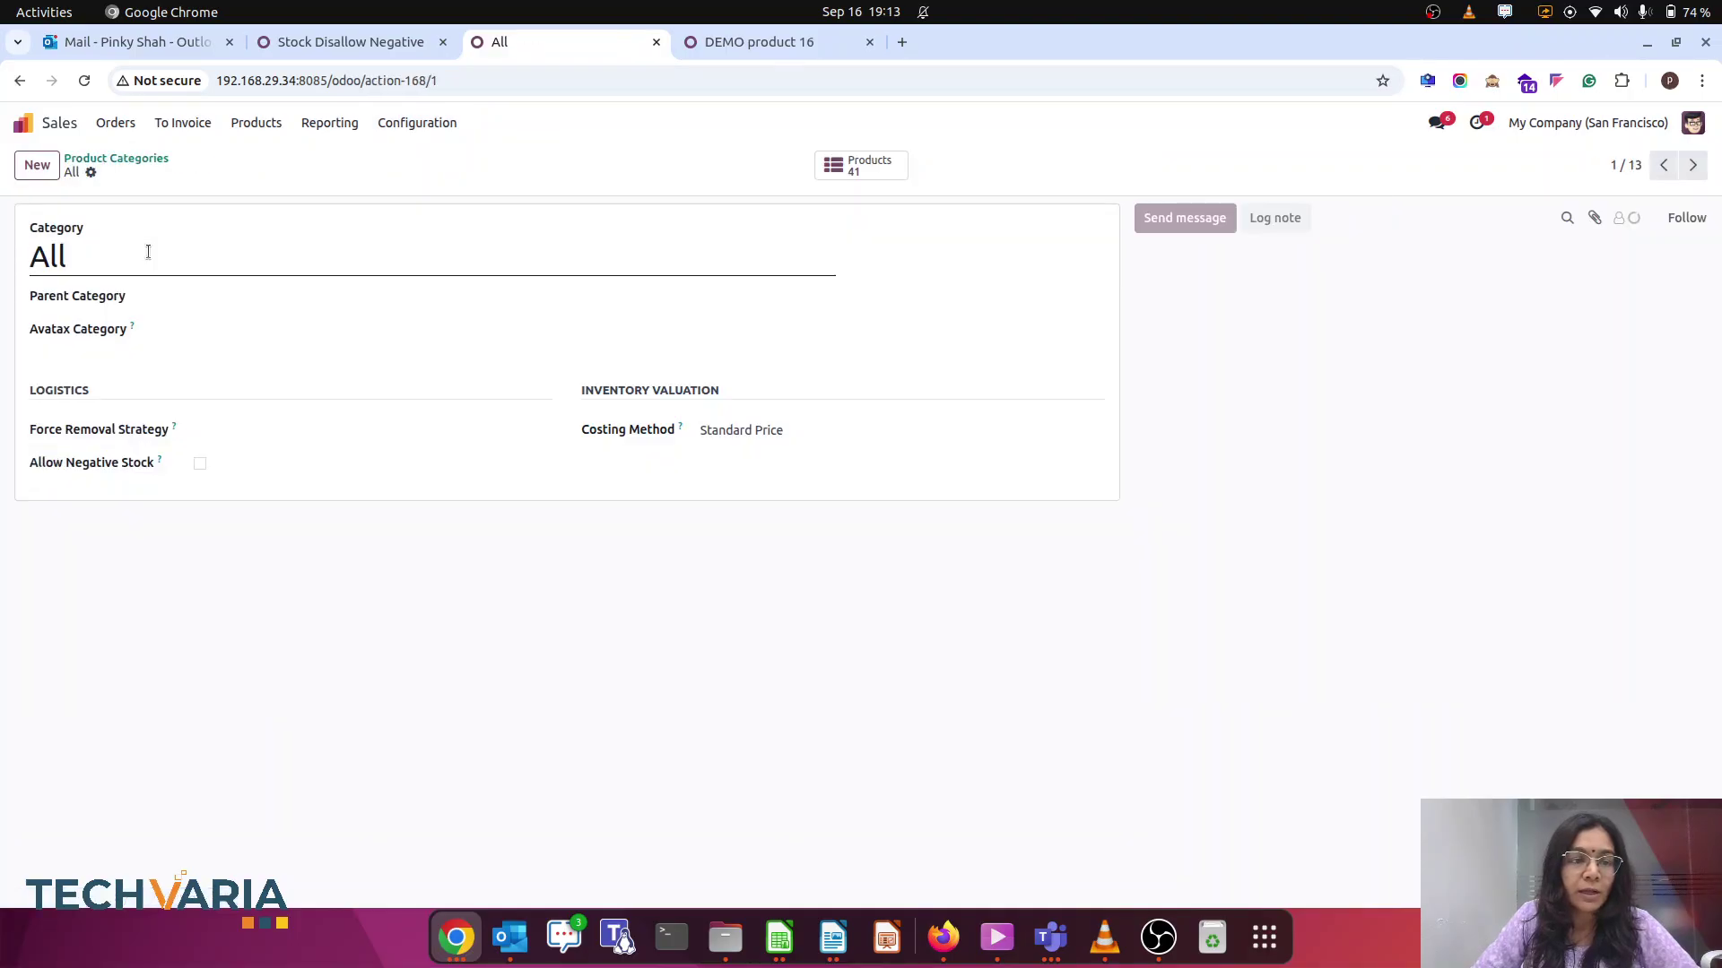
left_click(423, 135)
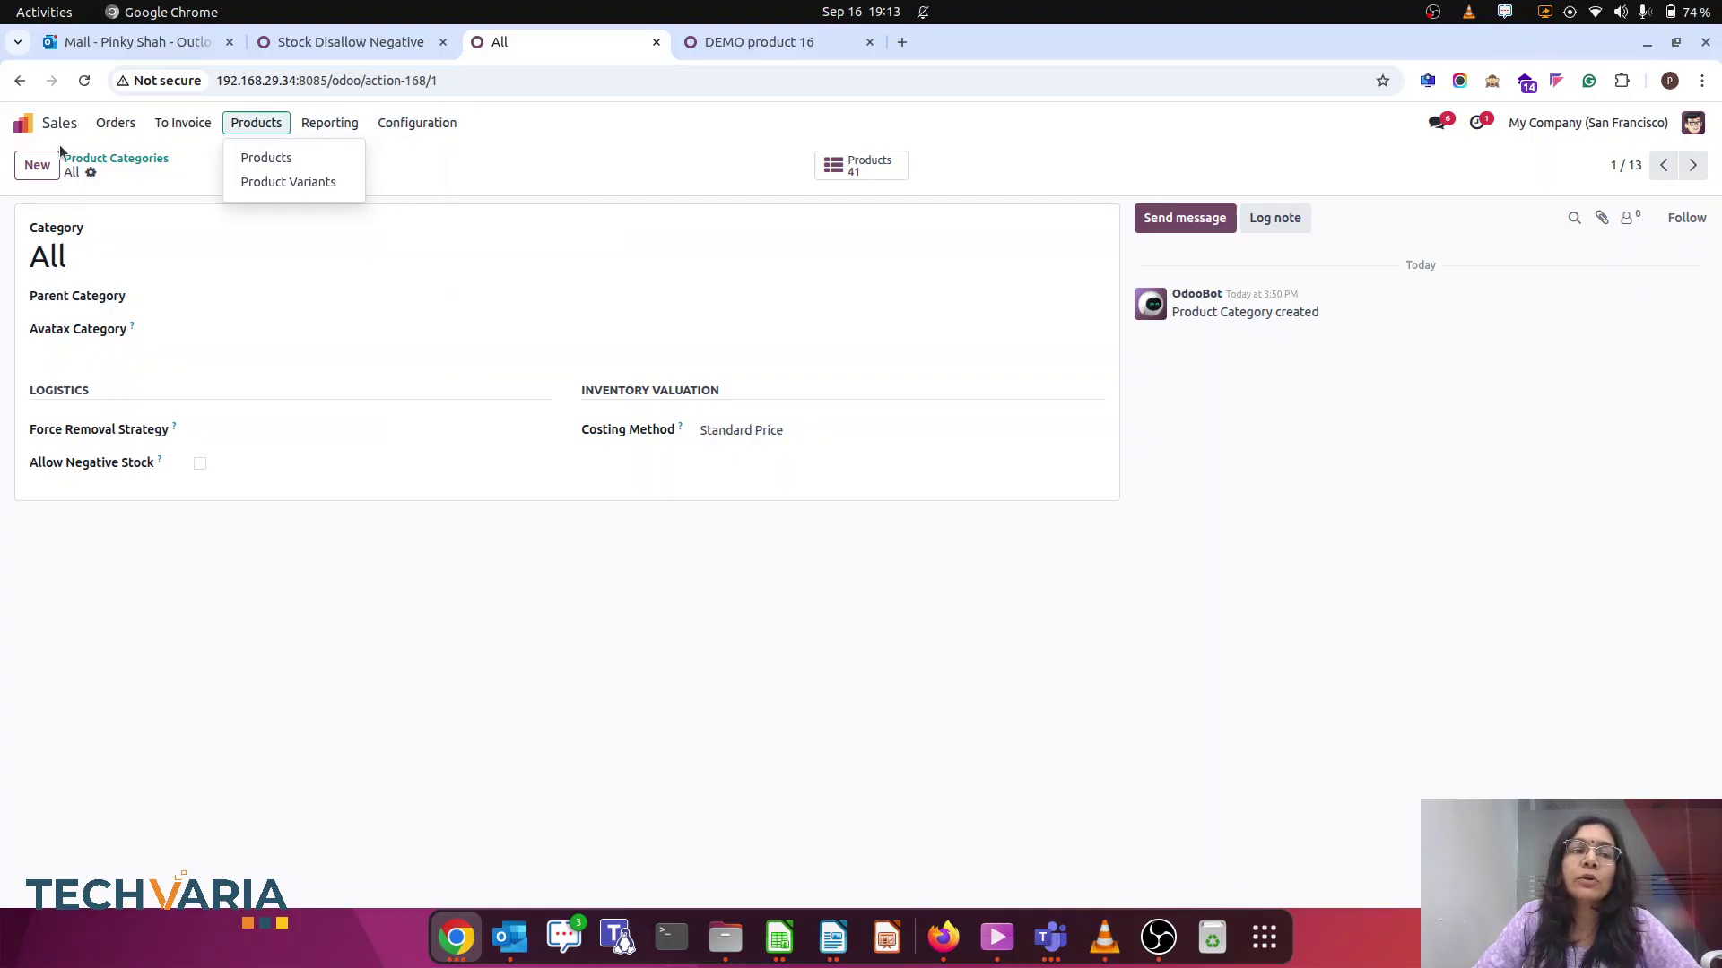
left_click(27, 144)
Review the YourCompany warehouse record
left_click(27, 141)
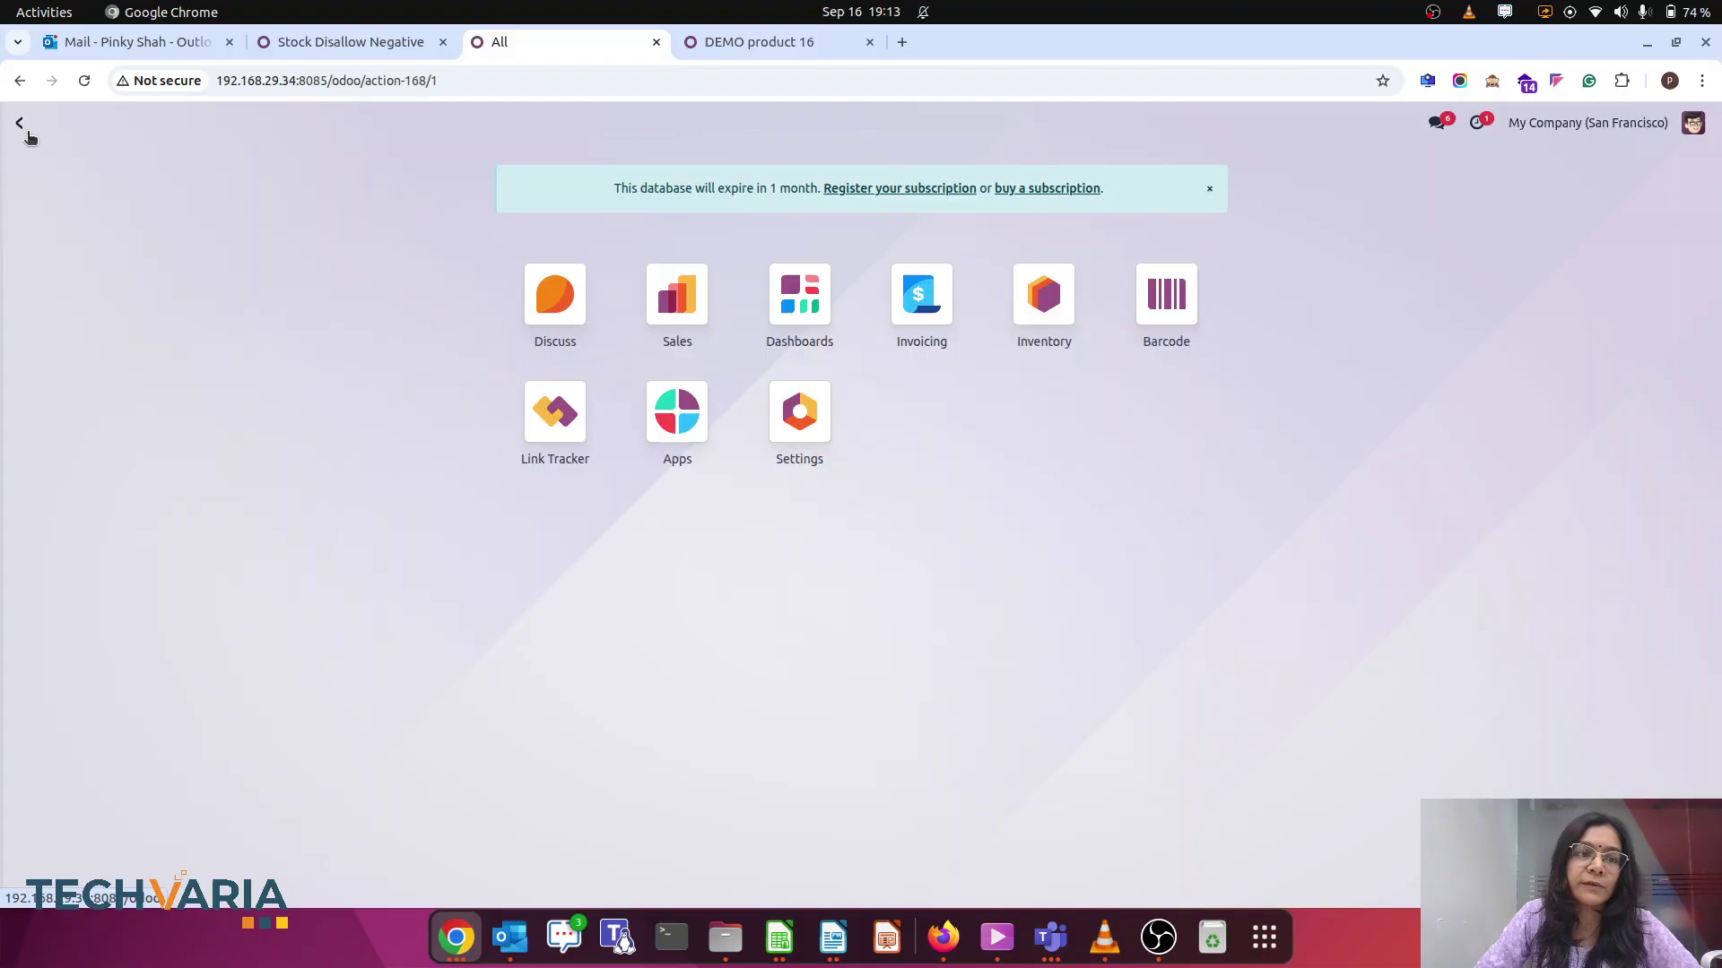
type("/ loca")
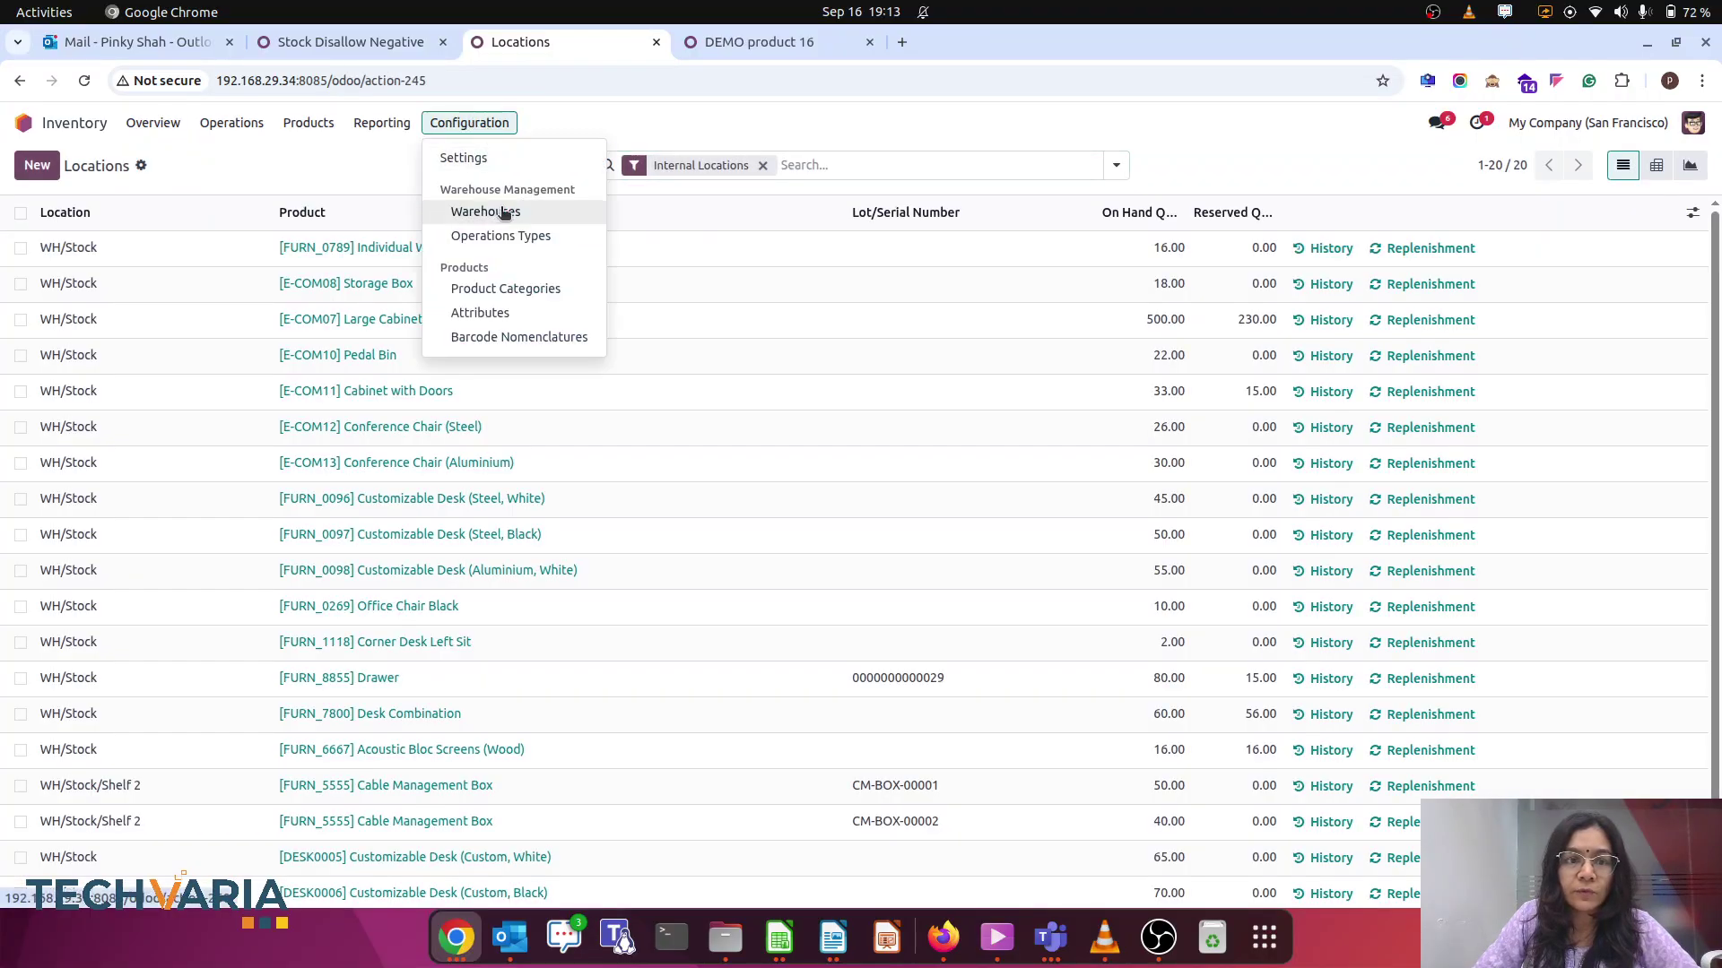
left_click(501, 215)
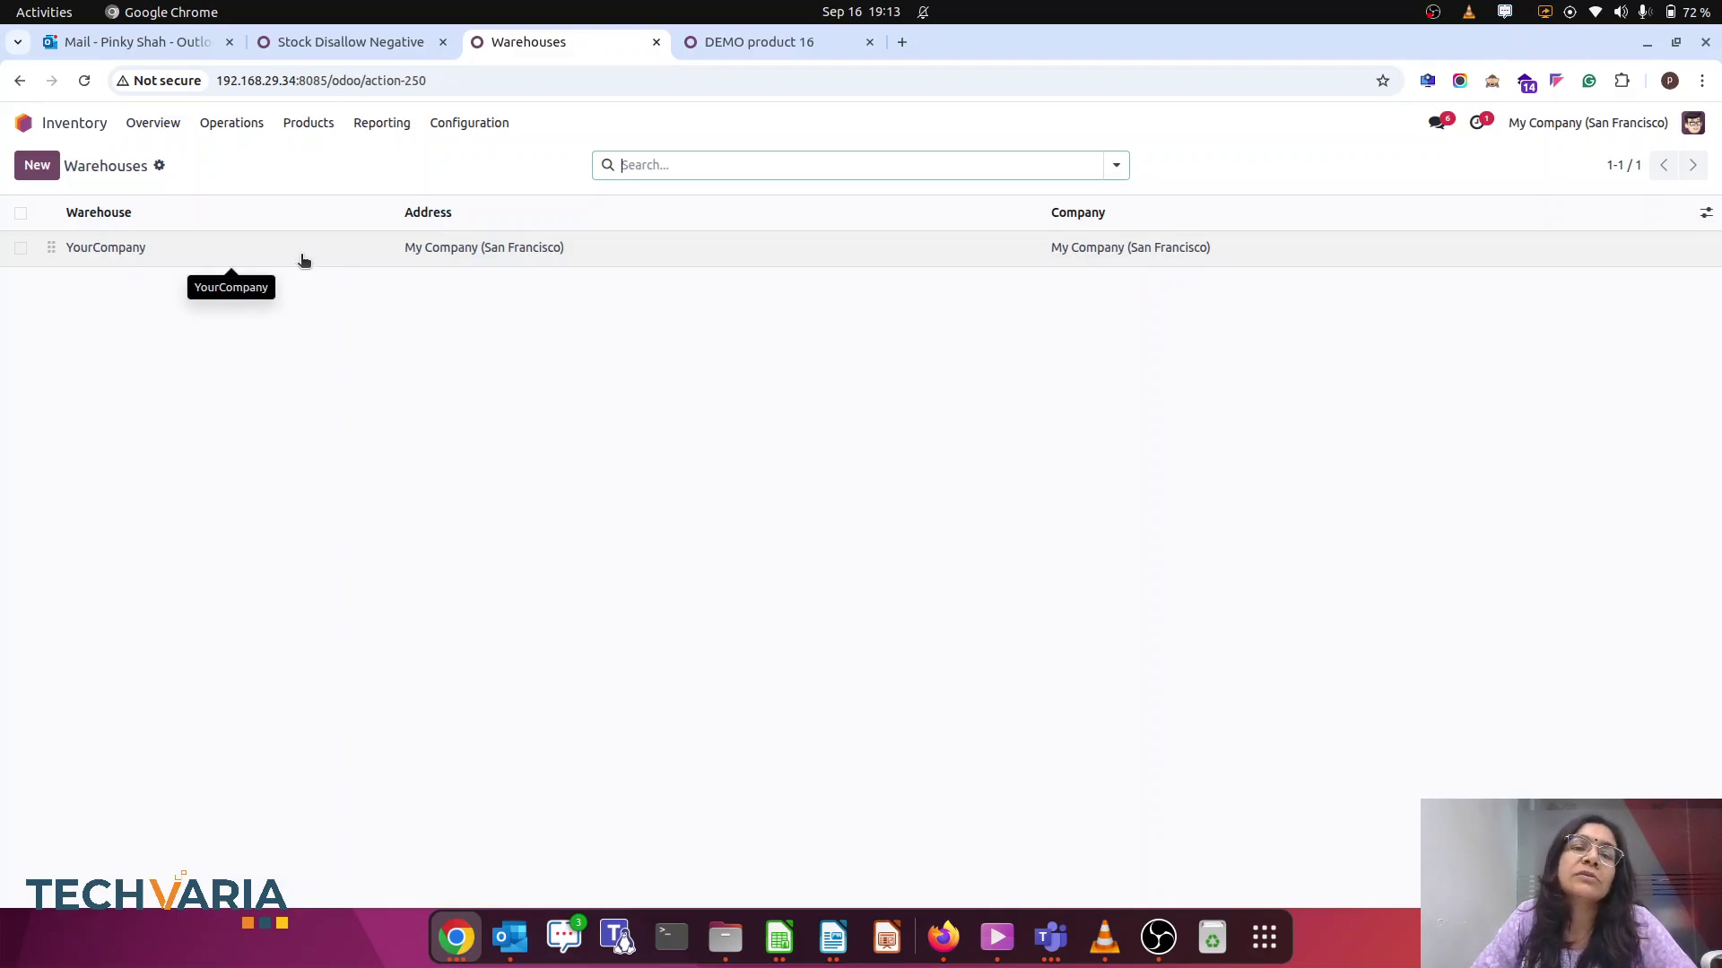
left_click(303, 260)
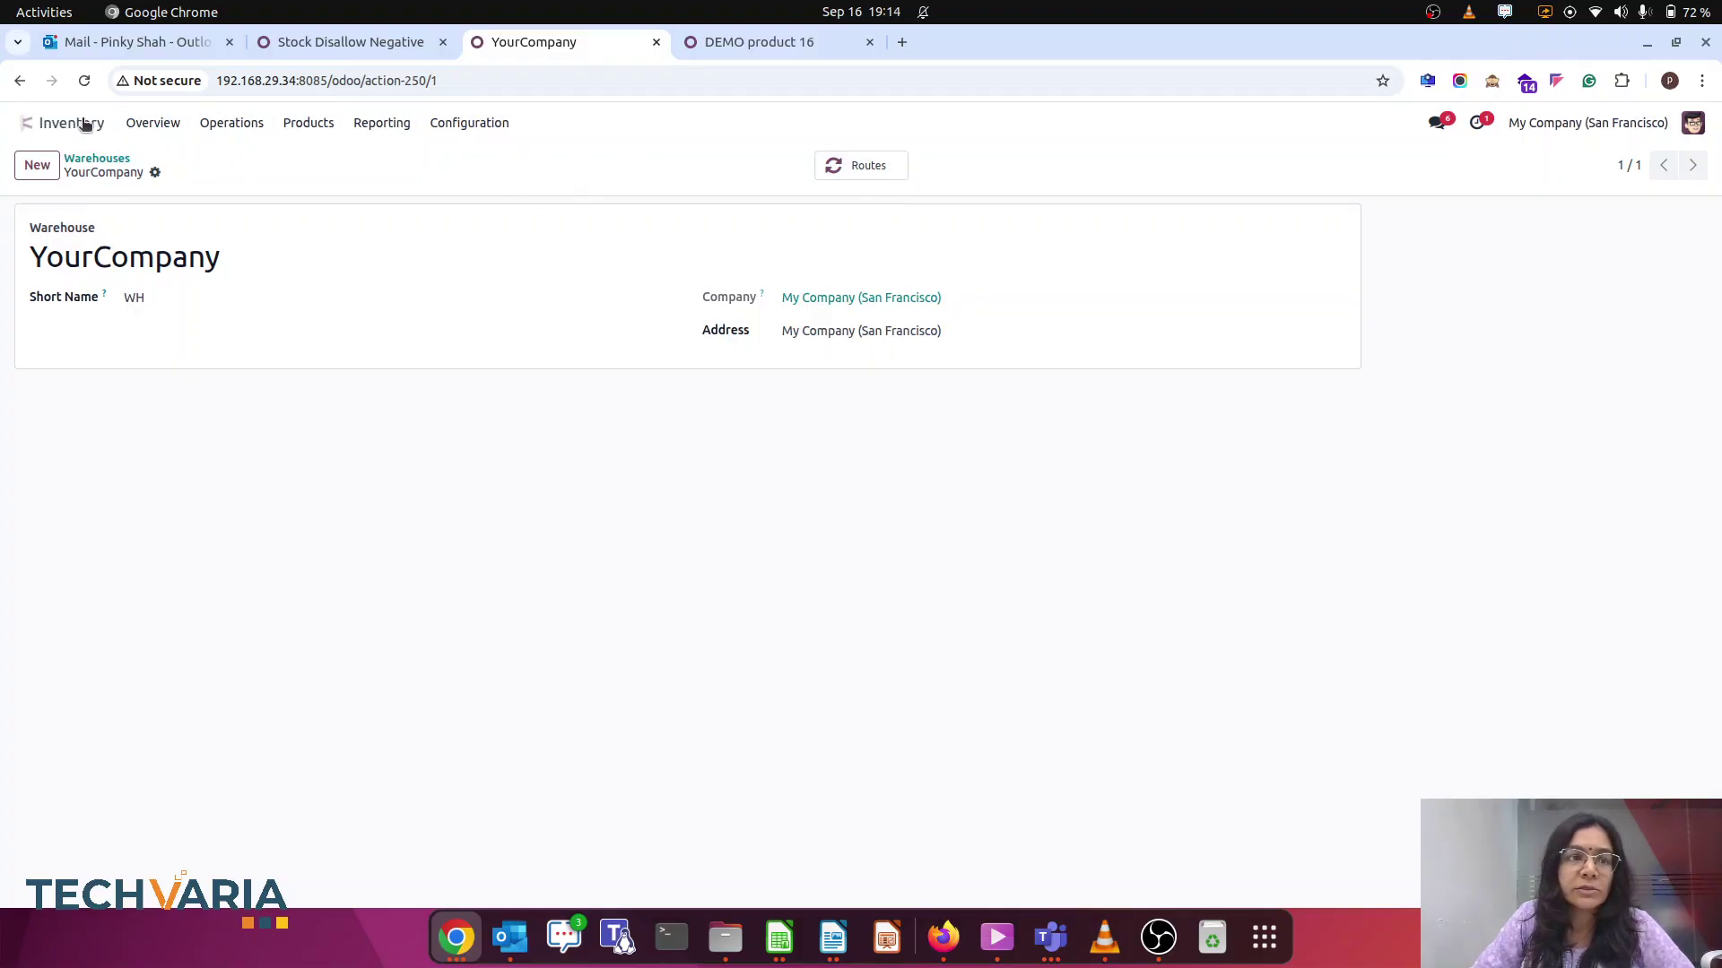
left_click(28, 123)
type("set")
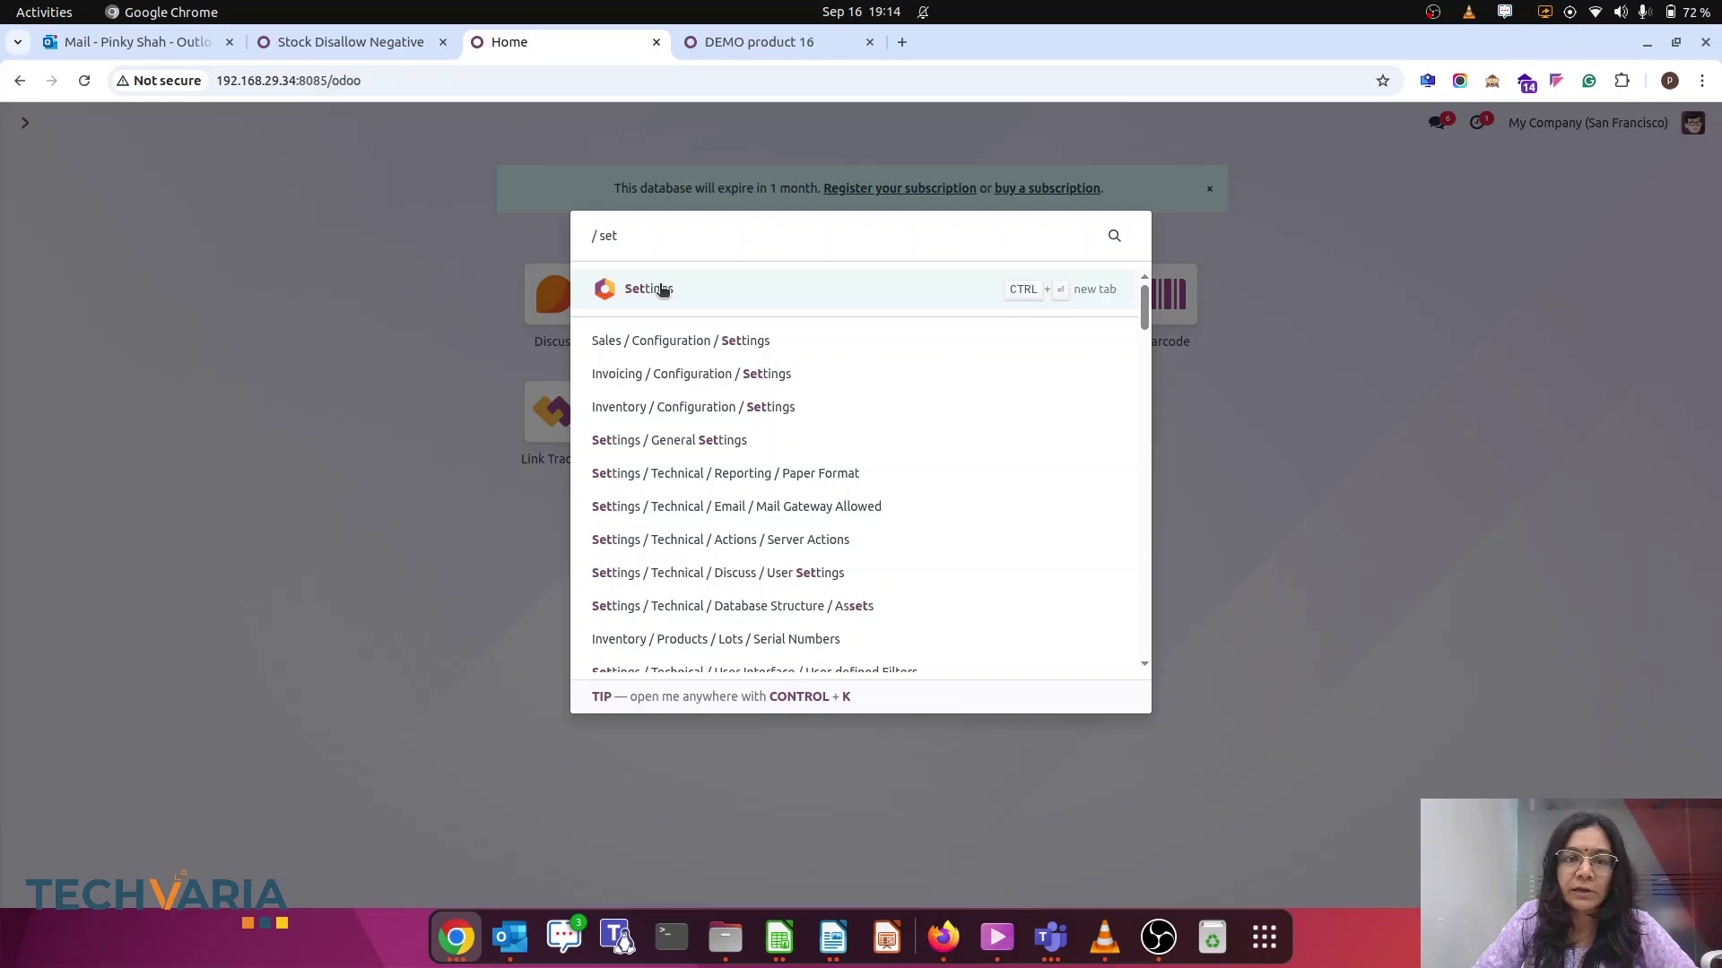
Enable Storage Locations in the general settings and save
left_click(659, 289)
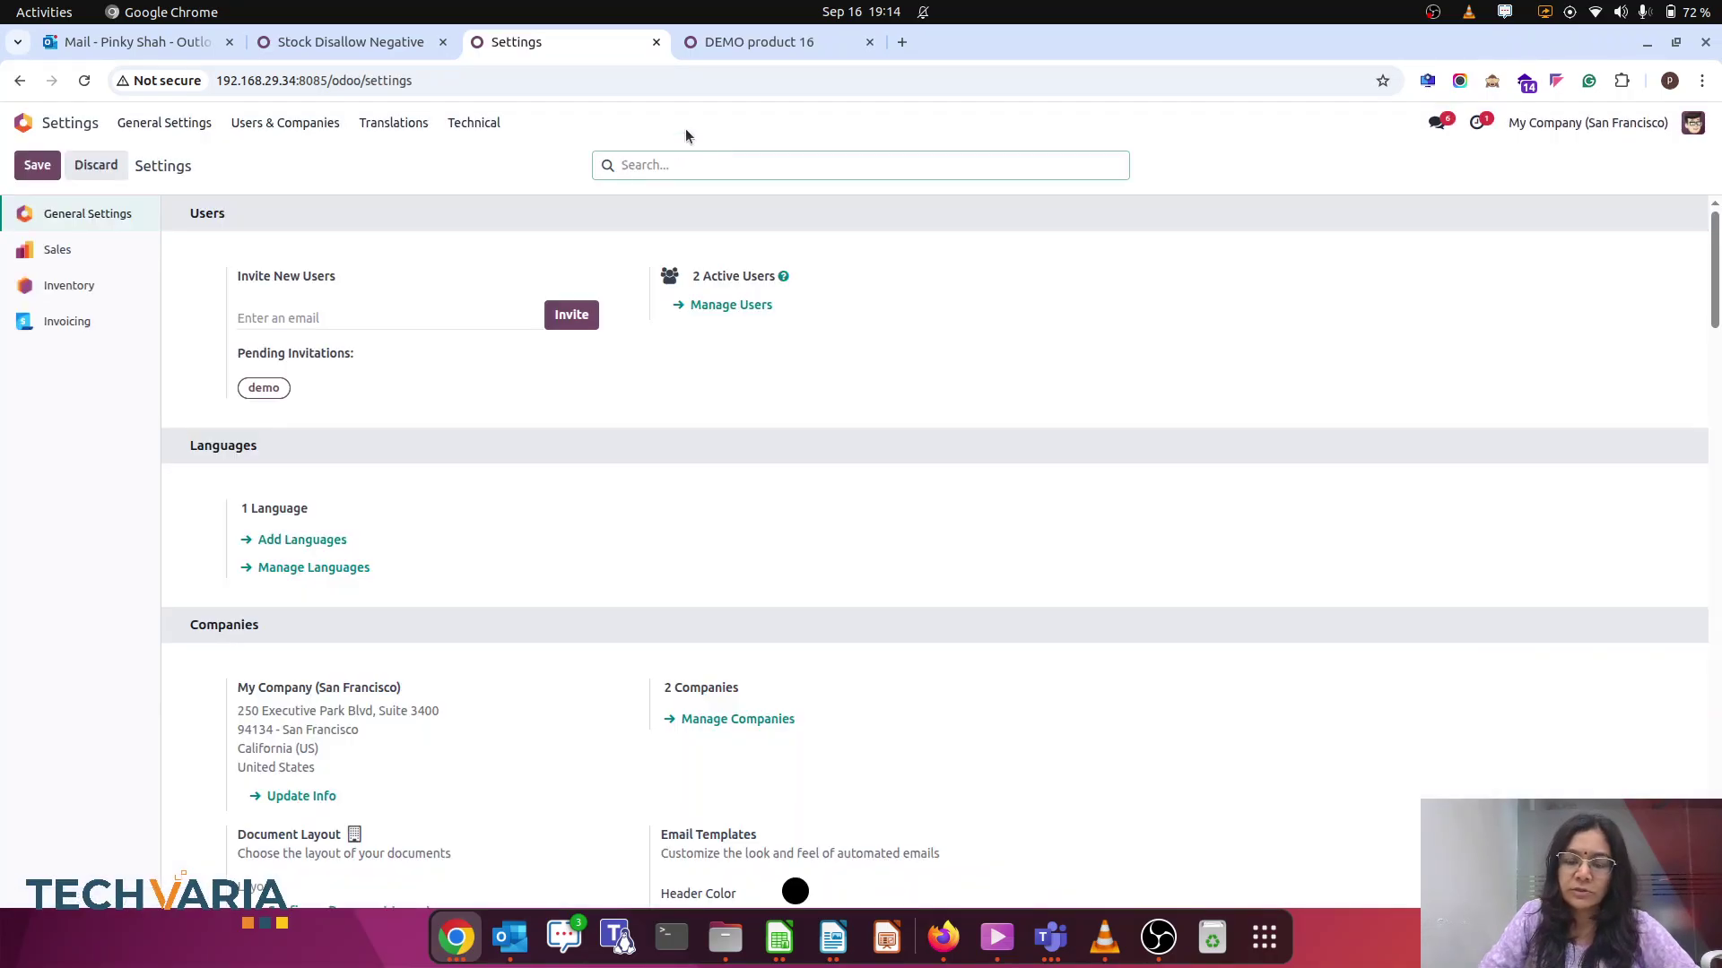
type("loca")
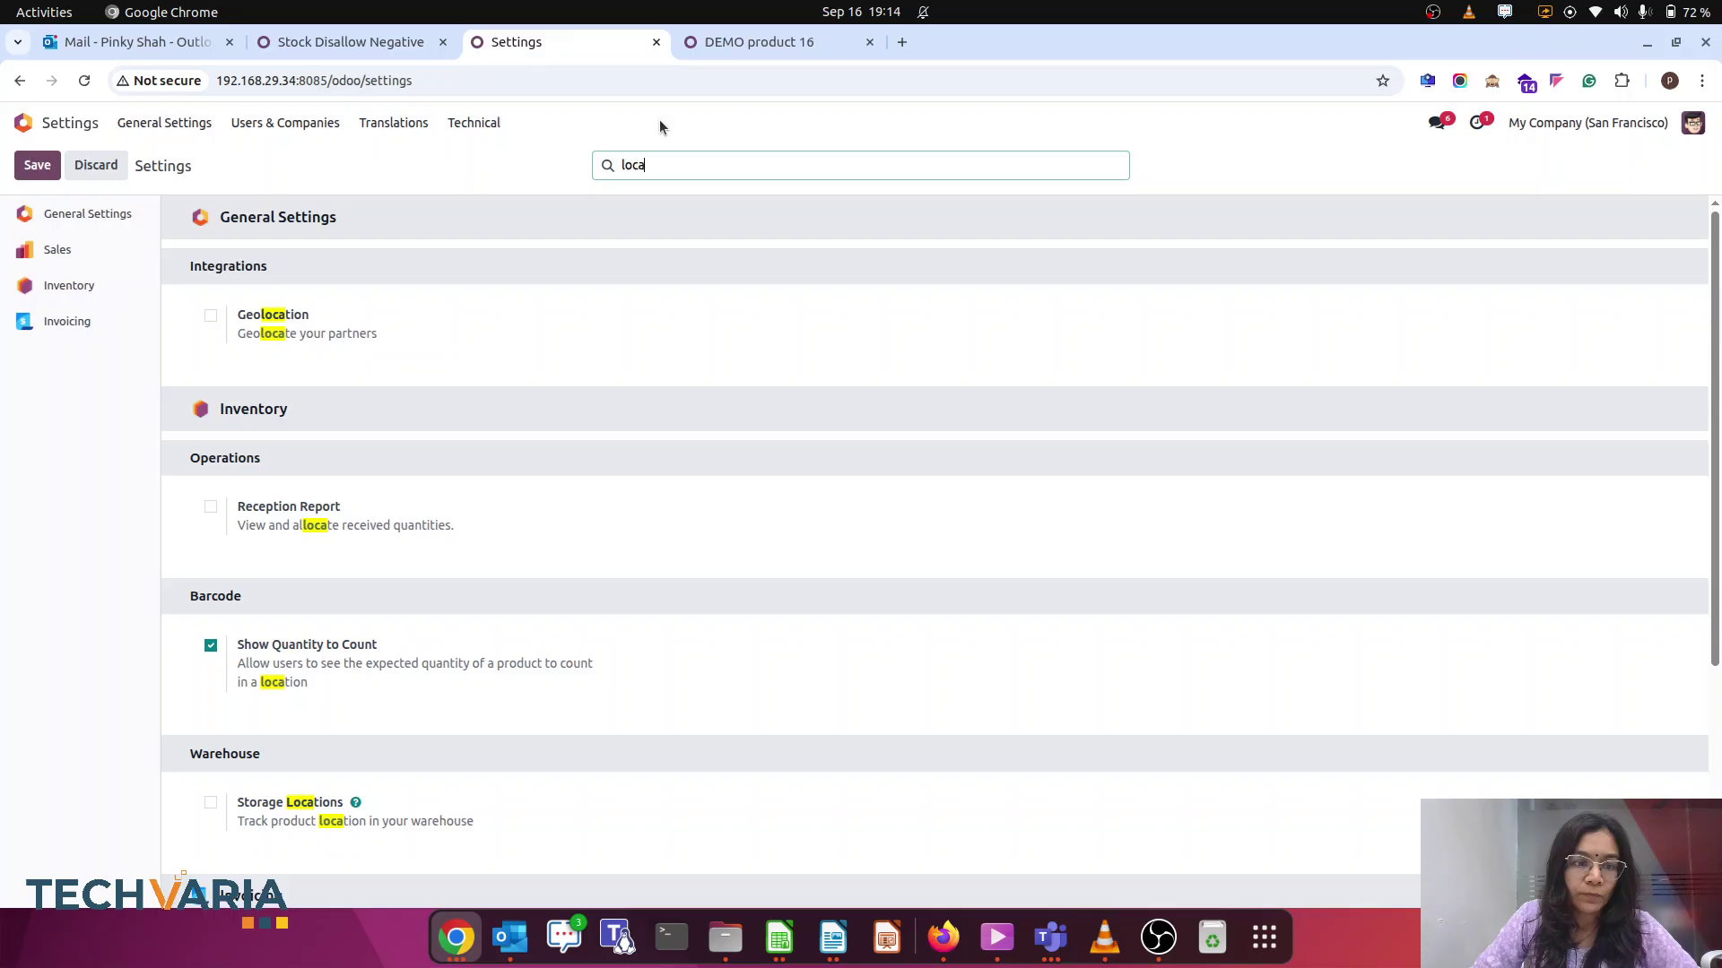
left_click(210, 803)
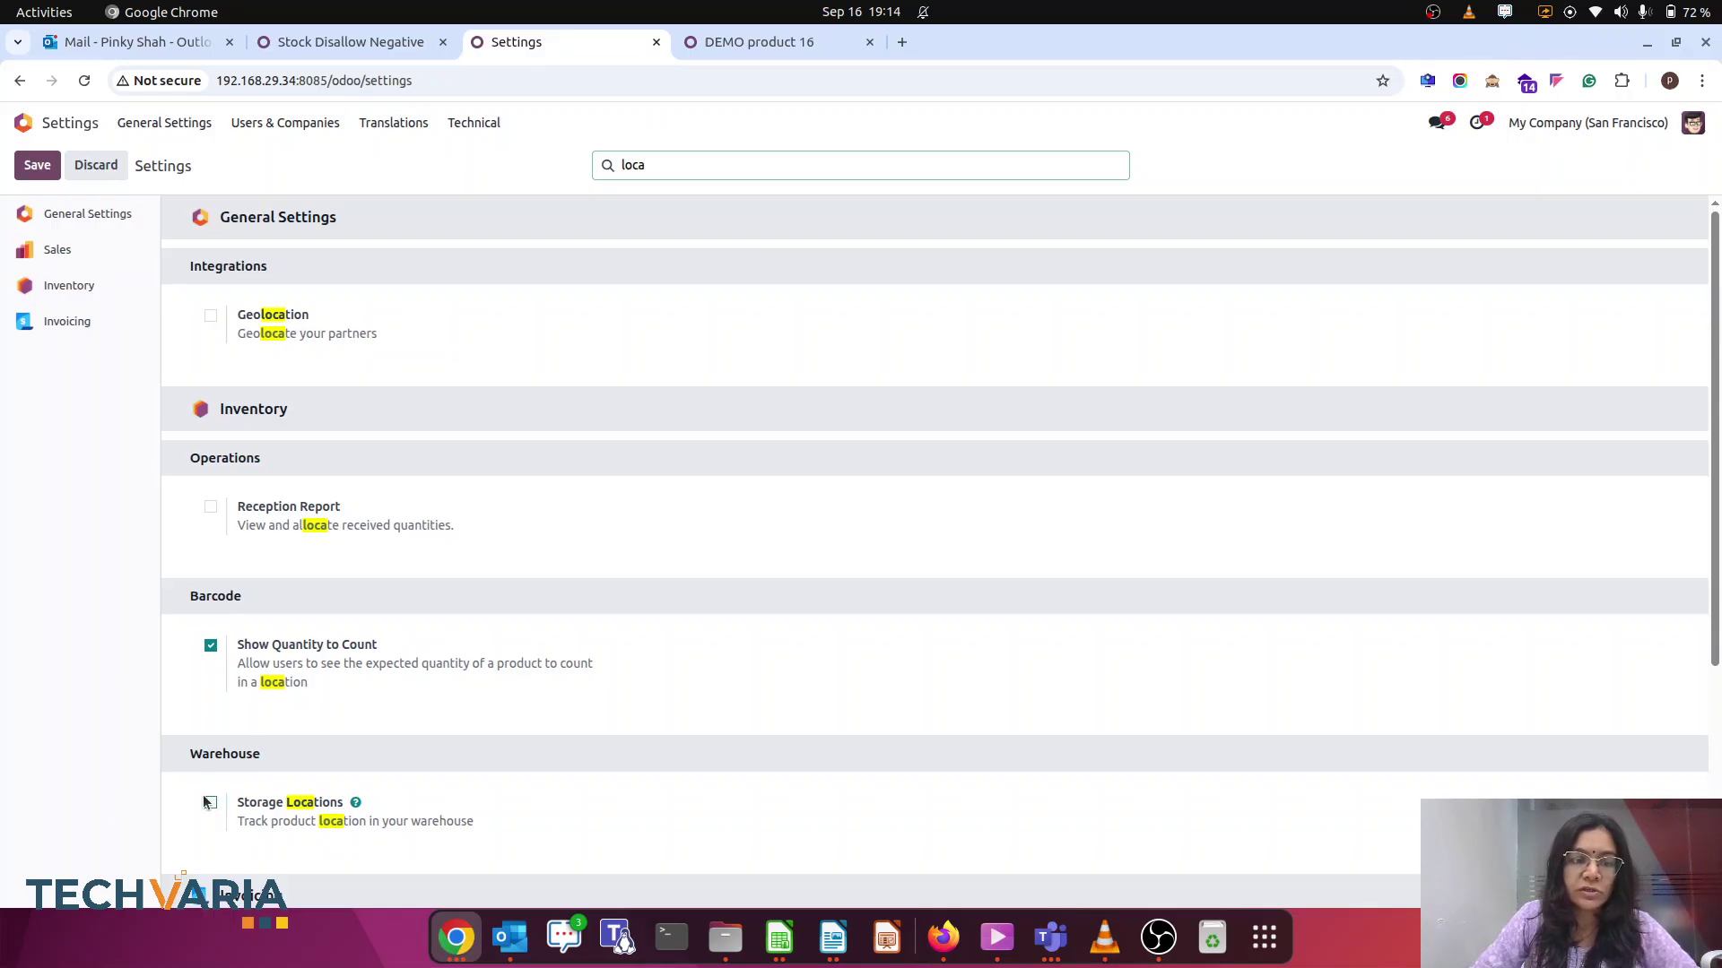
left_click(37, 168)
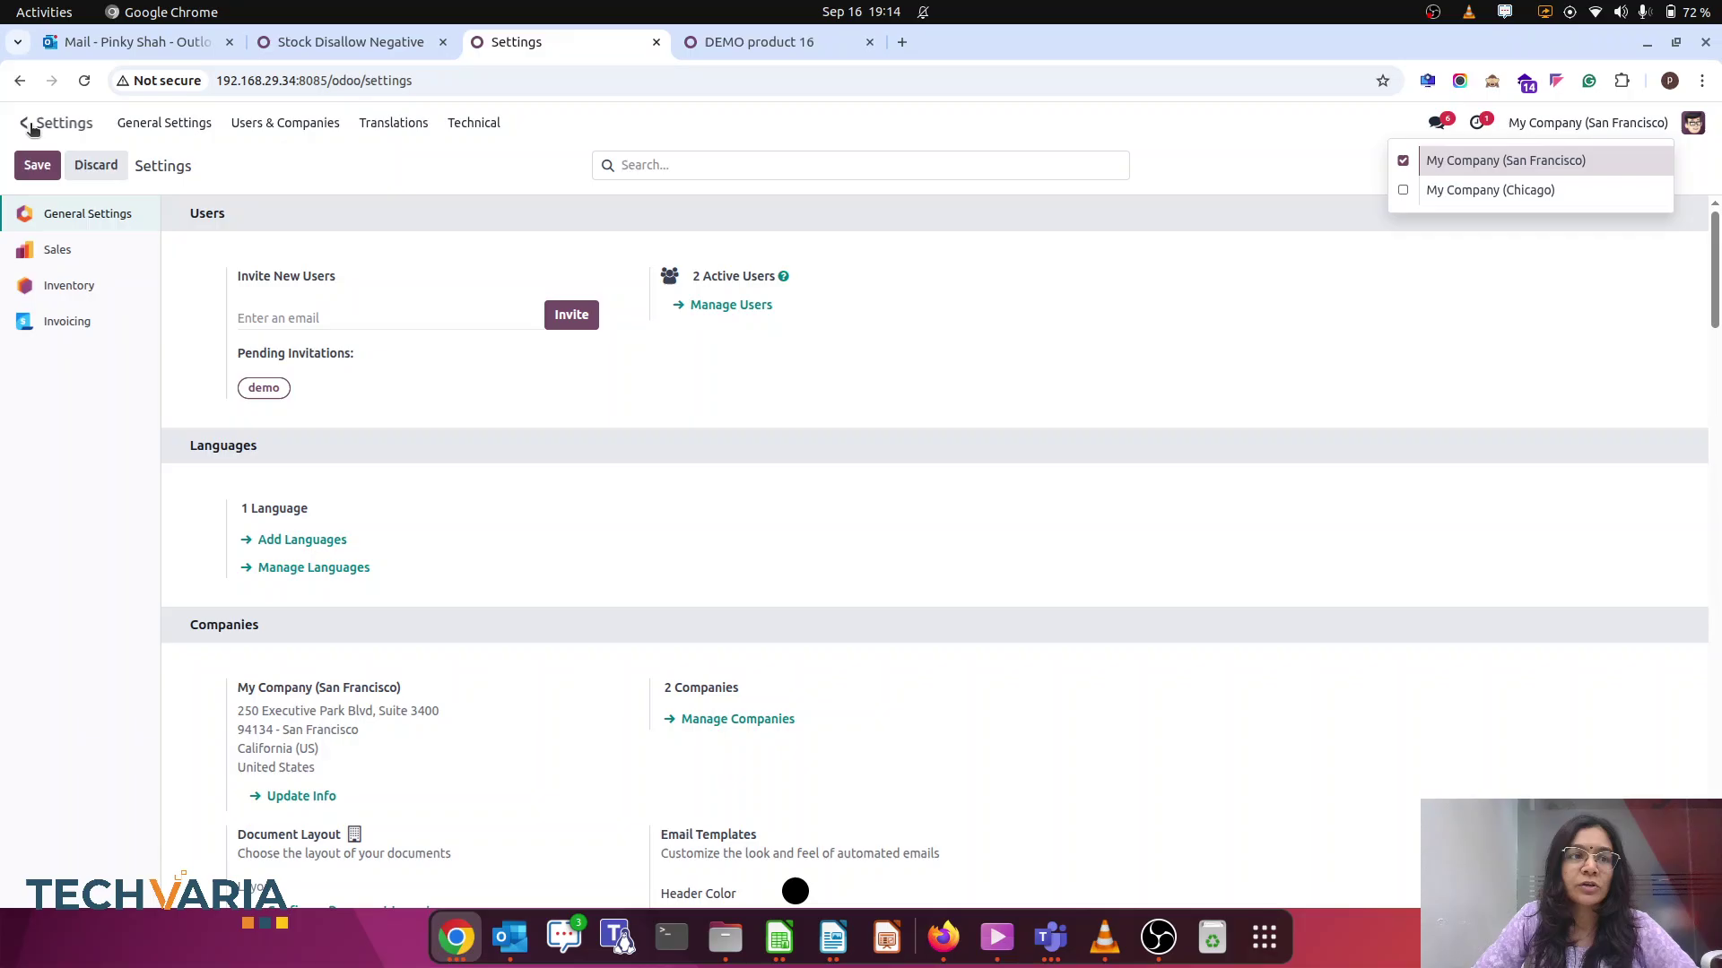
left_click(27, 124)
type("war")
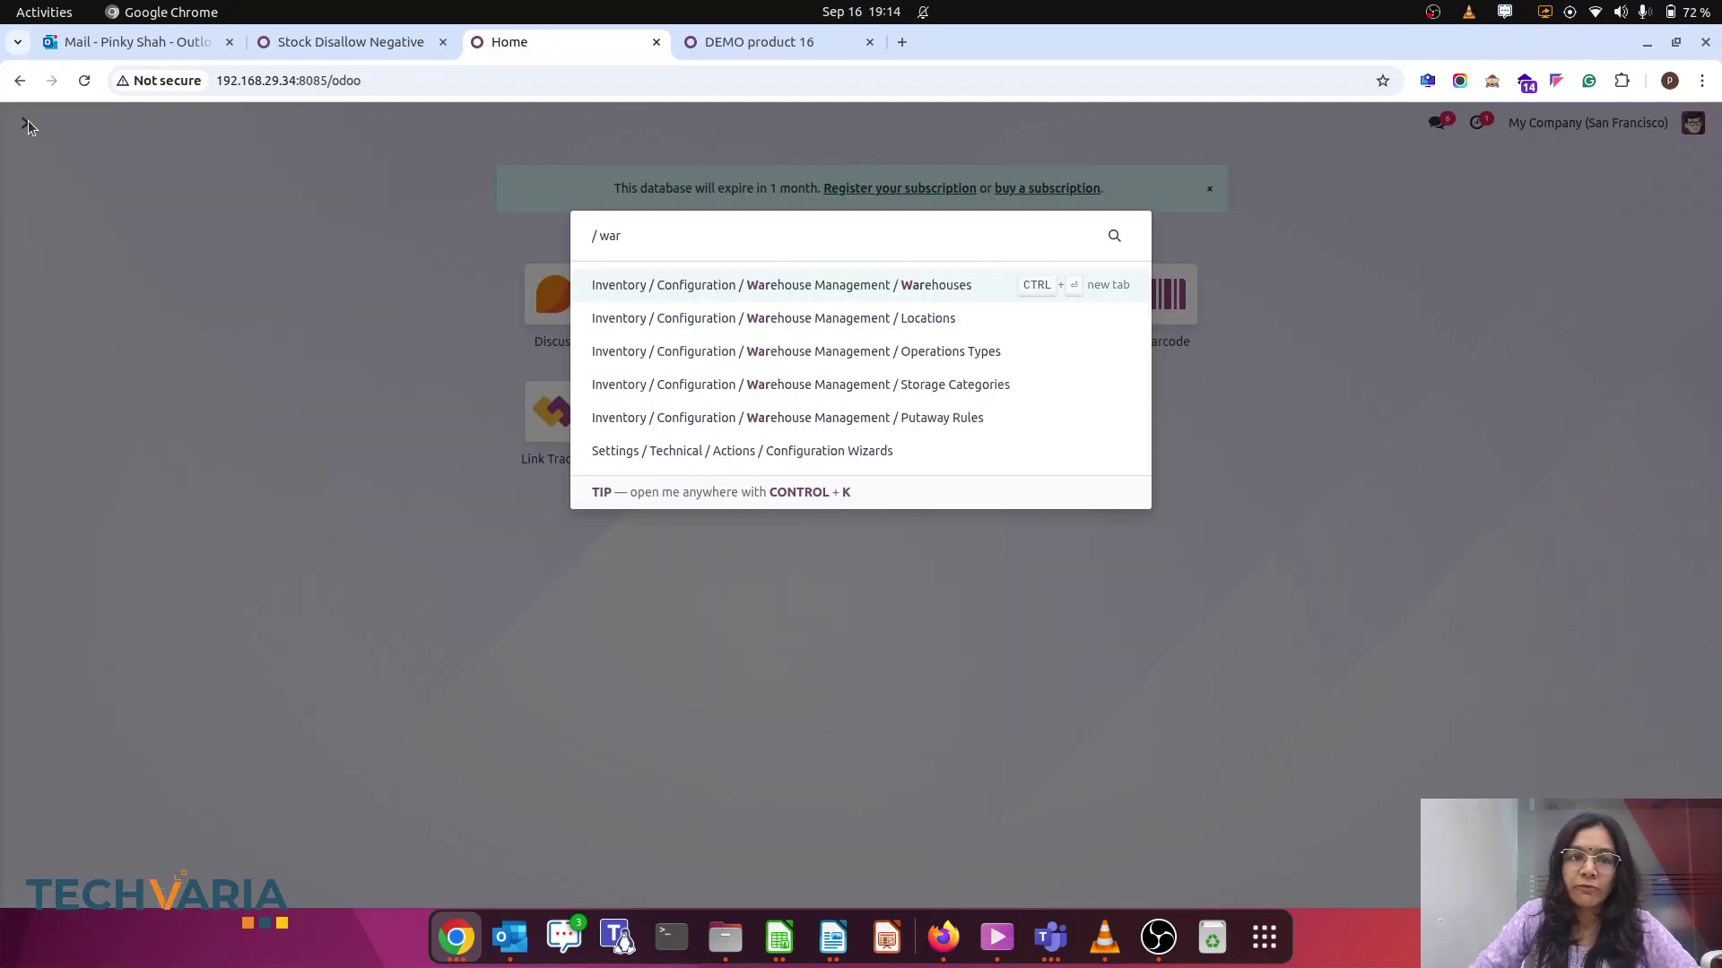
Check location WH/Input/Order Processing does not allow negative stock
left_click(943, 293)
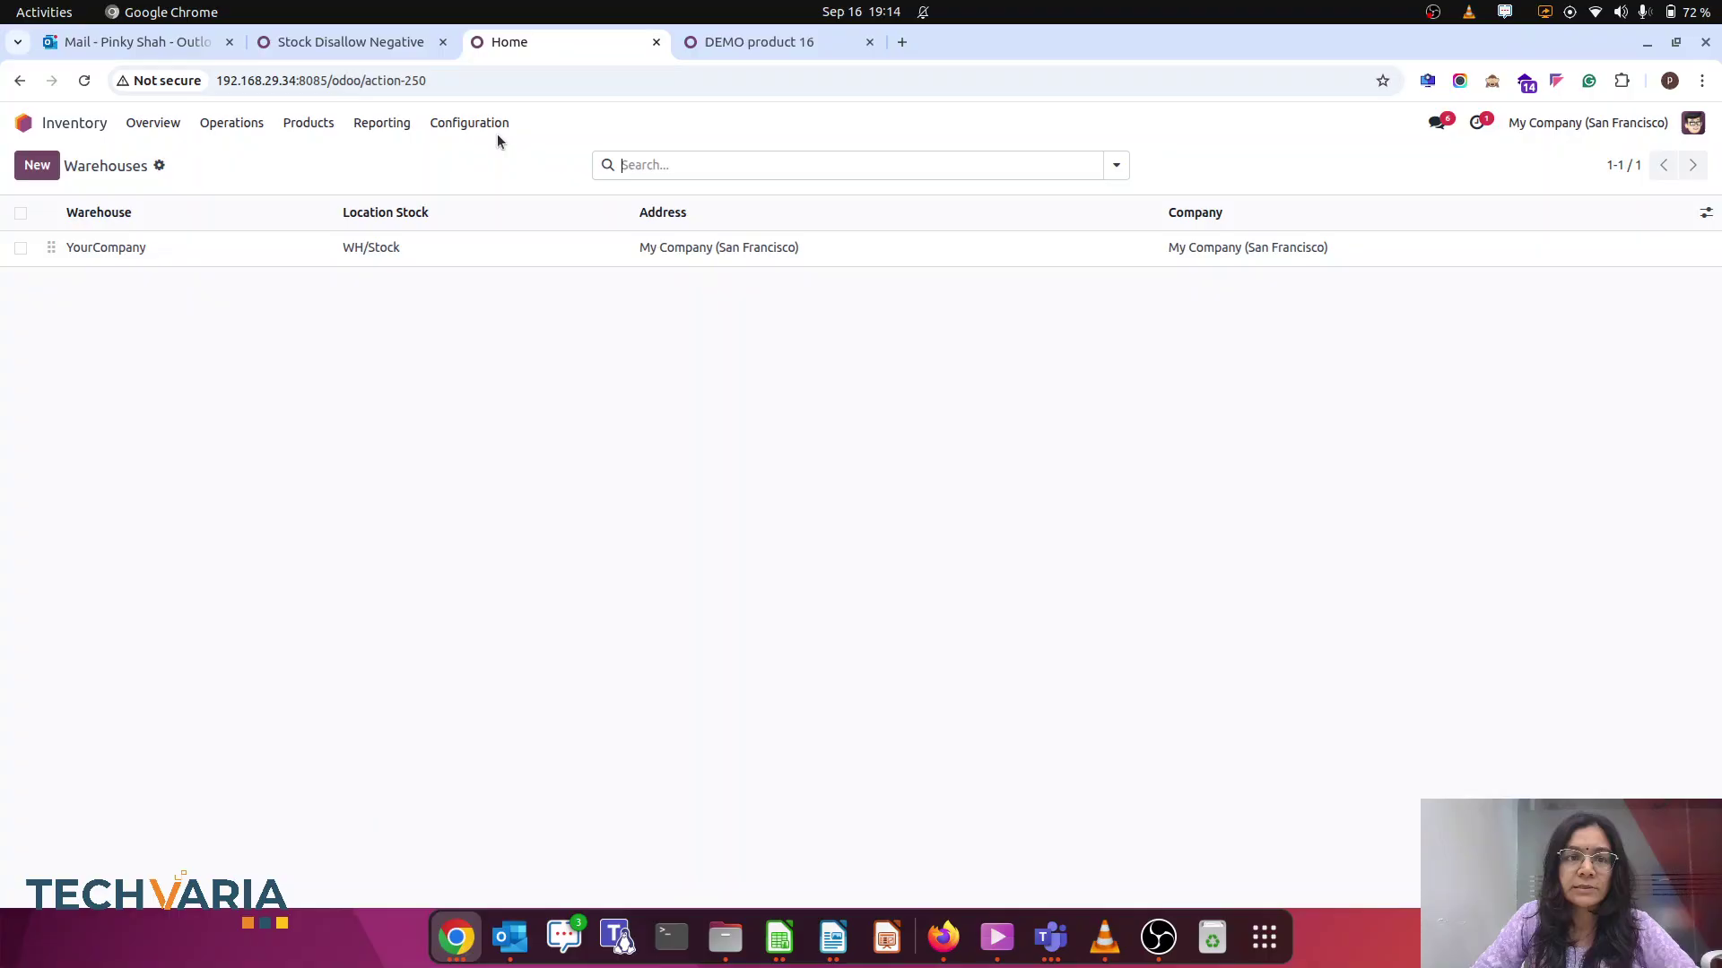
left_click(470, 123)
left_click(490, 261)
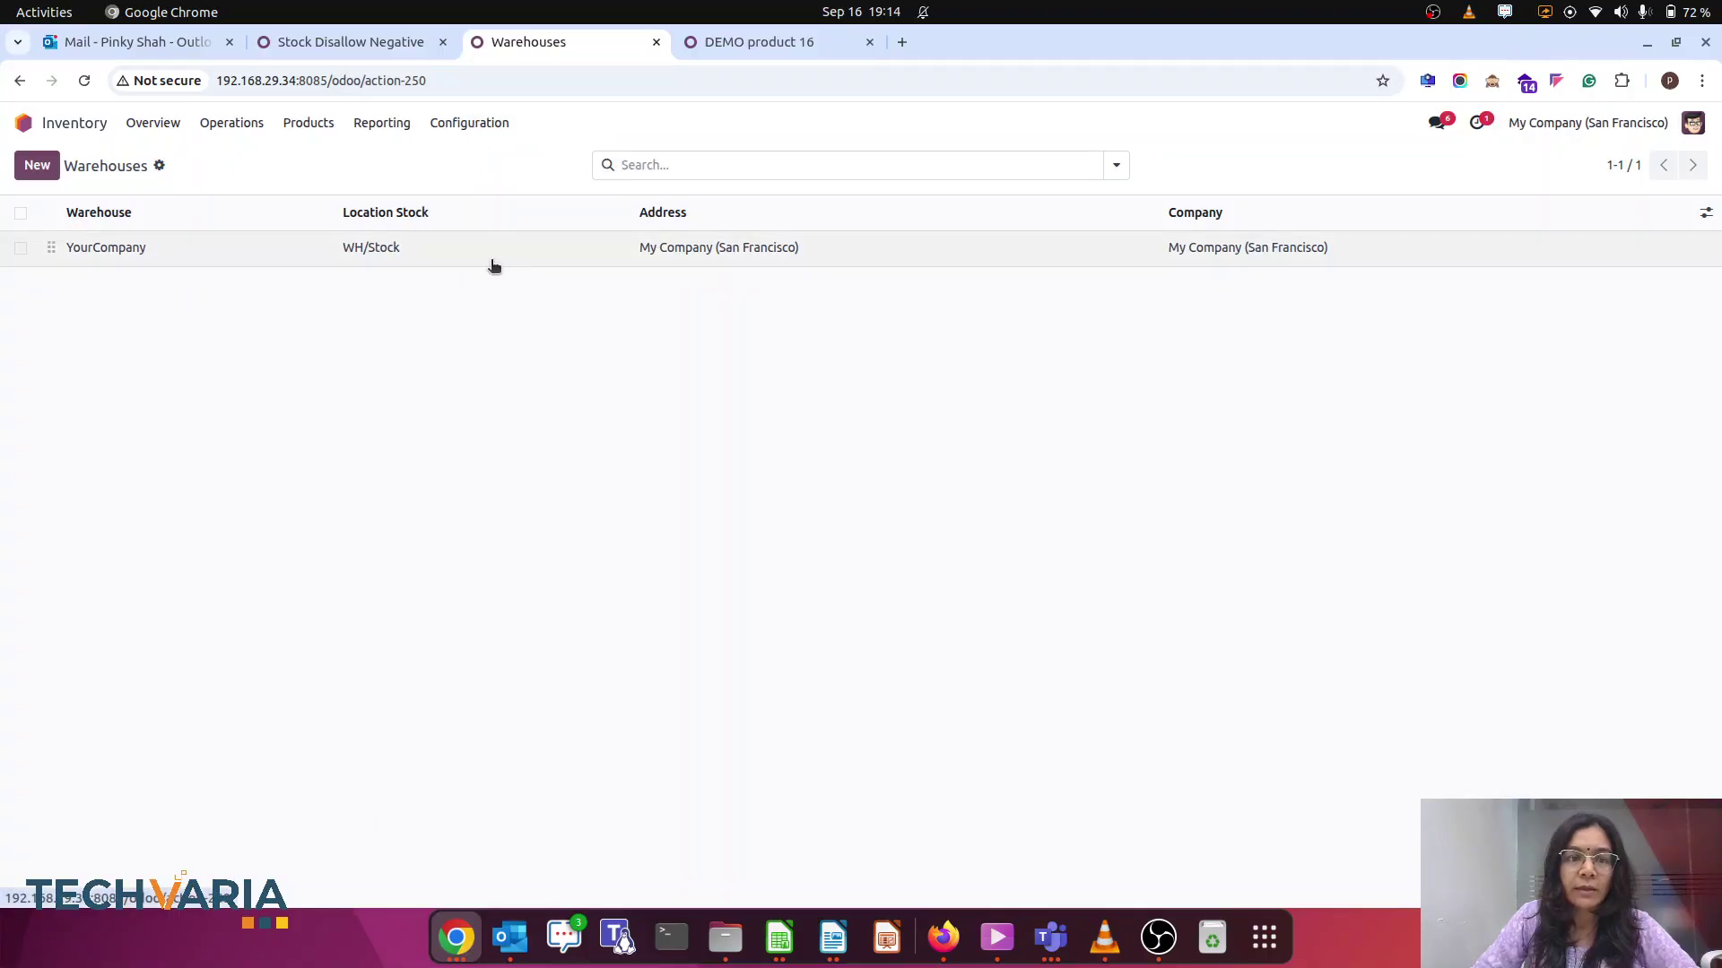
left_click(266, 252)
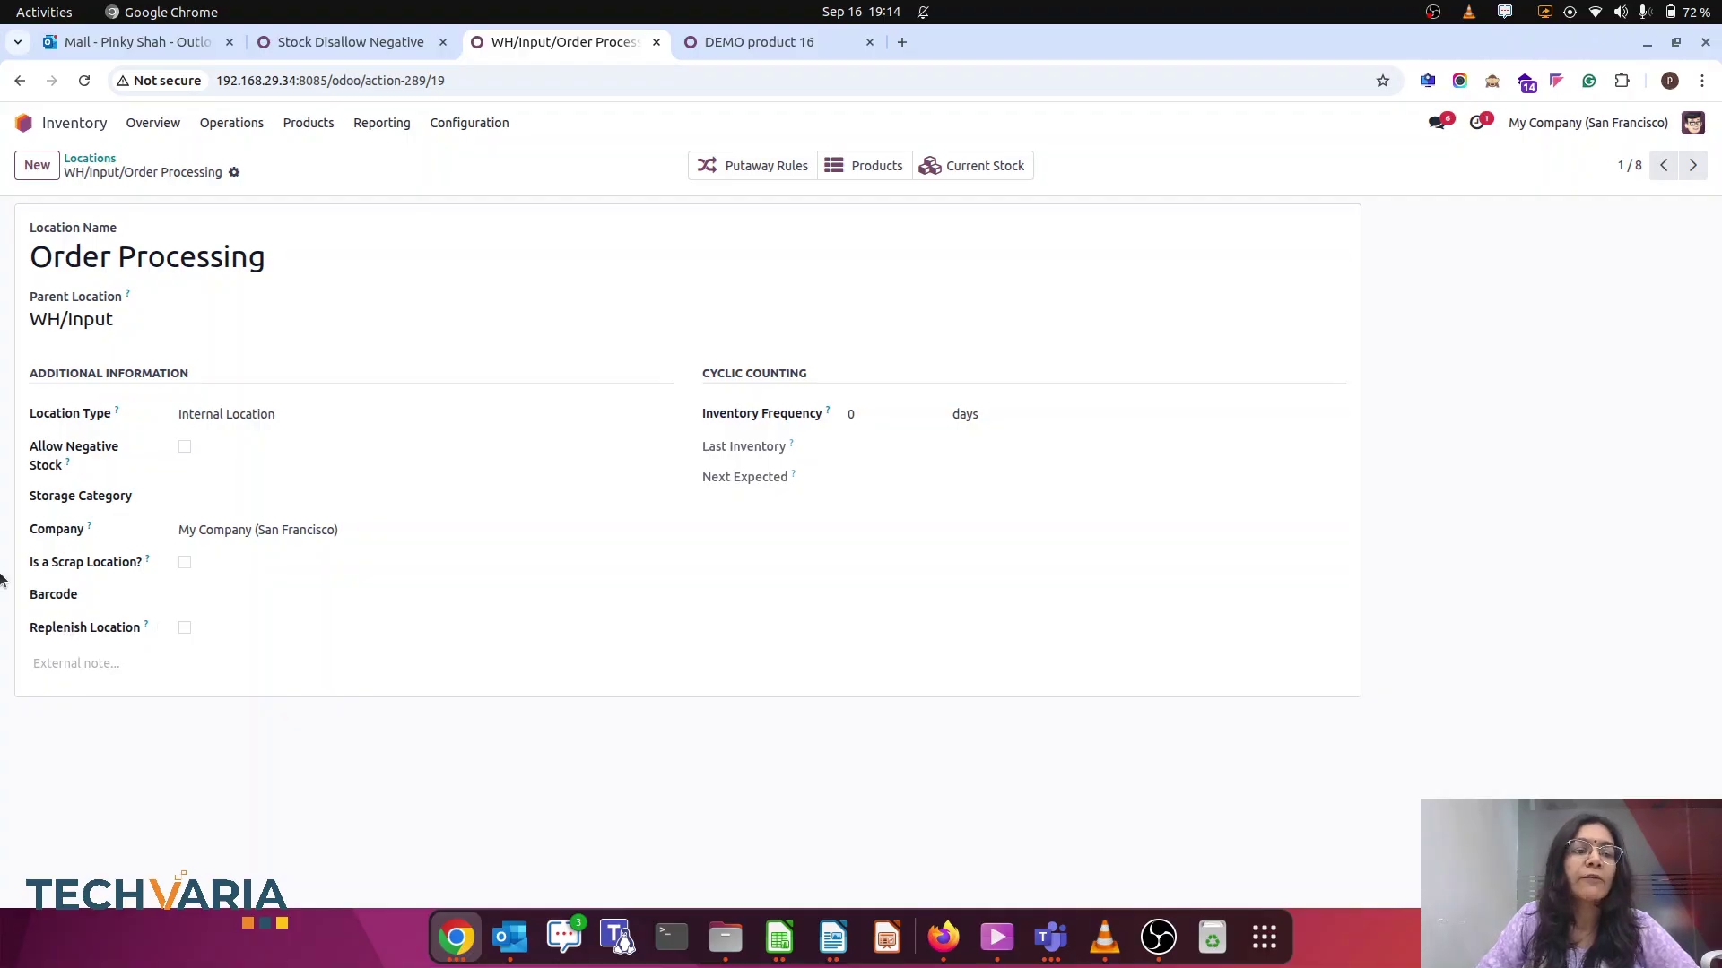
left_click(21, 122)
type("products")
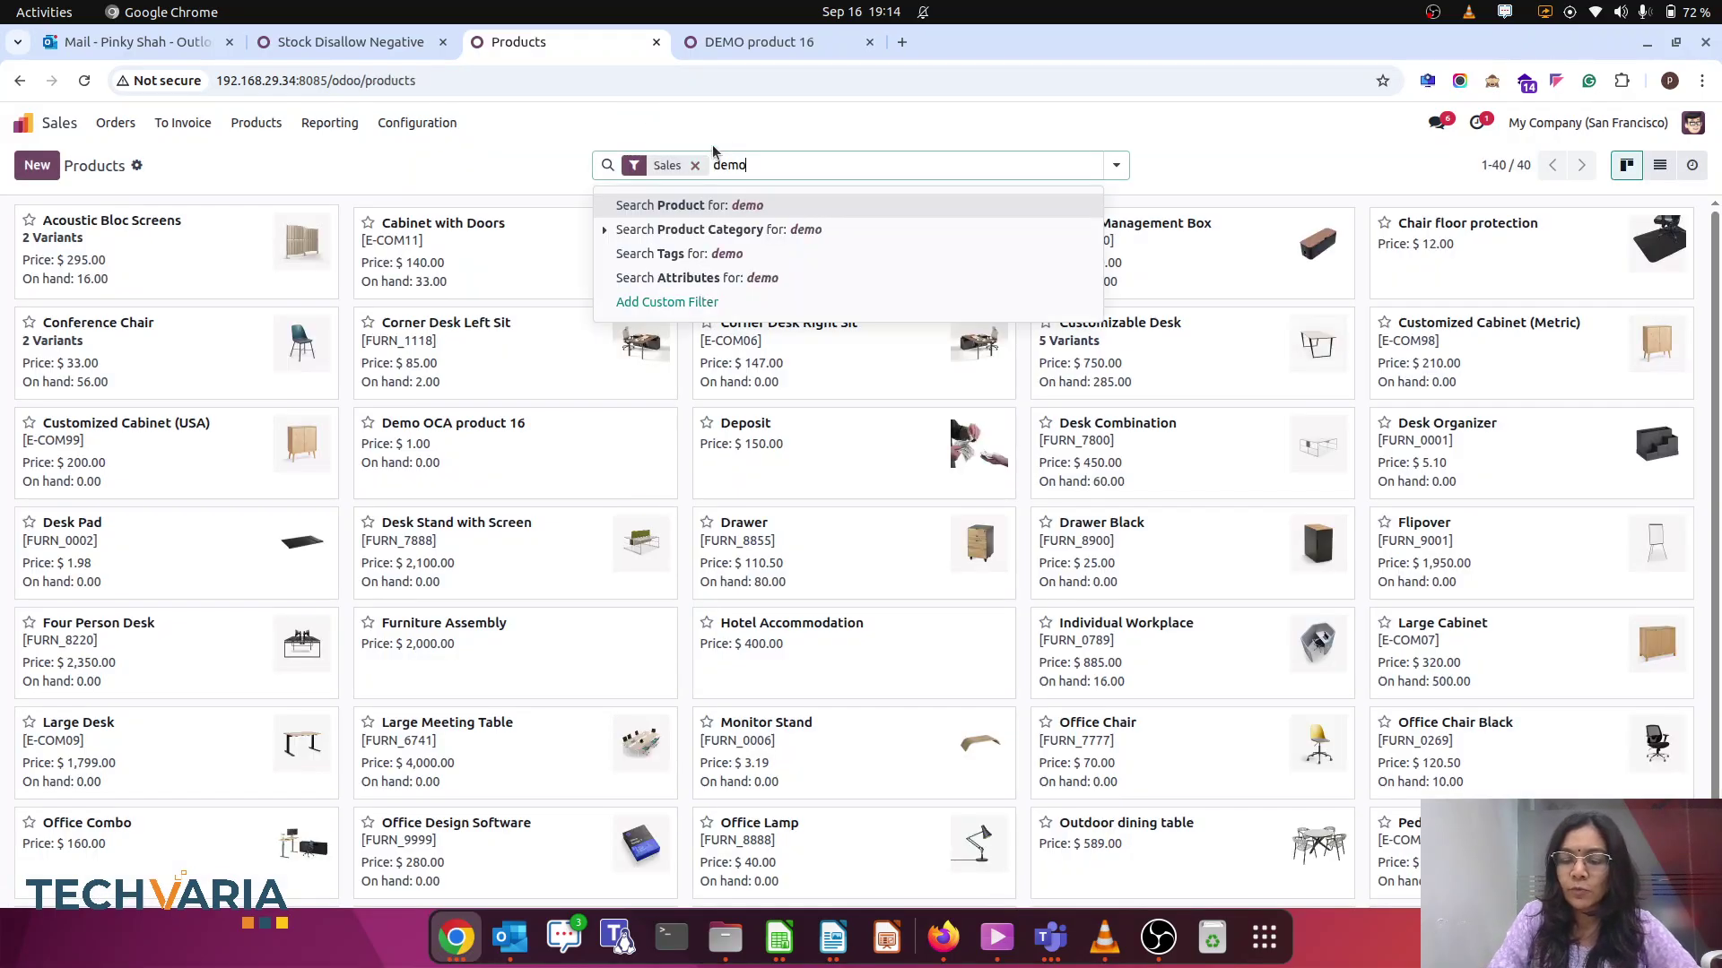
Cancel sales order S00025 and view Demo OCA product 16, negative stock not allowed
key("Return")
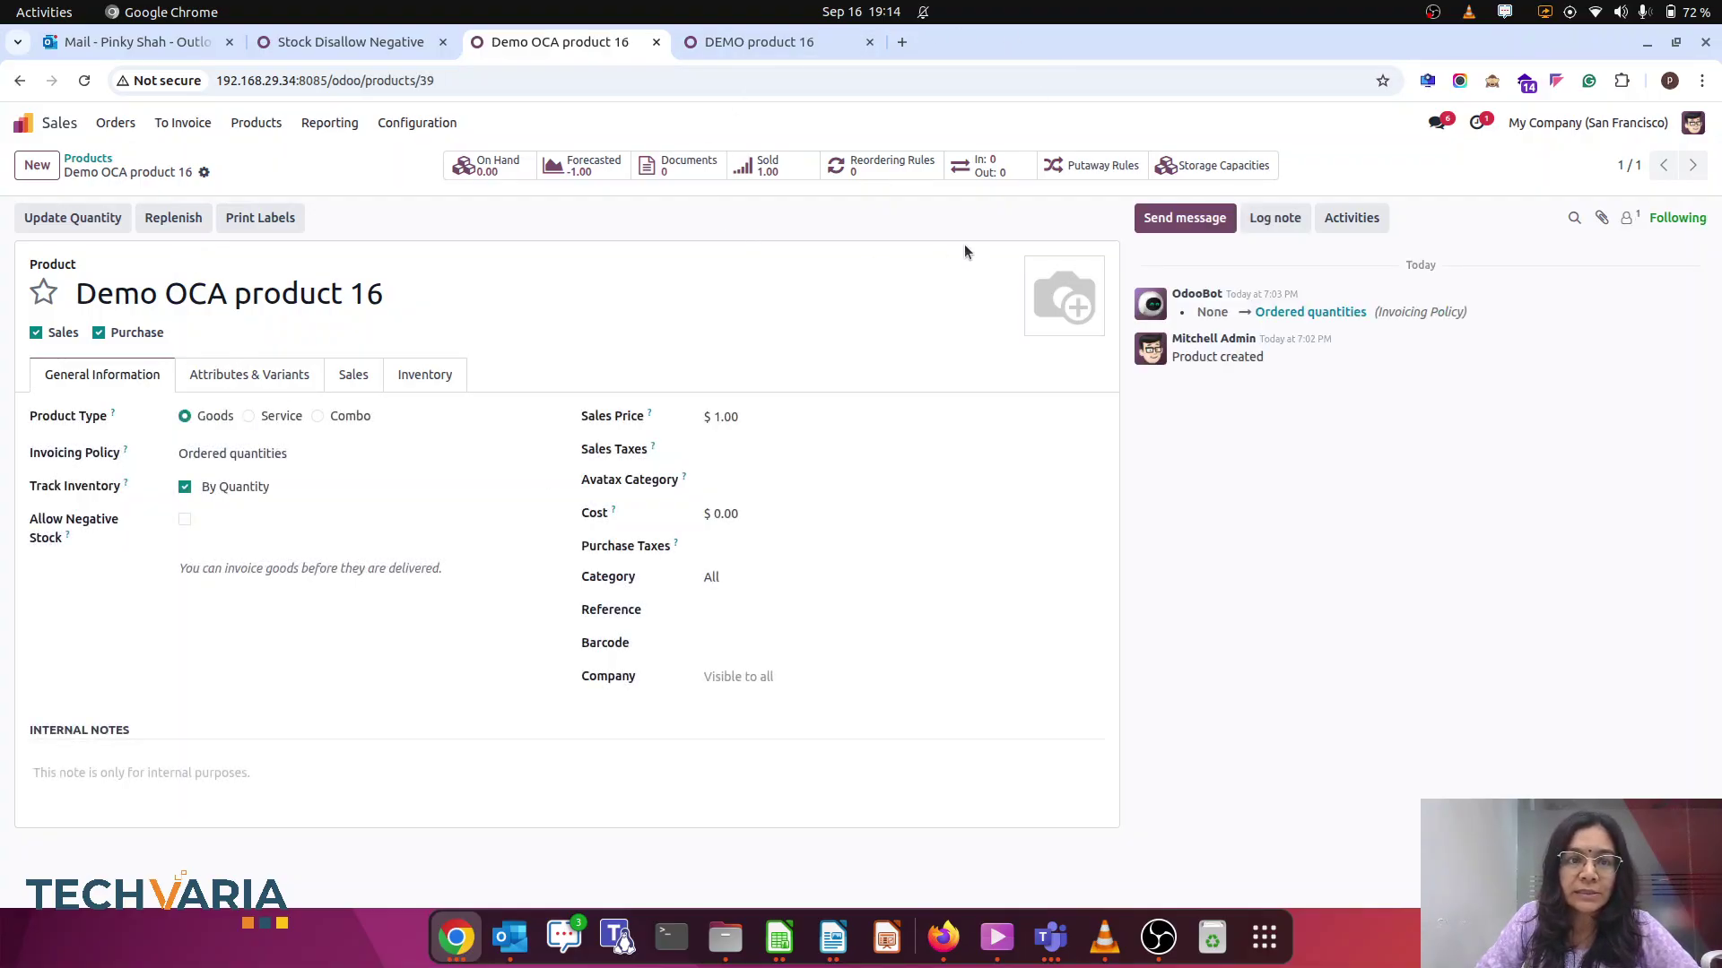
left_click(25, 124)
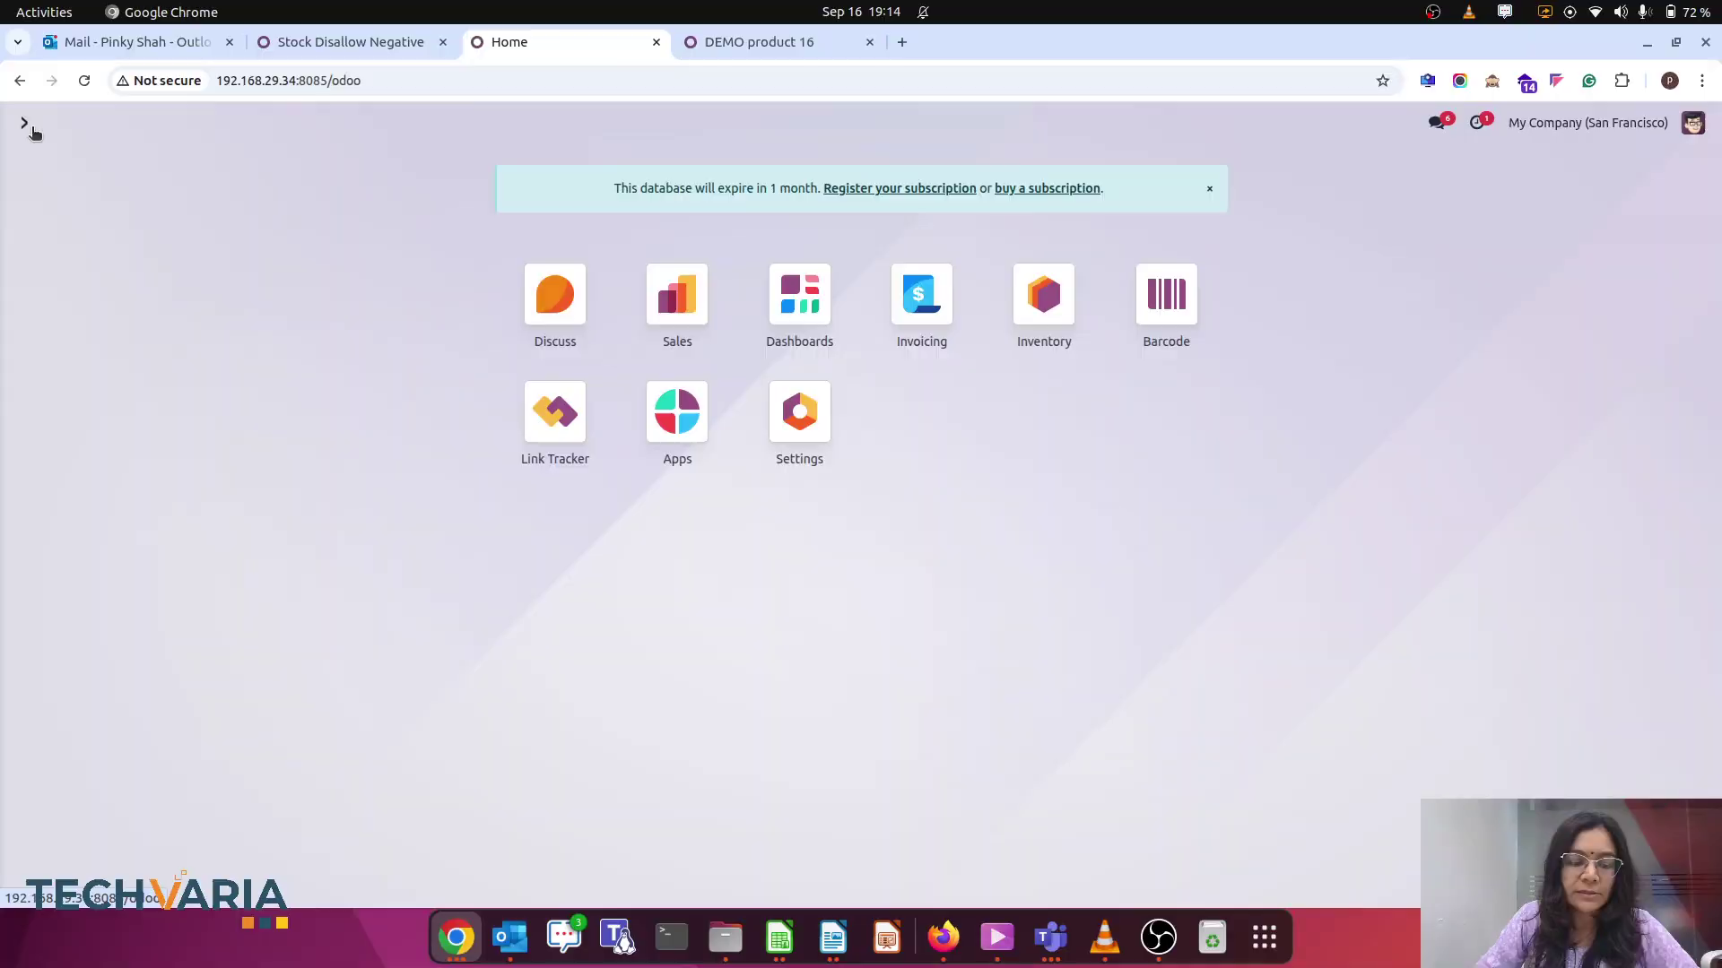
type("qu")
left_click(763, 286)
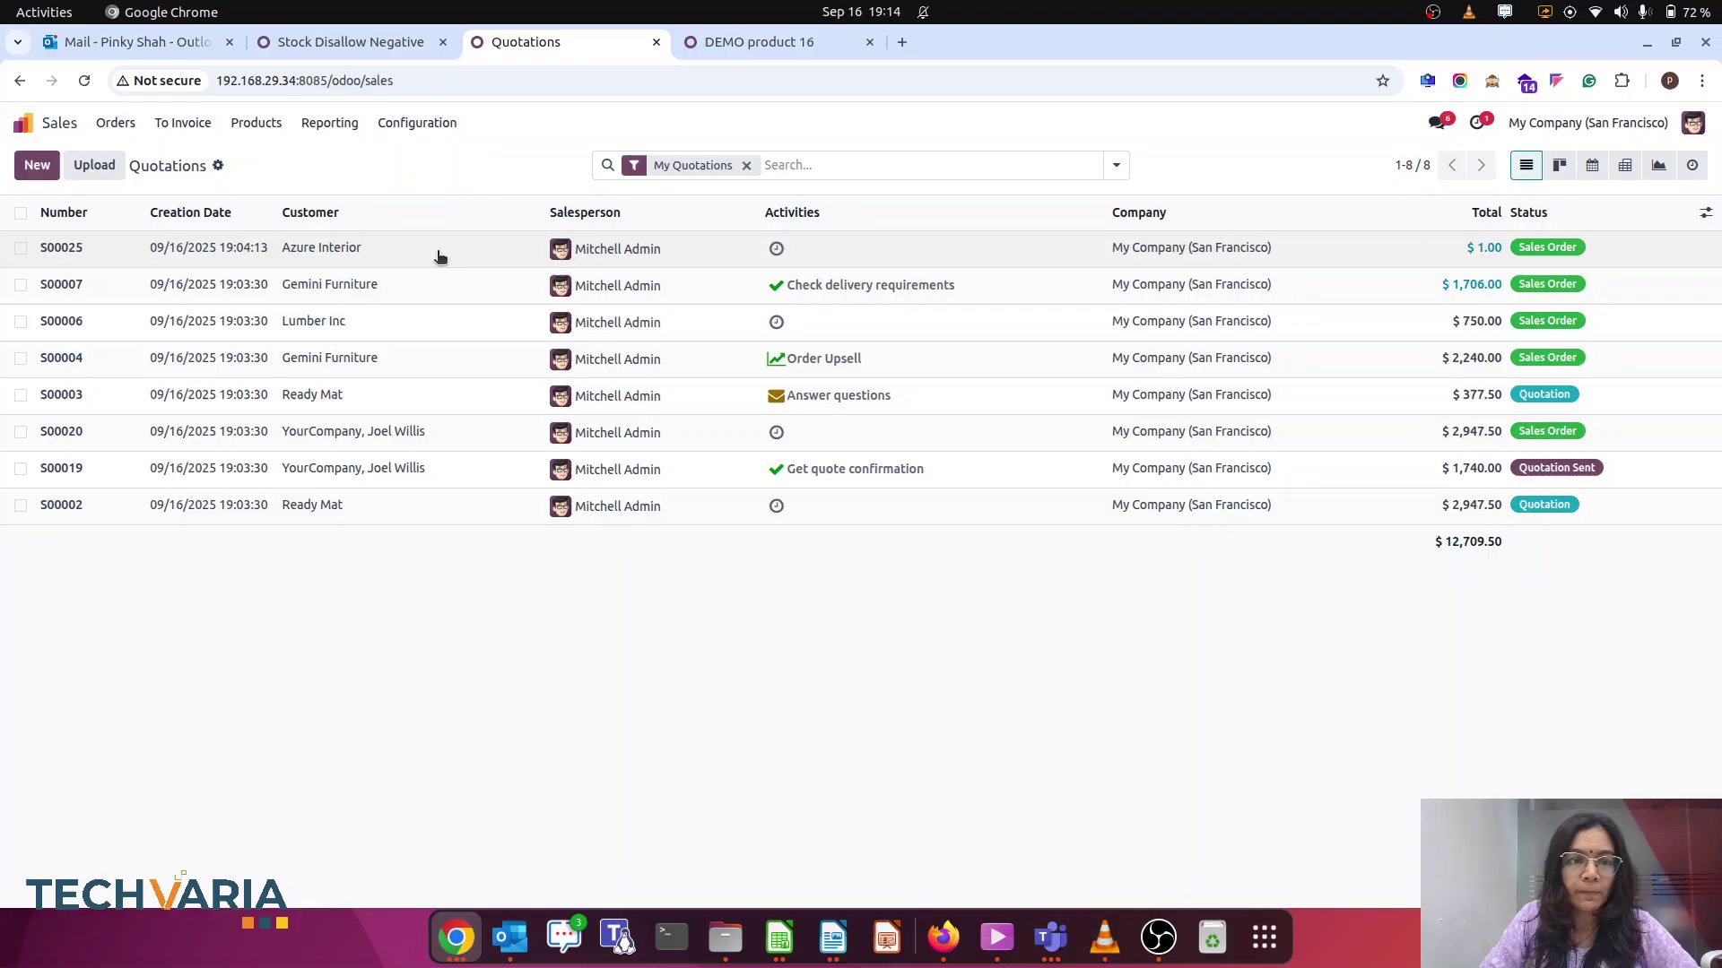
left_click(437, 257)
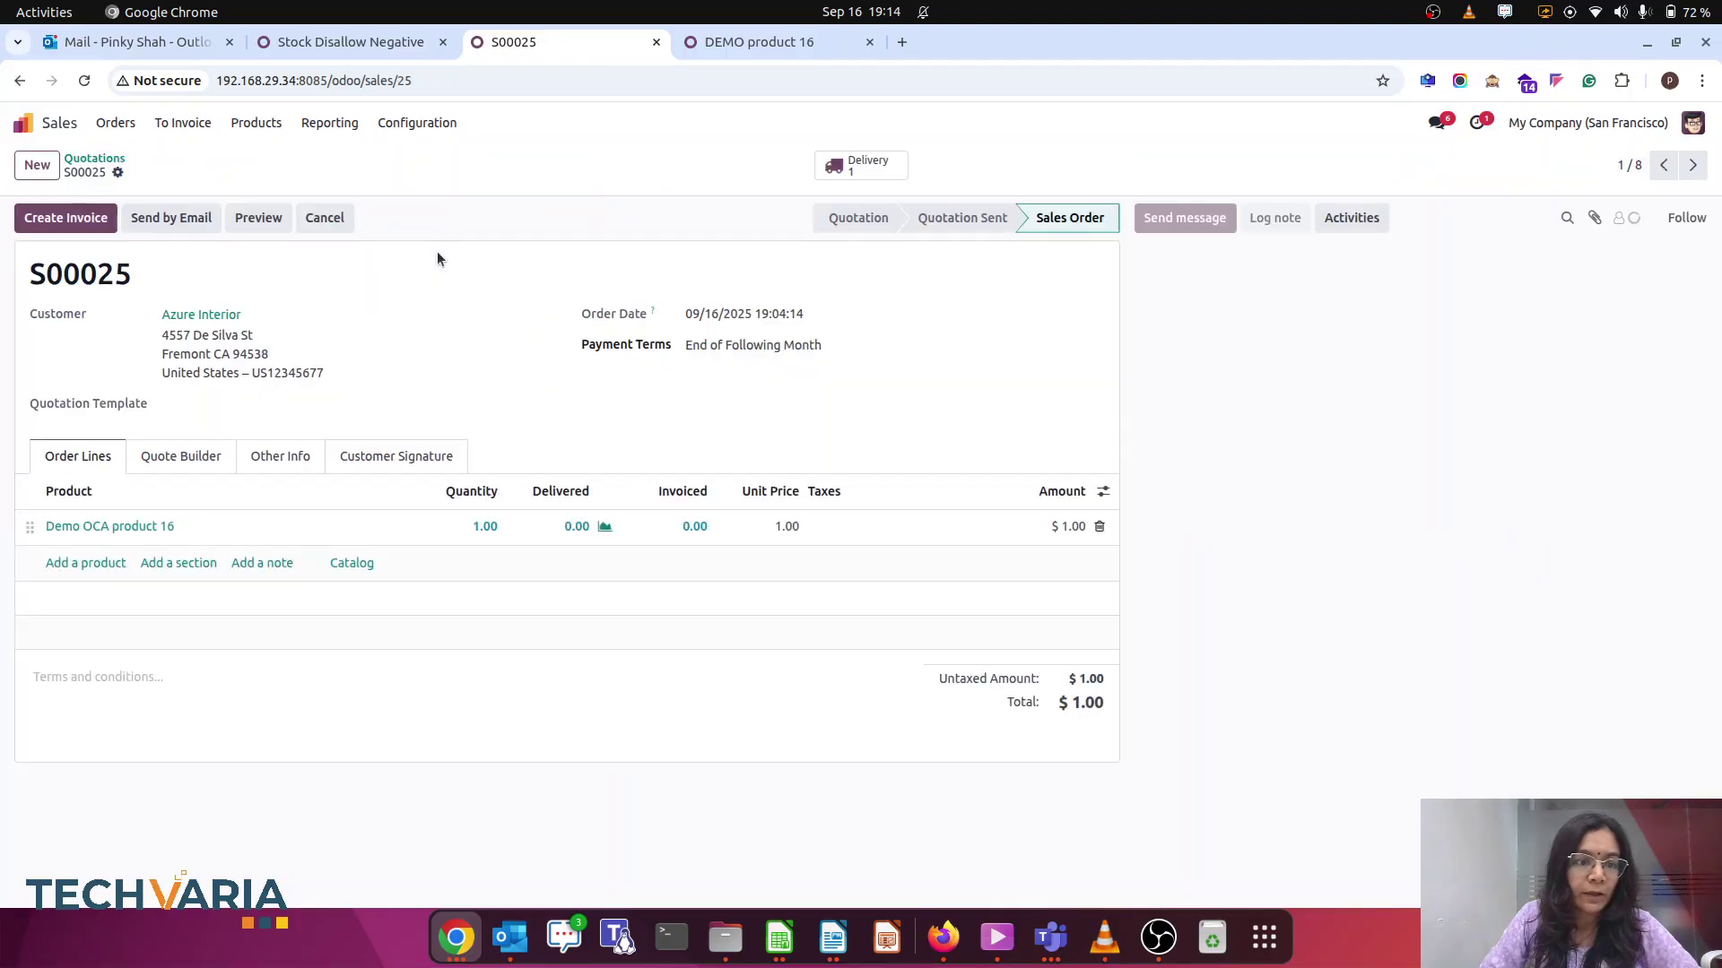
left_click(325, 219)
left_click(597, 668)
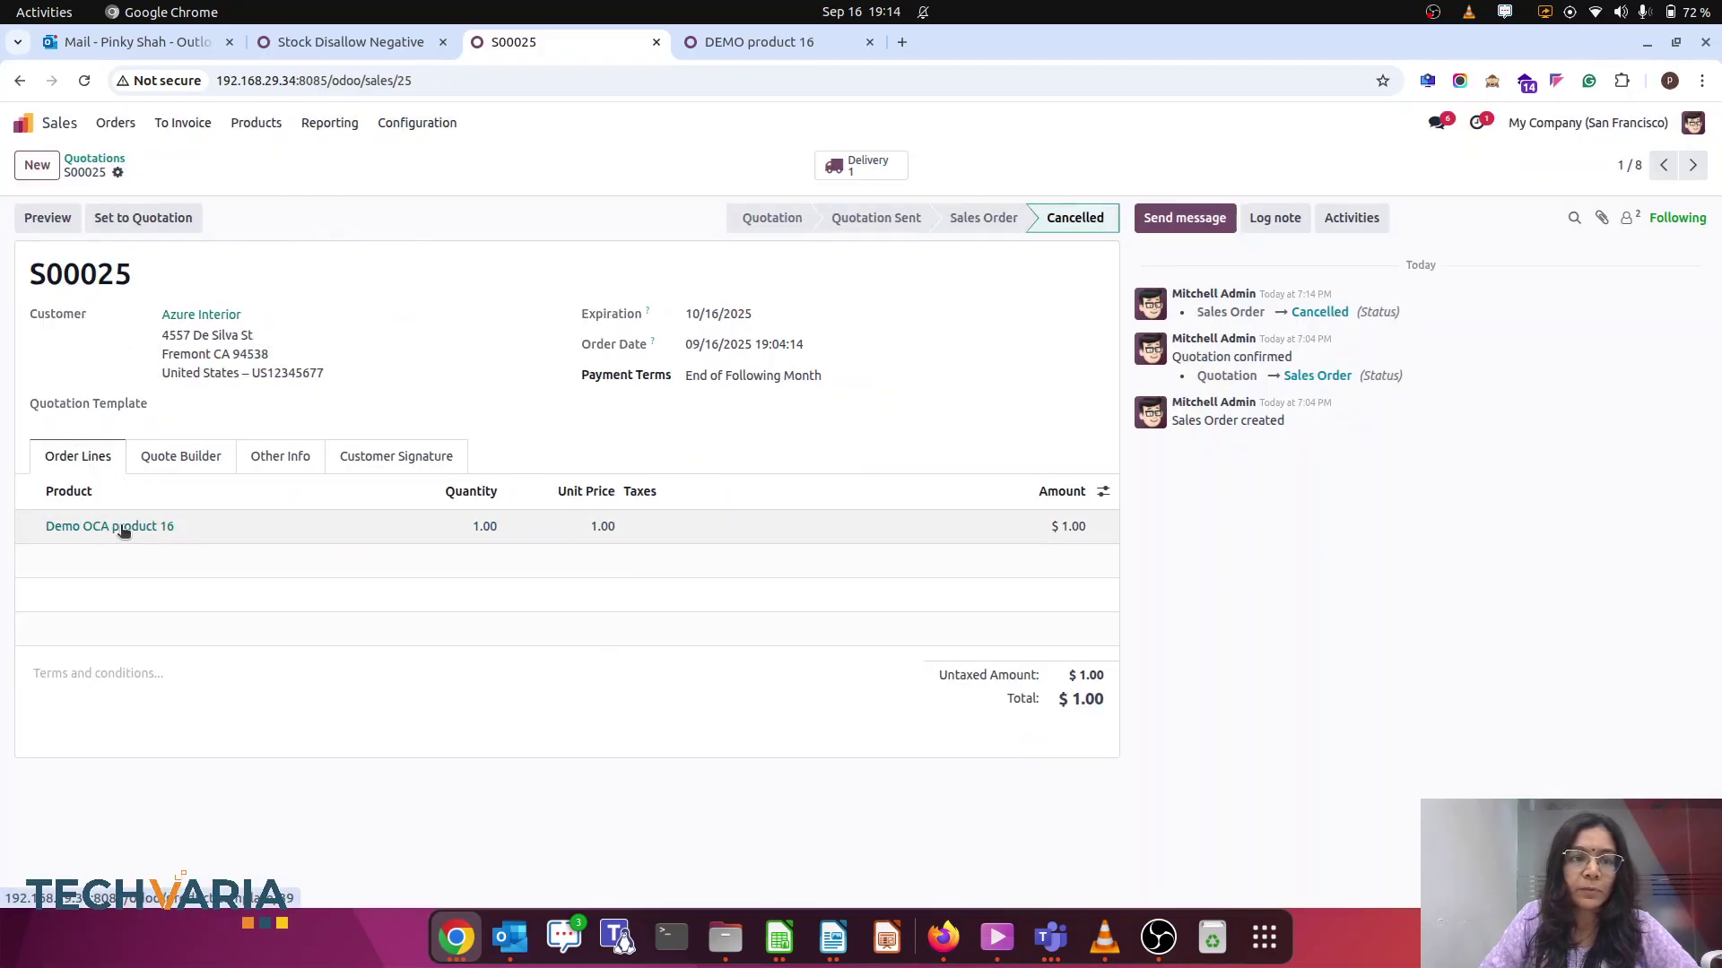
left_click(119, 527)
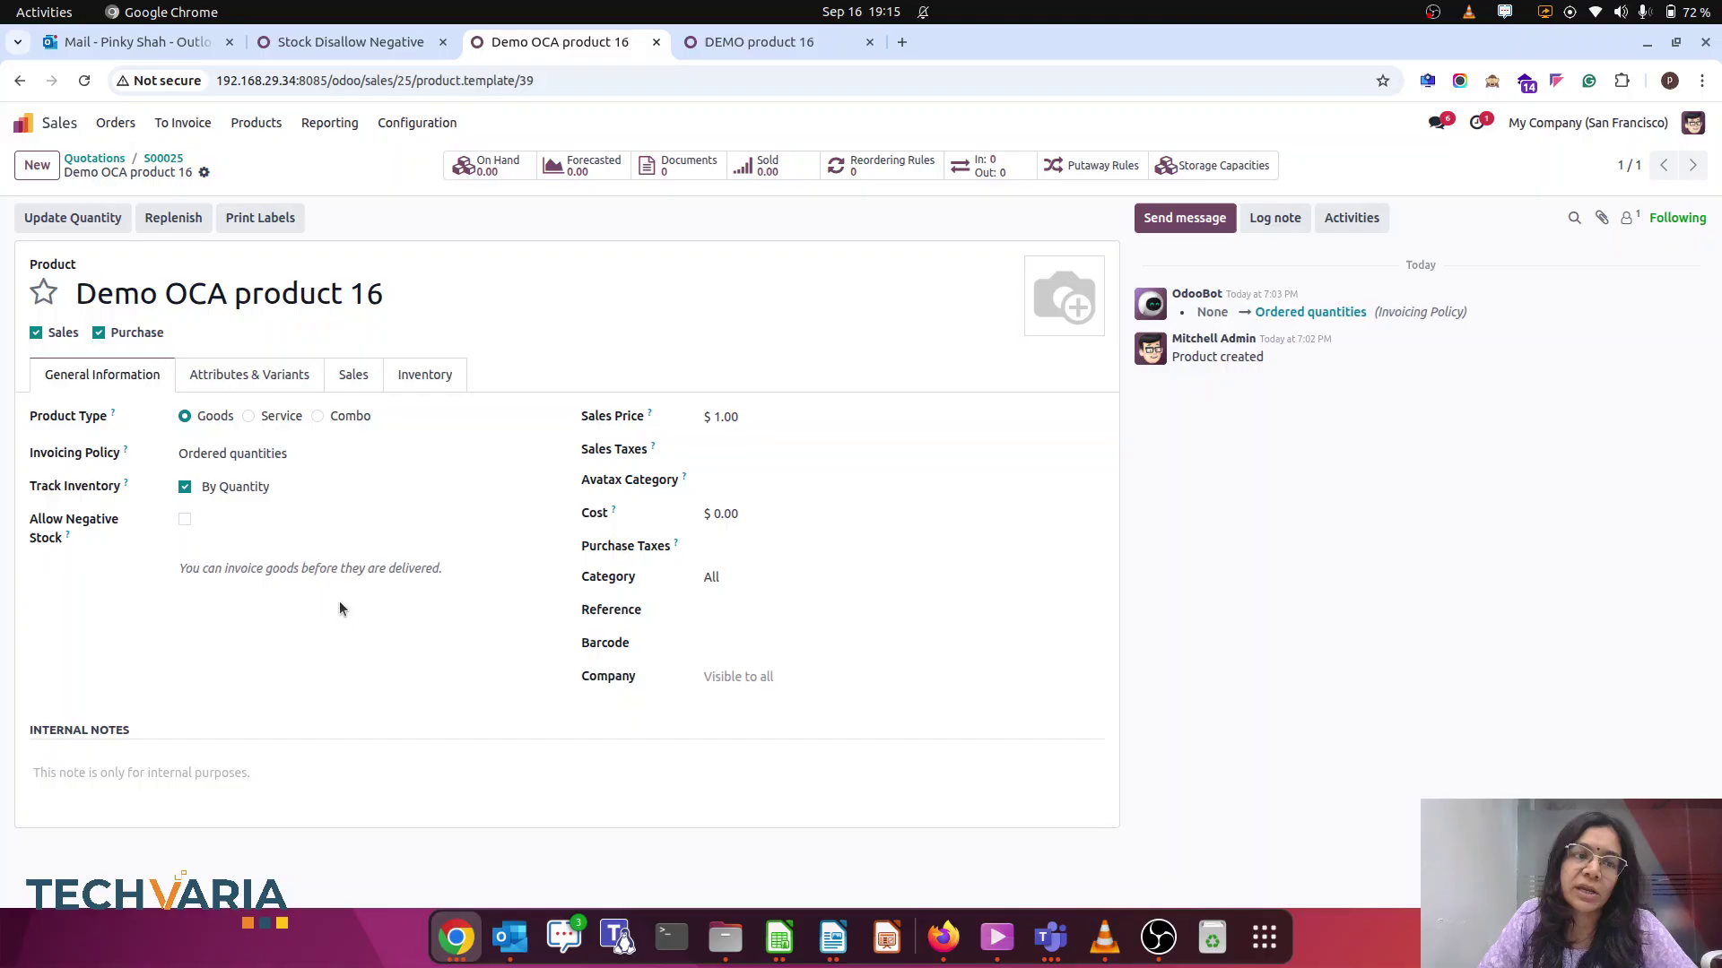
Confirm a sales order for Deco Addict with 2 units of Demo OCA product 16
left_click(20, 124)
type("sa")
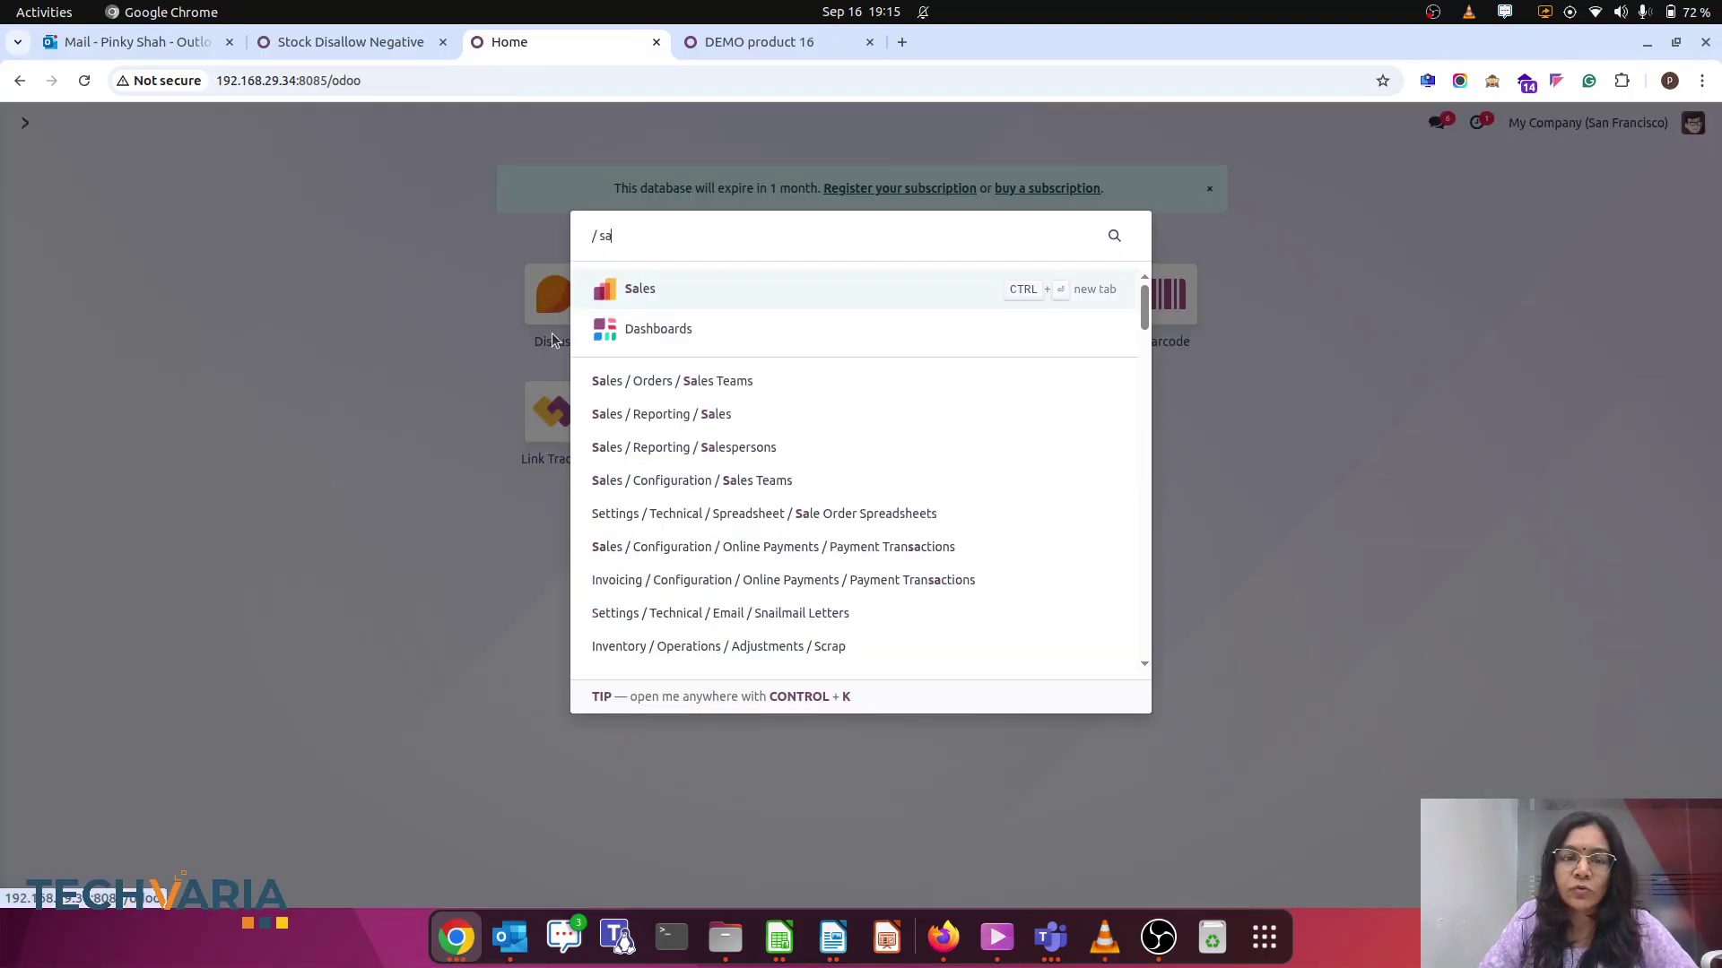
left_click(652, 293)
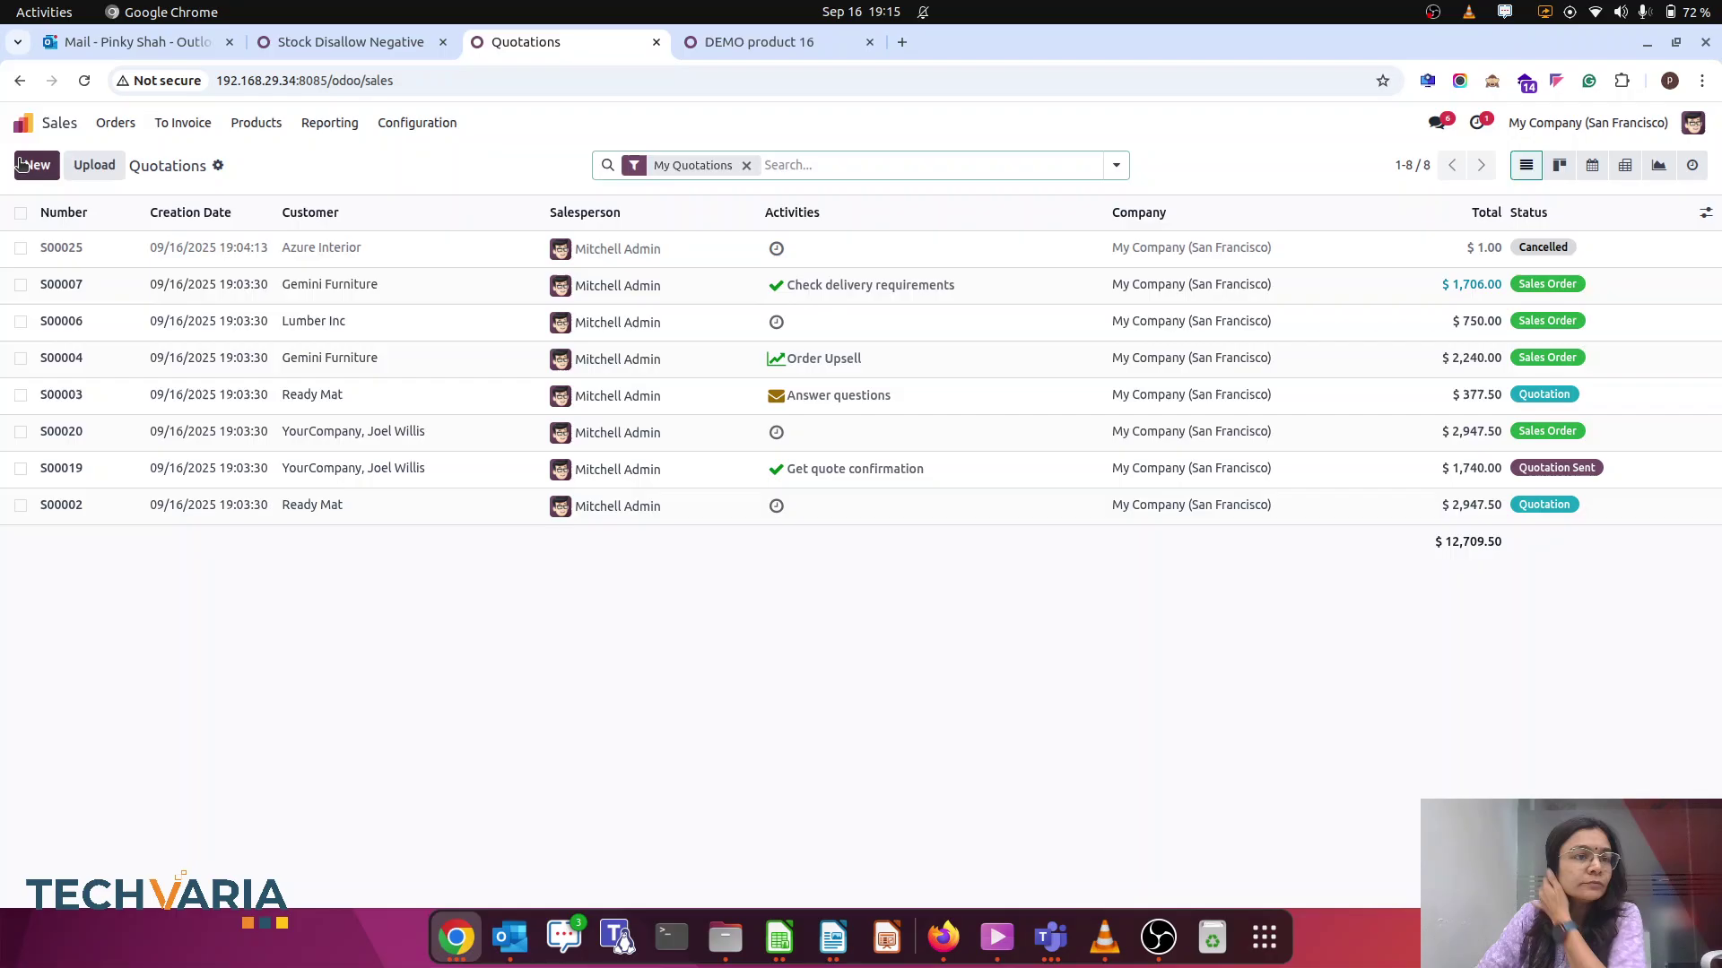
left_click(23, 165)
left_click(223, 314)
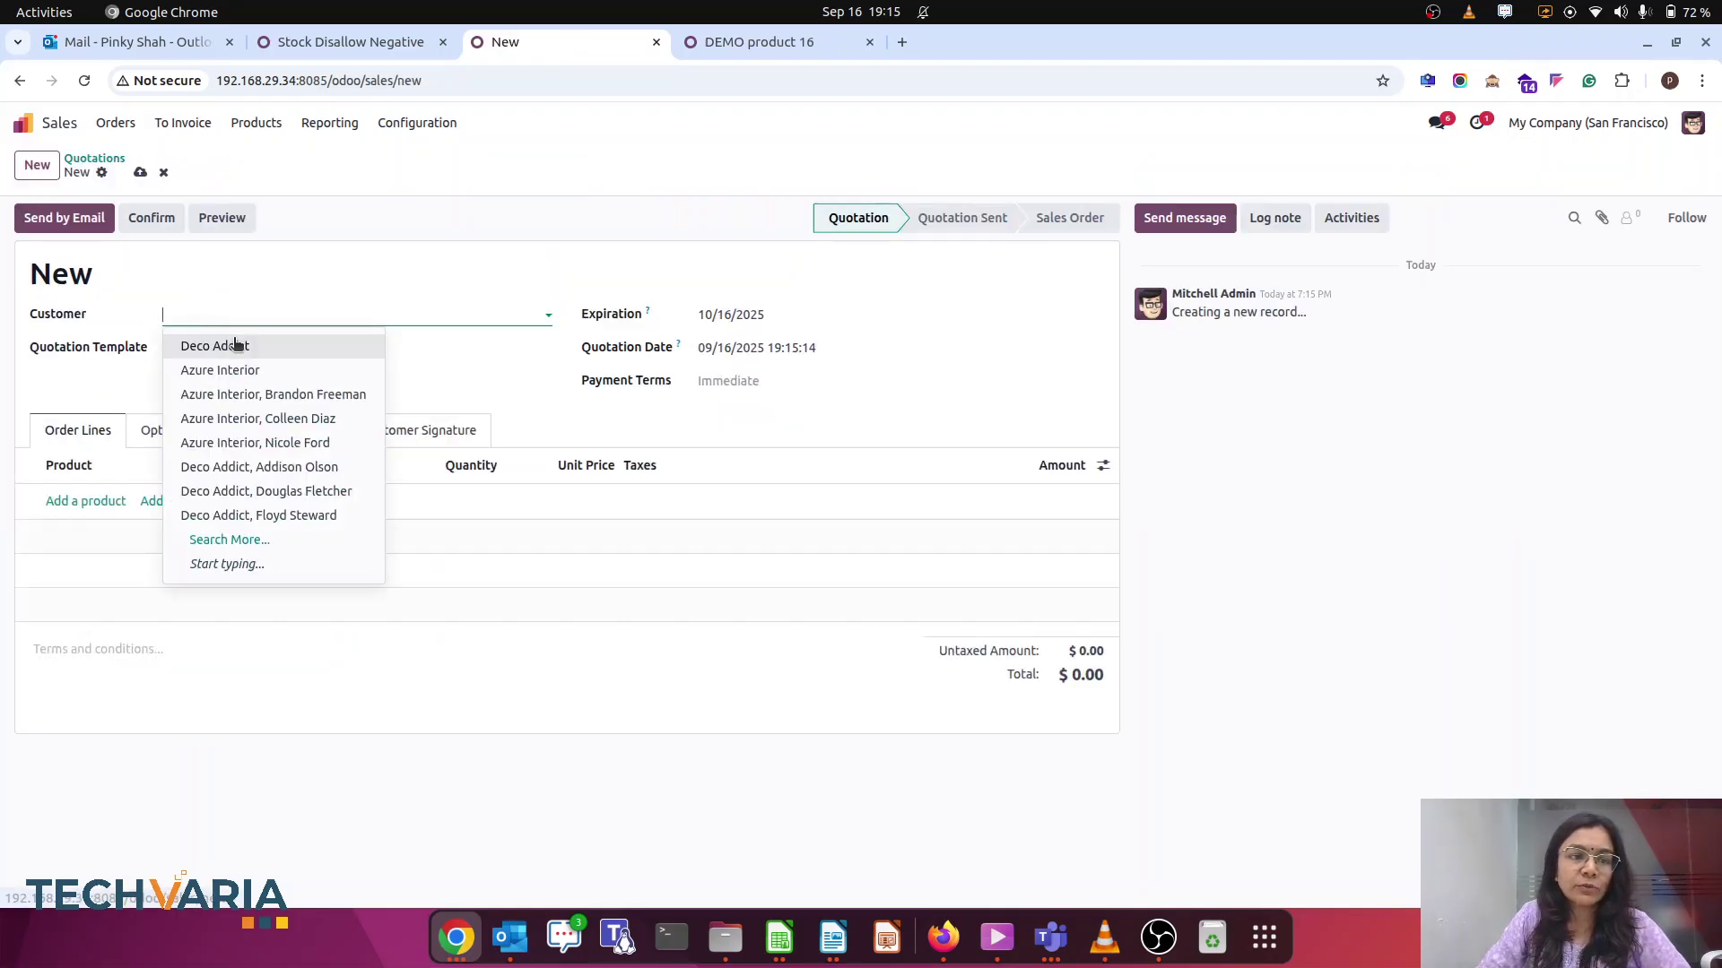
left_click(234, 345)
left_click(67, 528)
type("de")
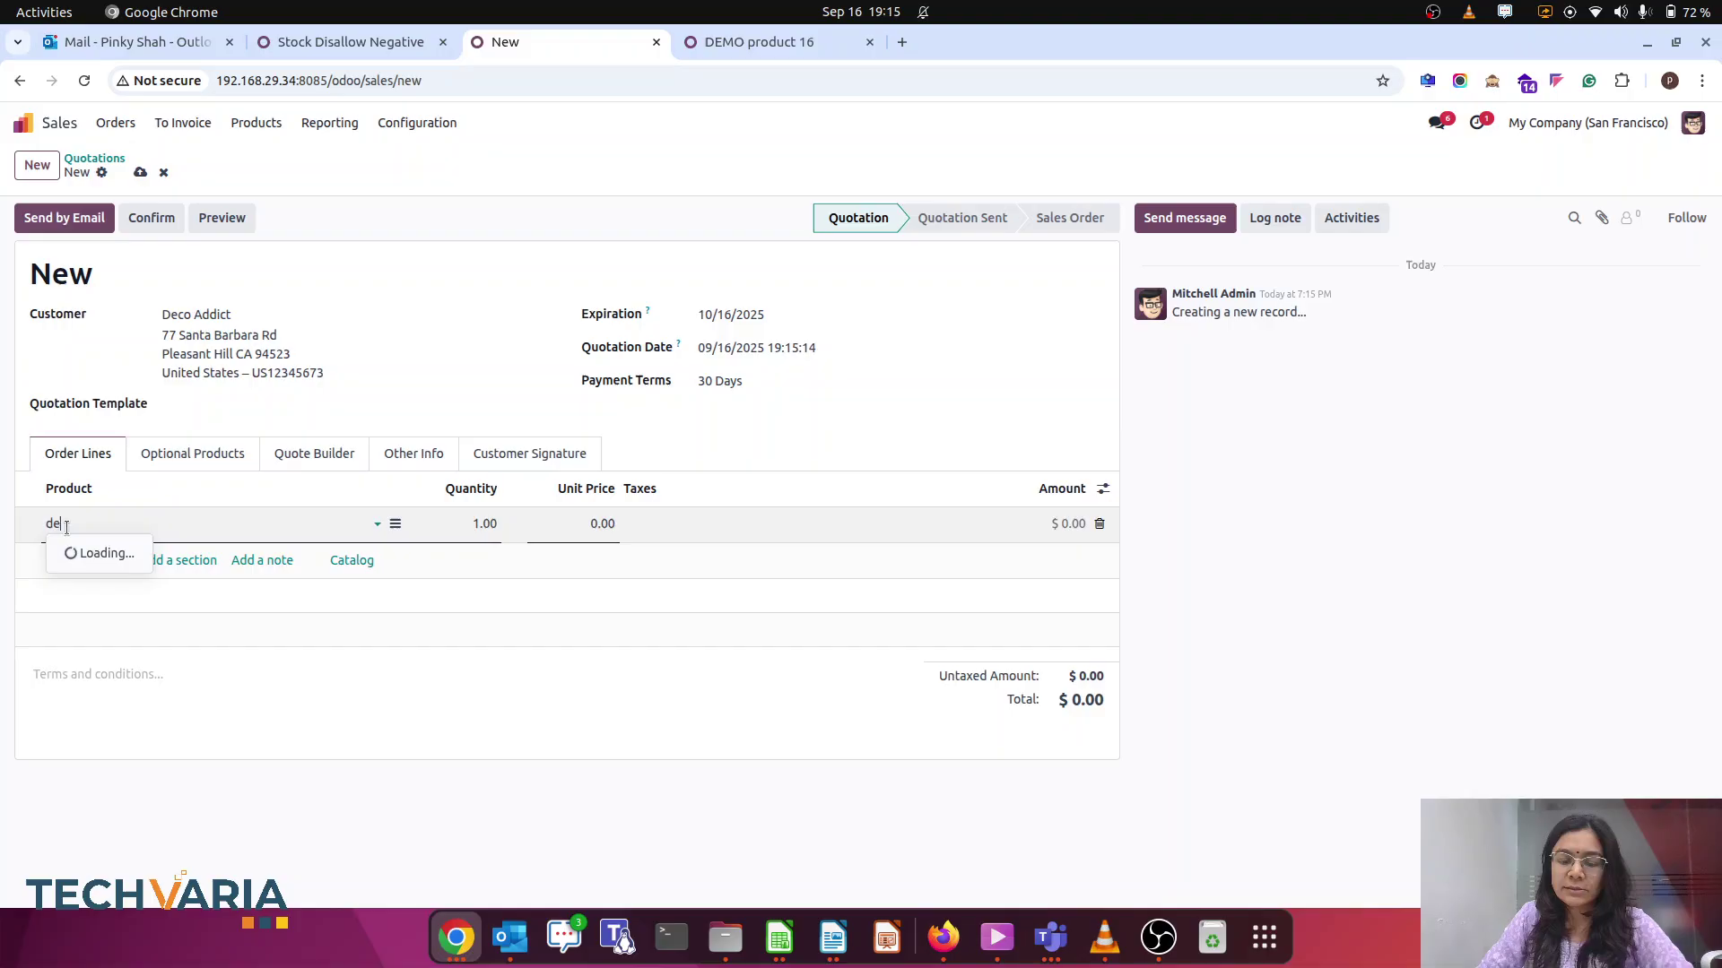
type("mo")
key("Return")
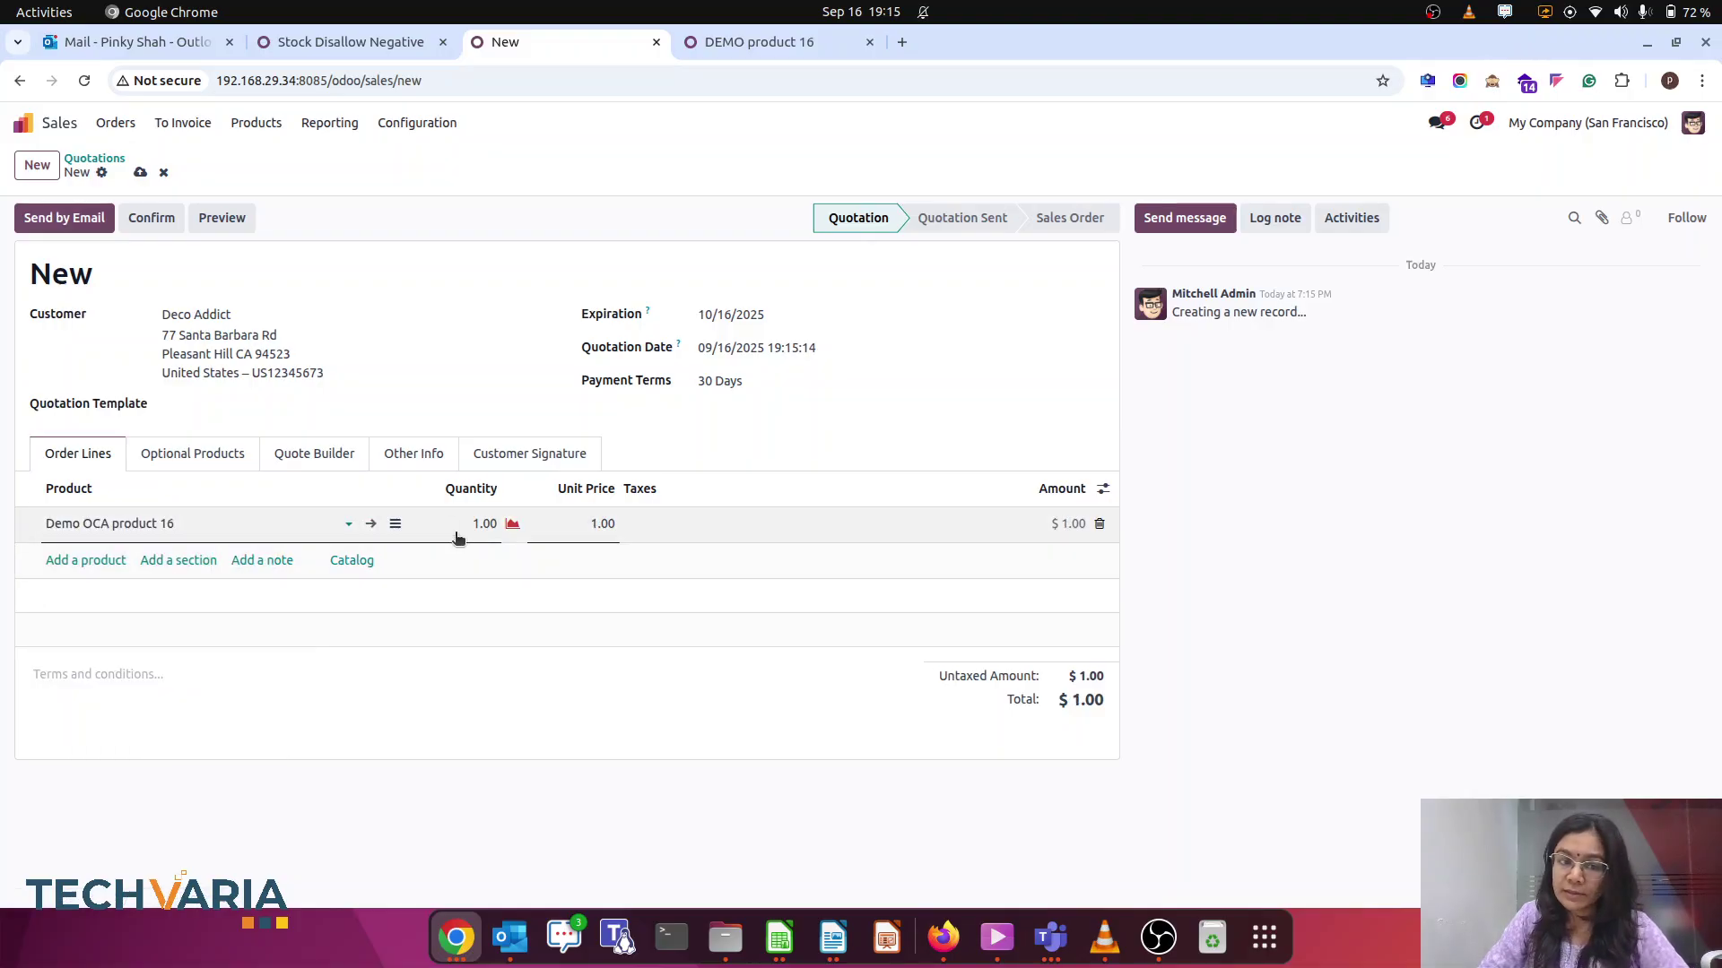
left_click(457, 533)
type("2")
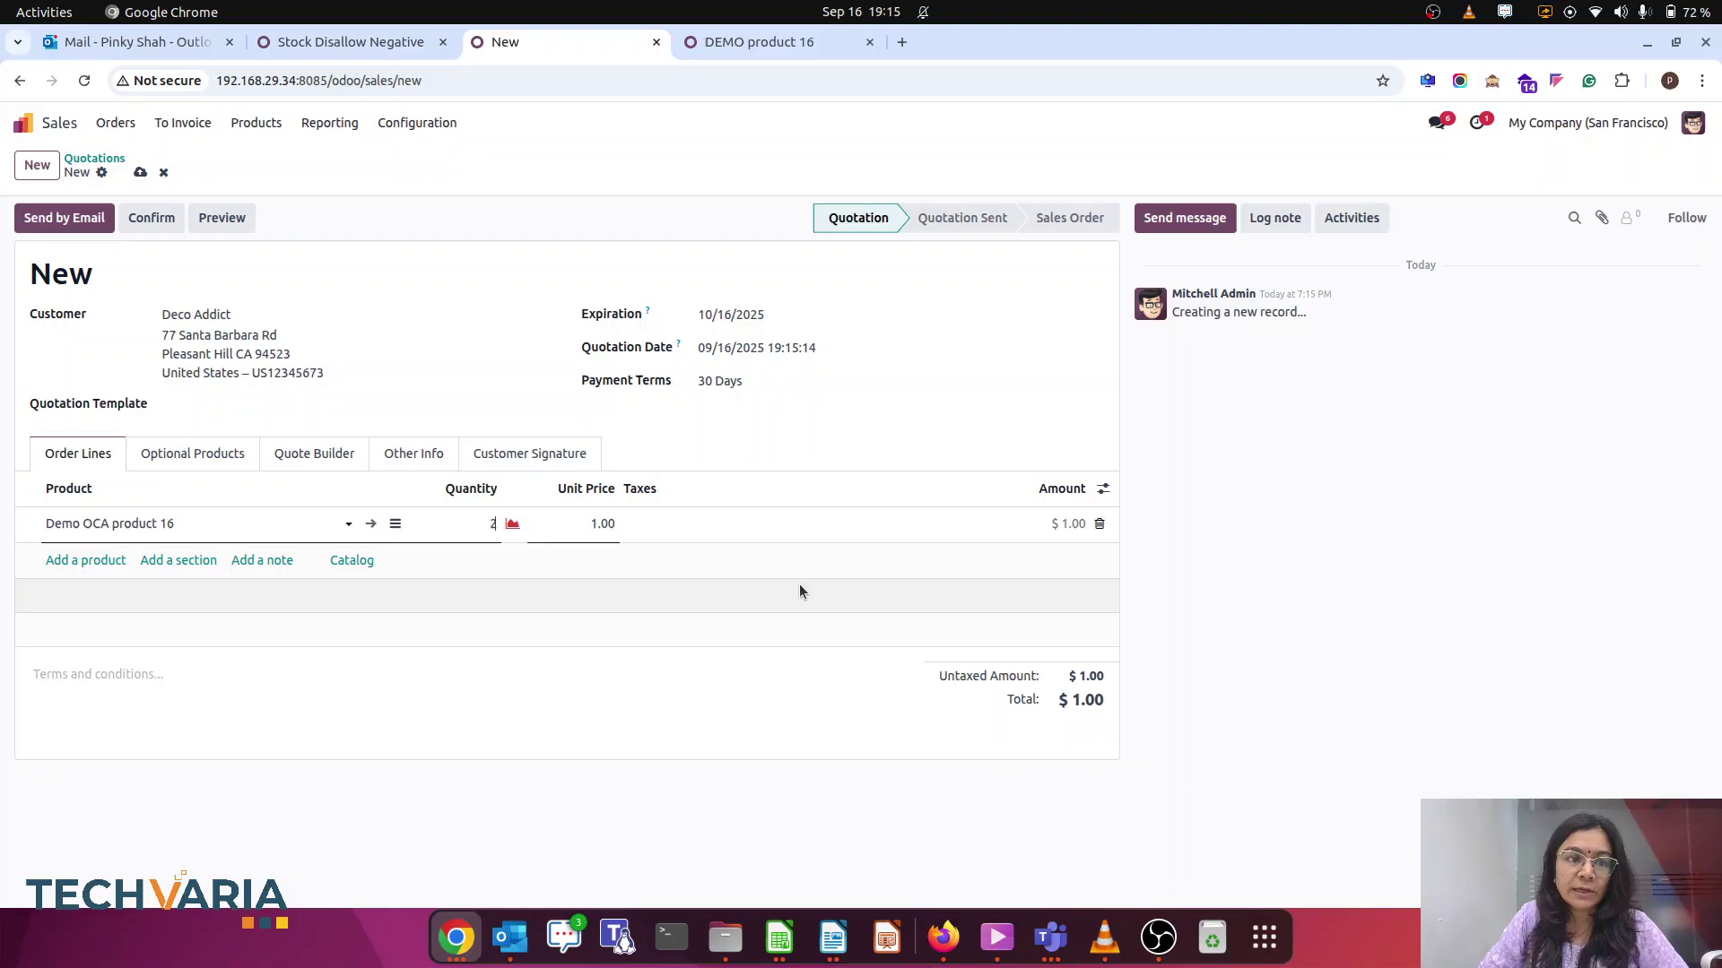
left_click(164, 223)
Attempt delivering 2 units without SMS; validation is blocked by the negative-stock error
left_click(864, 170)
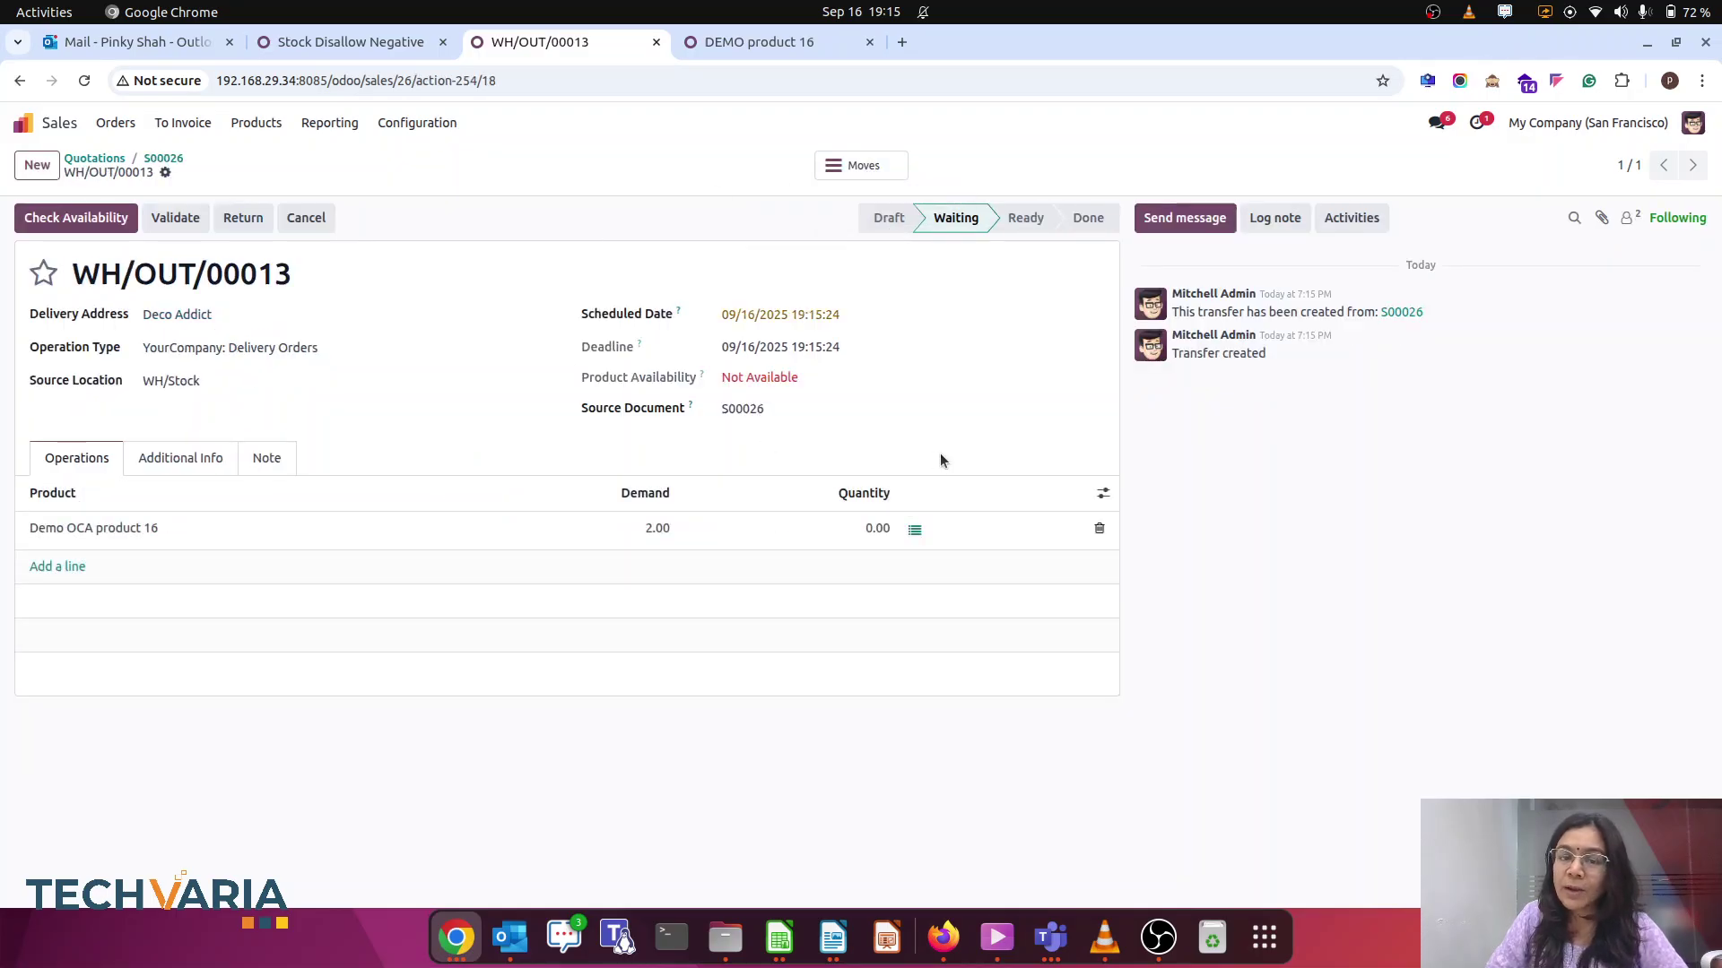
left_click(840, 522)
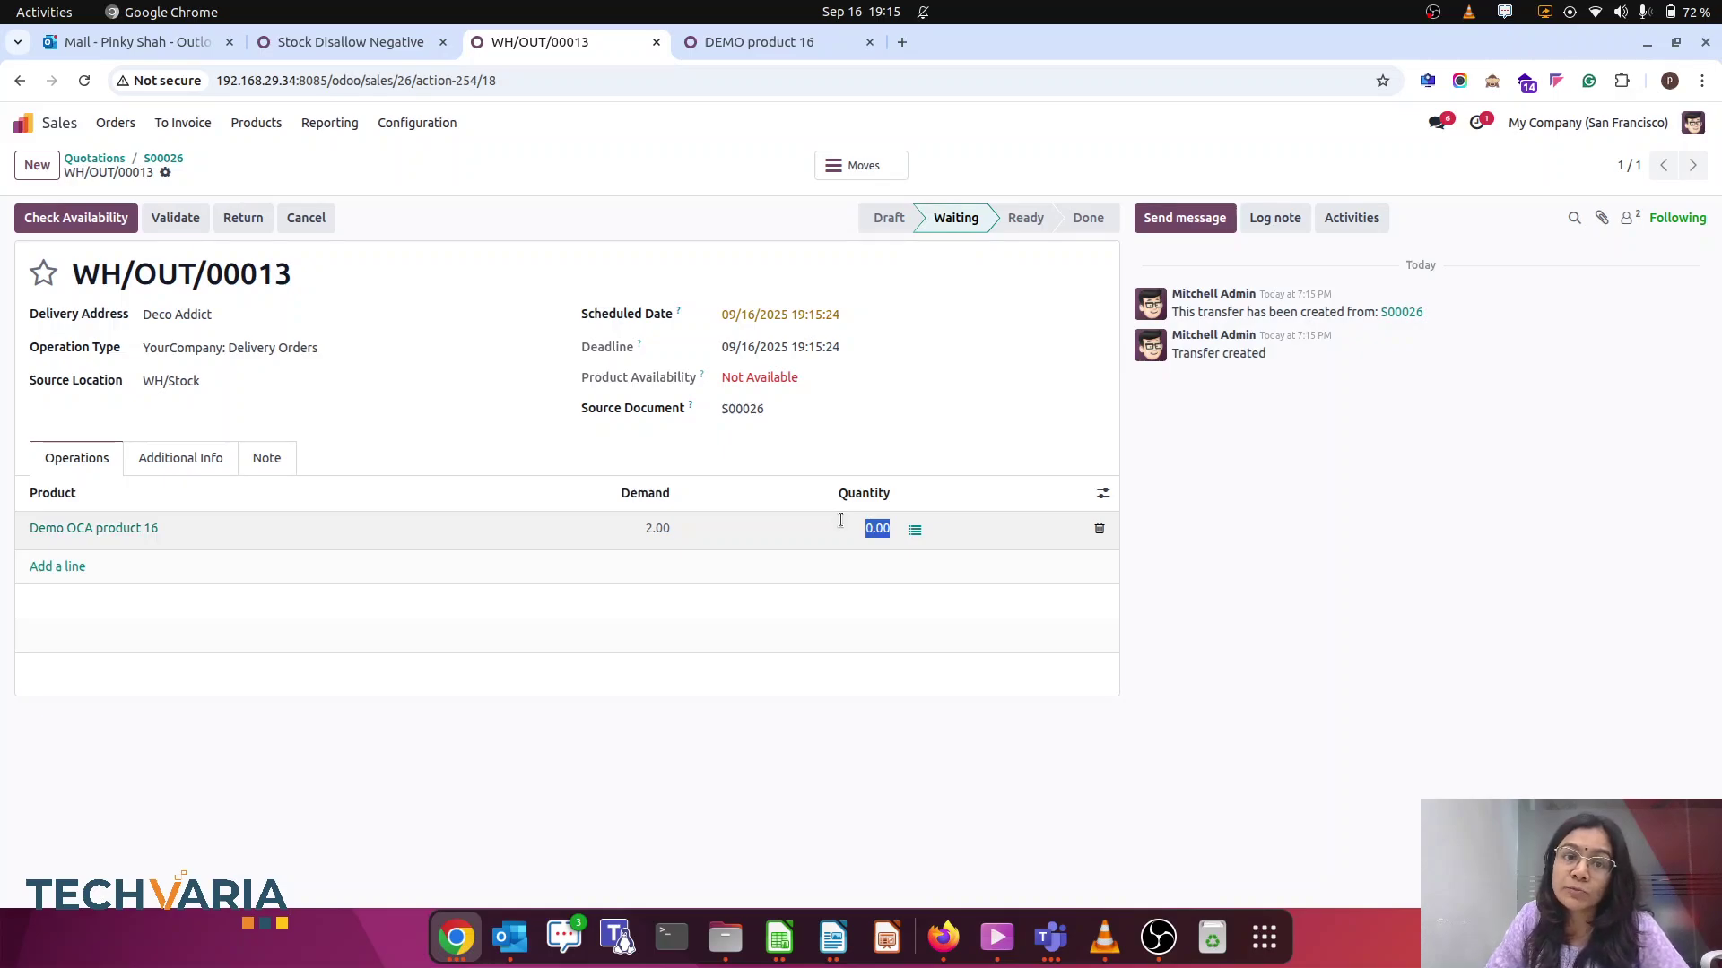
type("2")
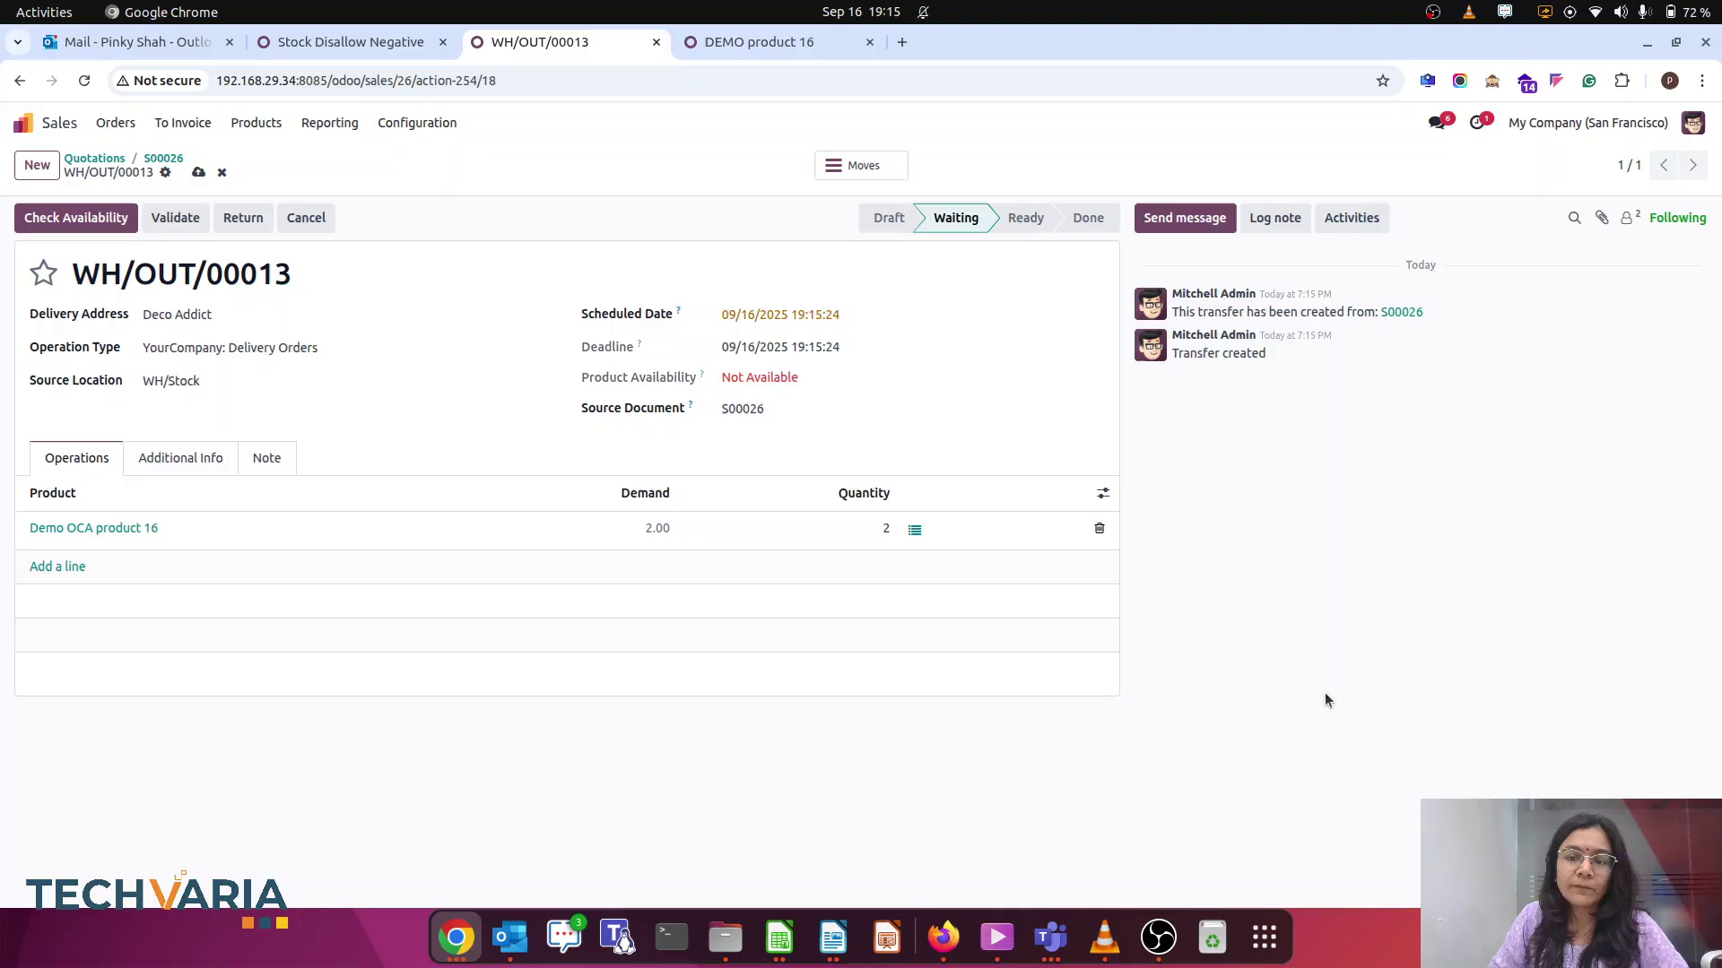
left_click(50, 221)
left_click(50, 218)
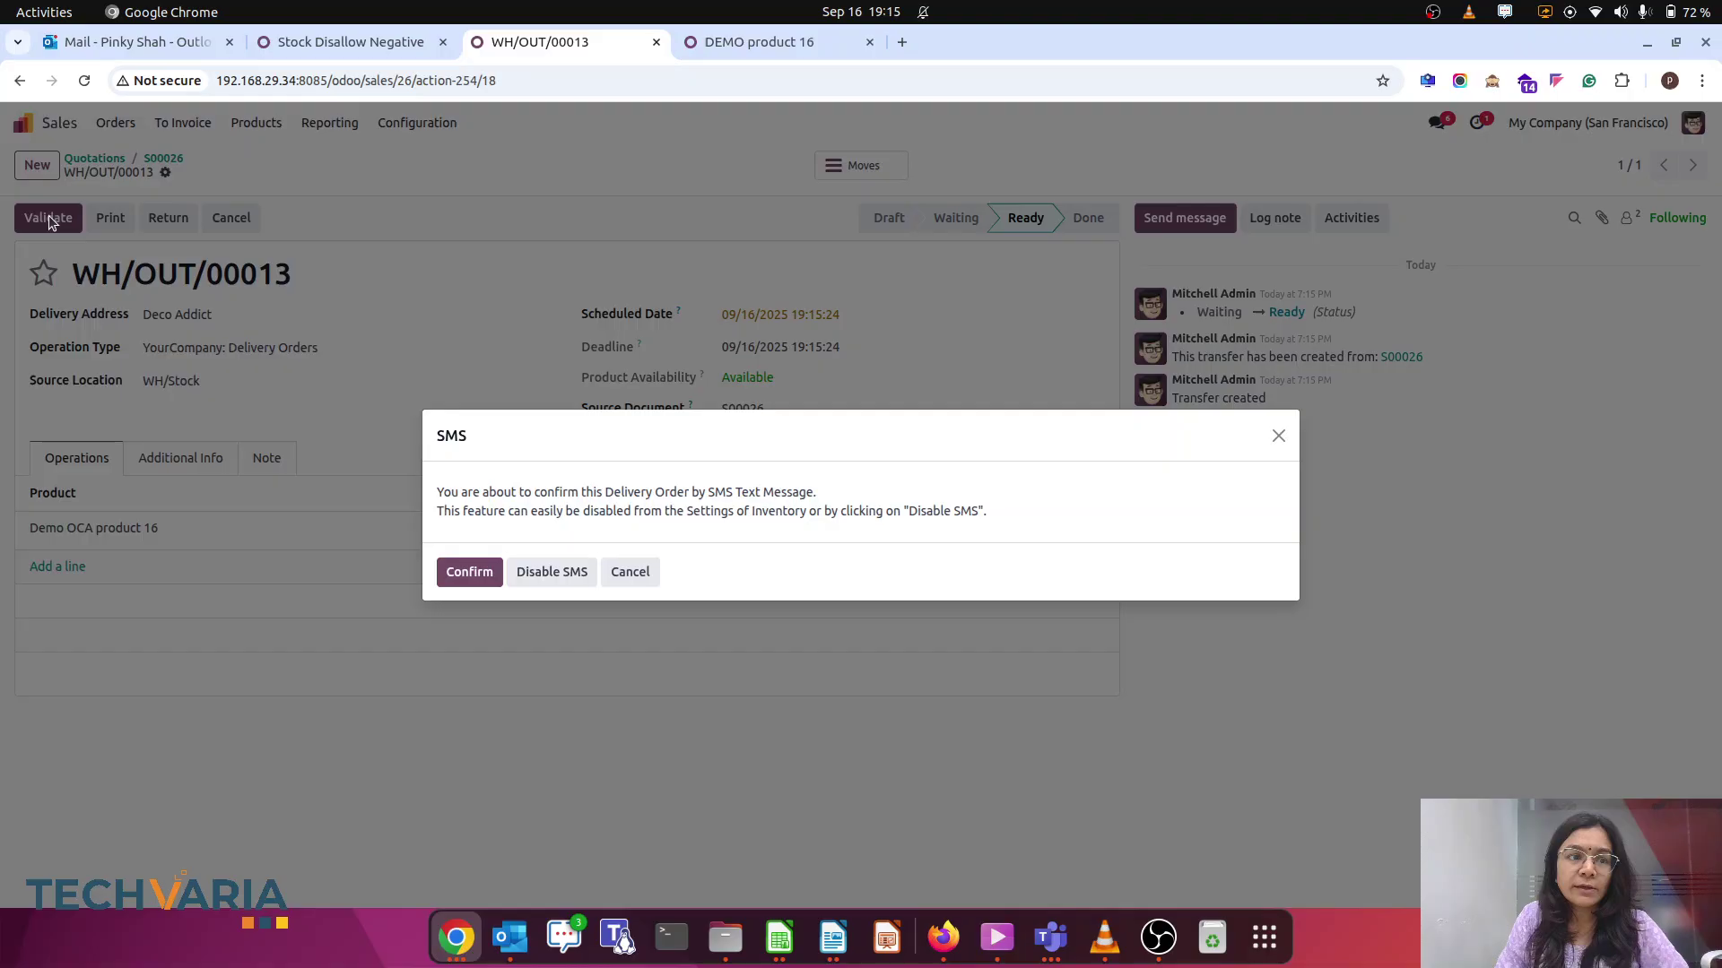
left_click(543, 579)
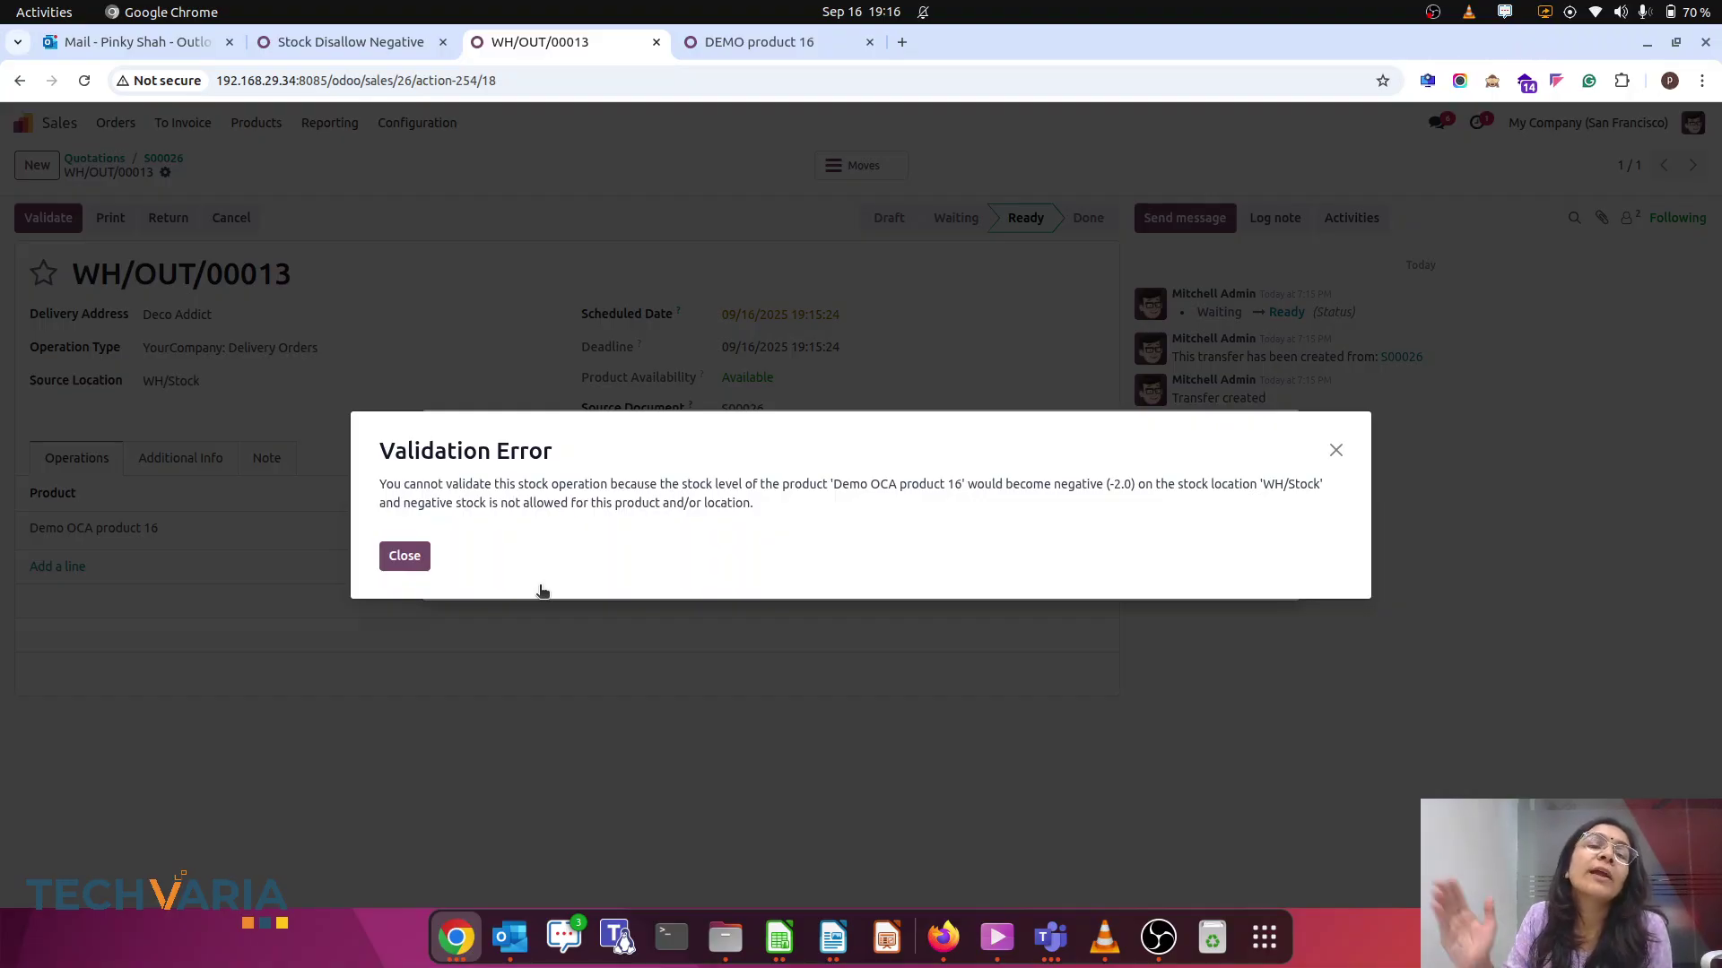
left_click(1335, 450)
left_click(1278, 437)
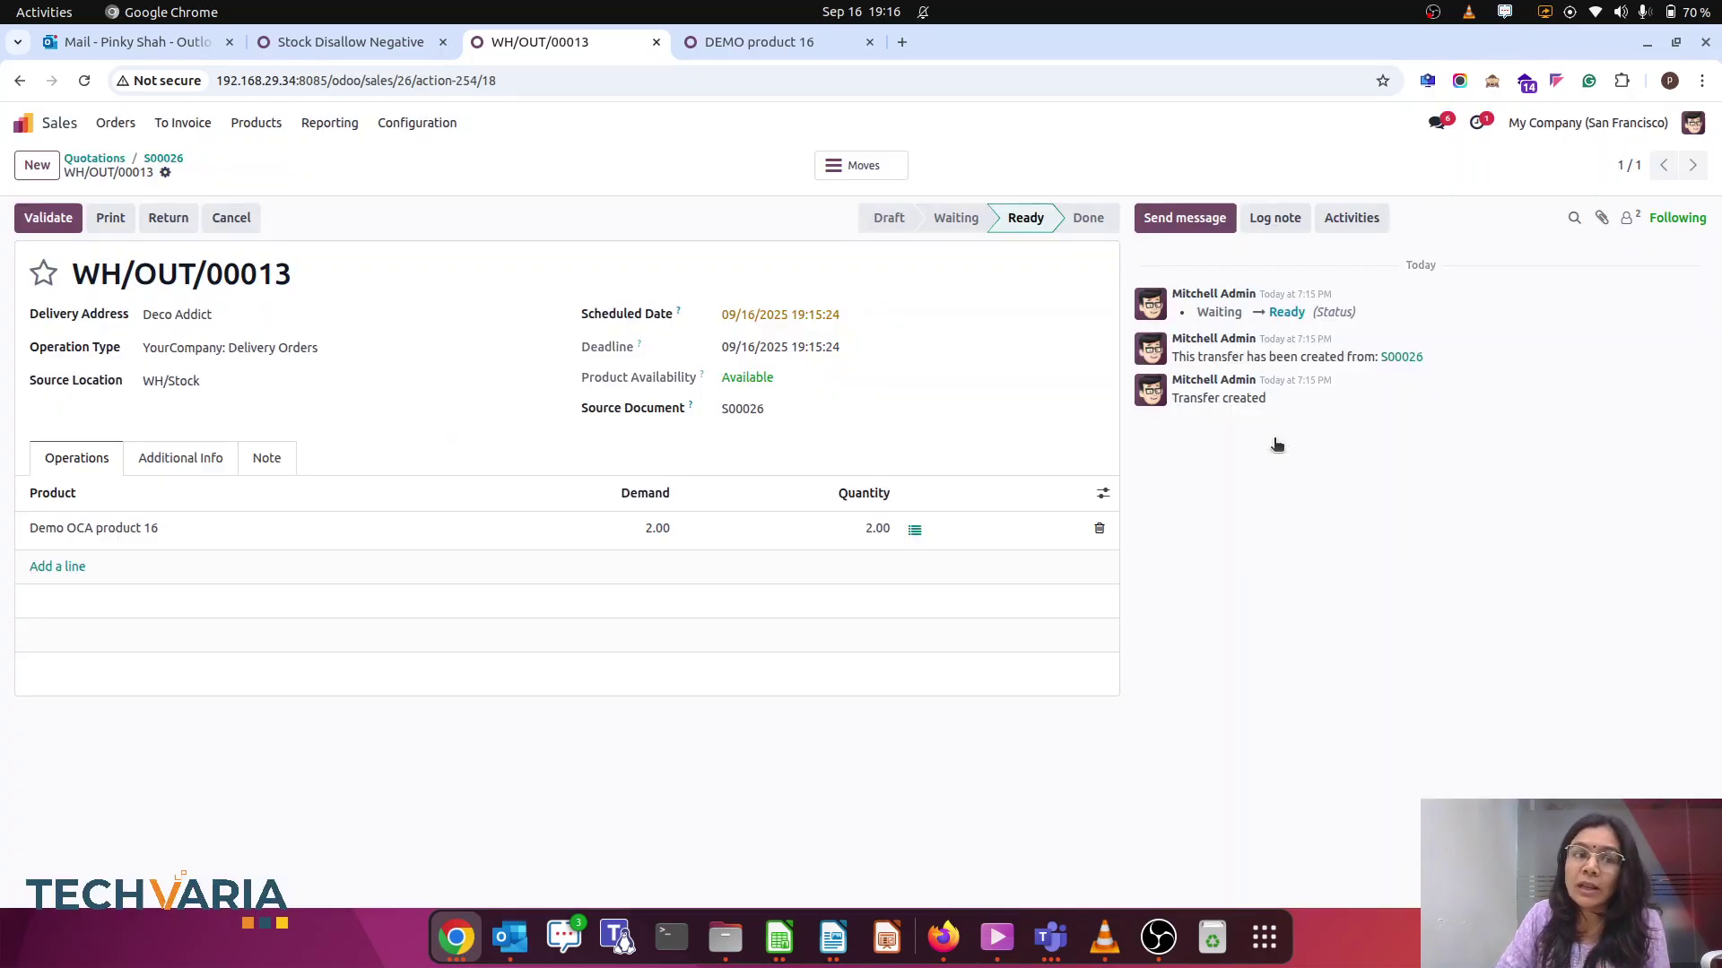
Create product demo 17 OCA with Track Inventory and Allow Negative Stock enabled
left_click(27, 125)
type("/ prod")
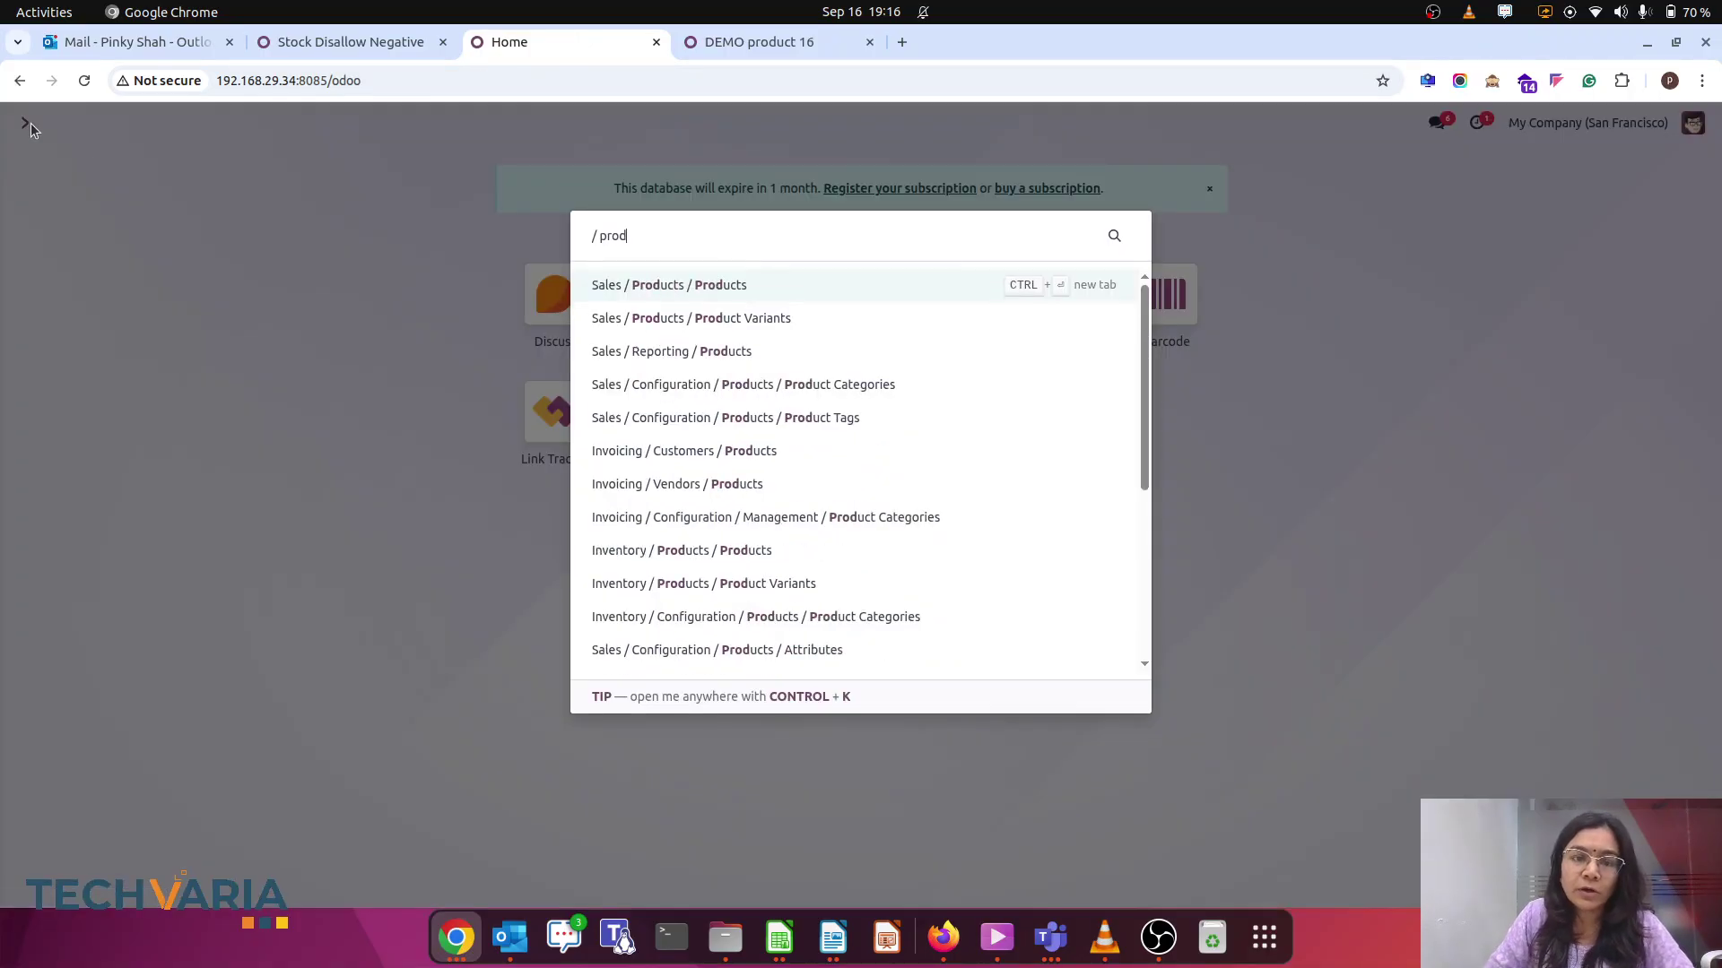
left_click(733, 288)
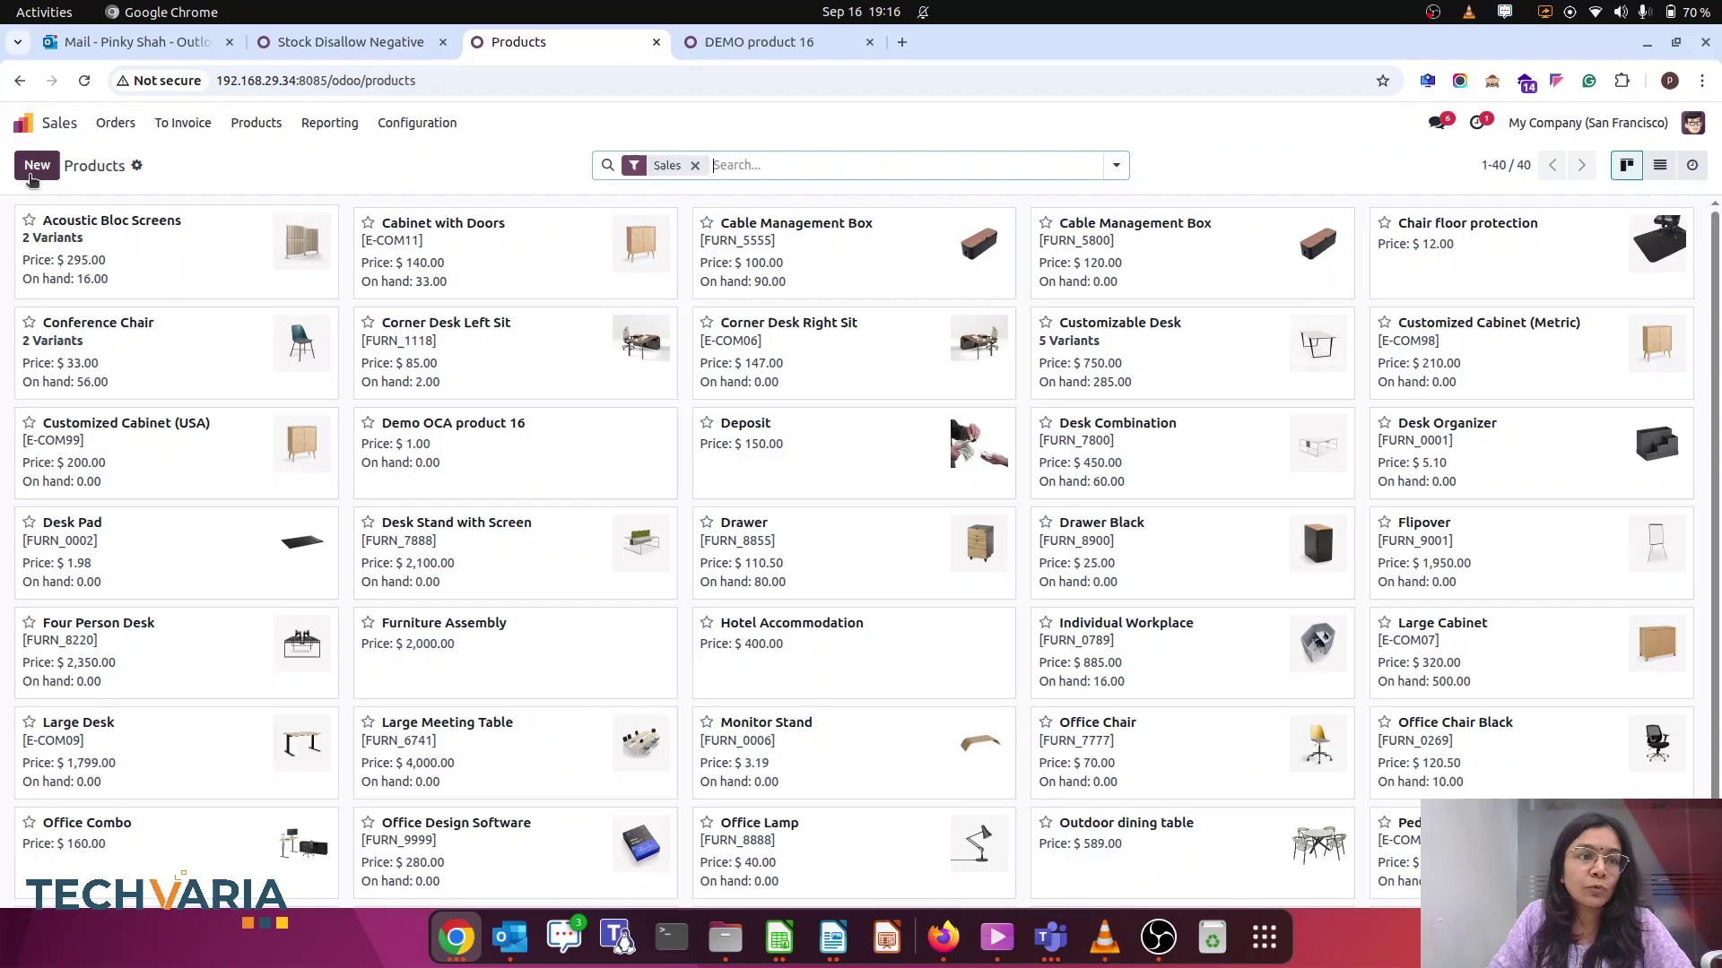
left_click(36, 165)
type("dem")
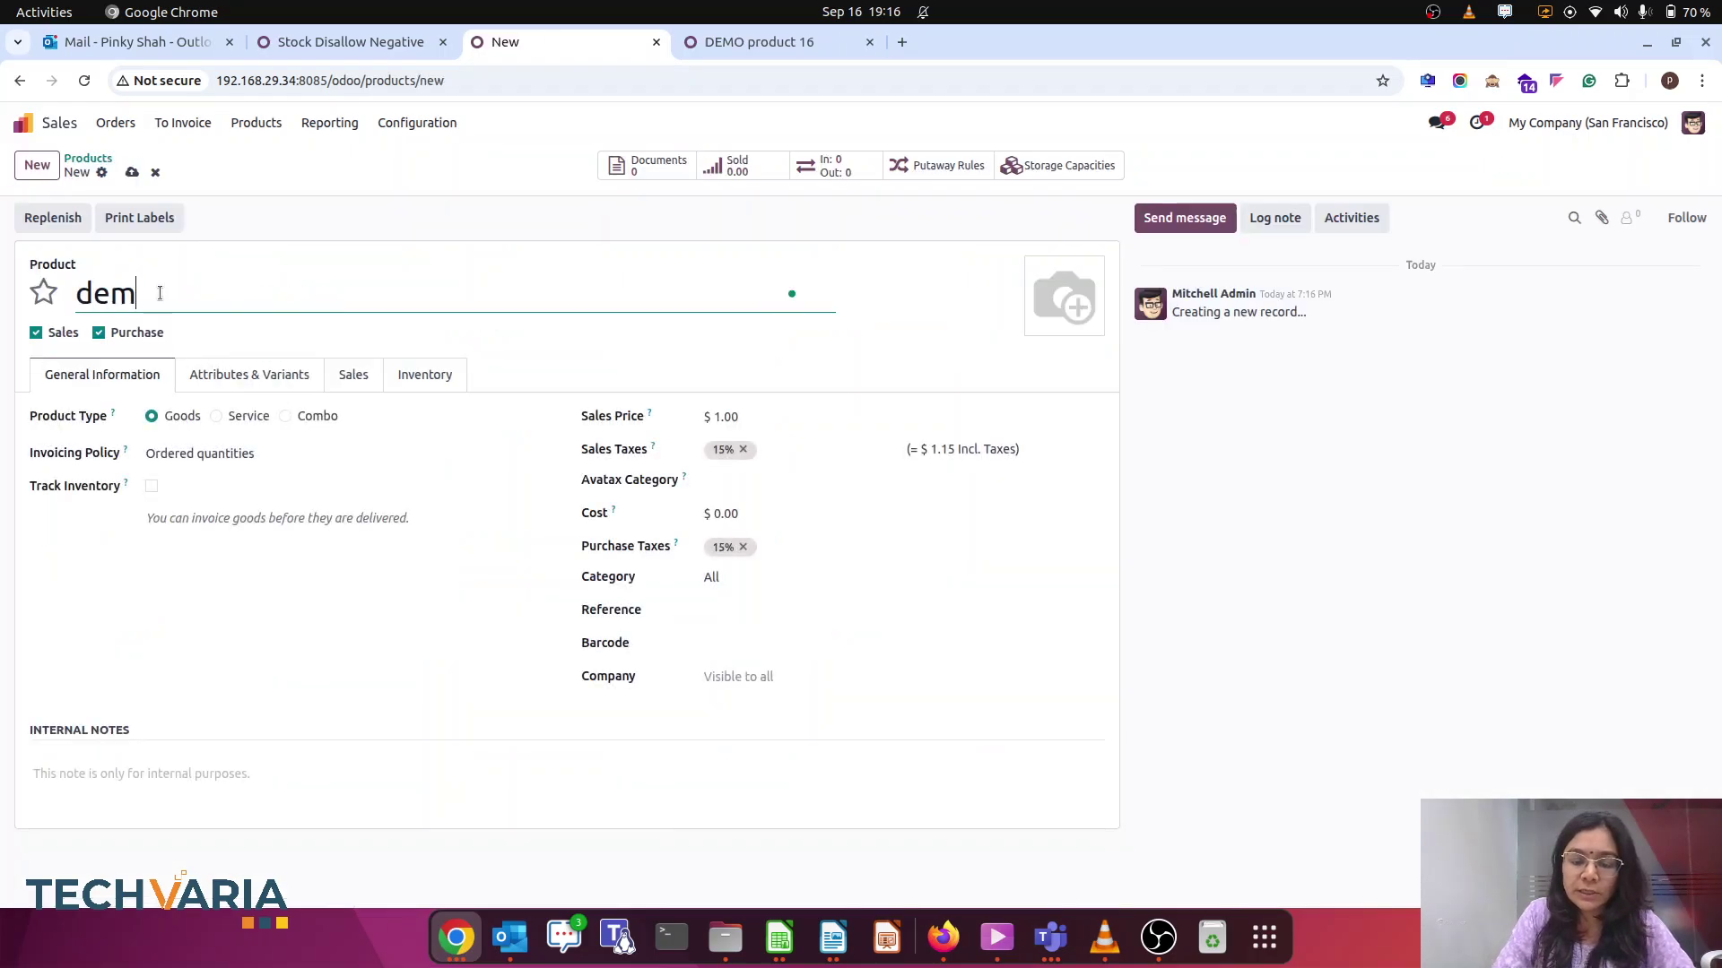
type("o 17 OCA")
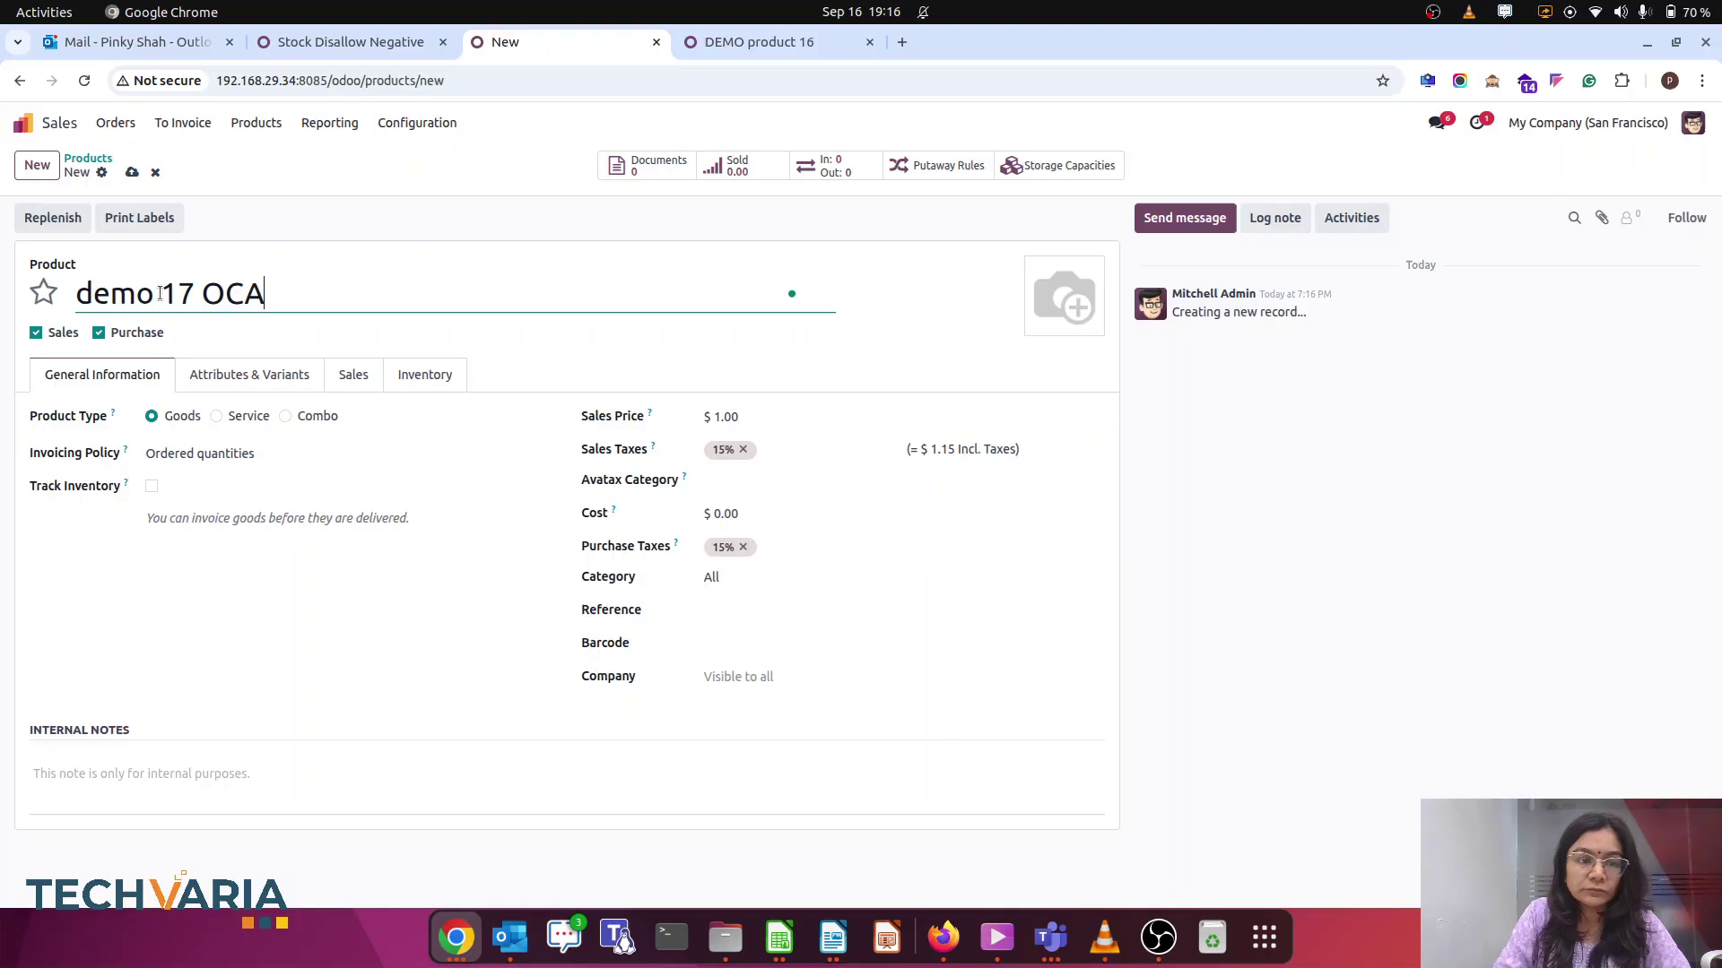
left_click(152, 486)
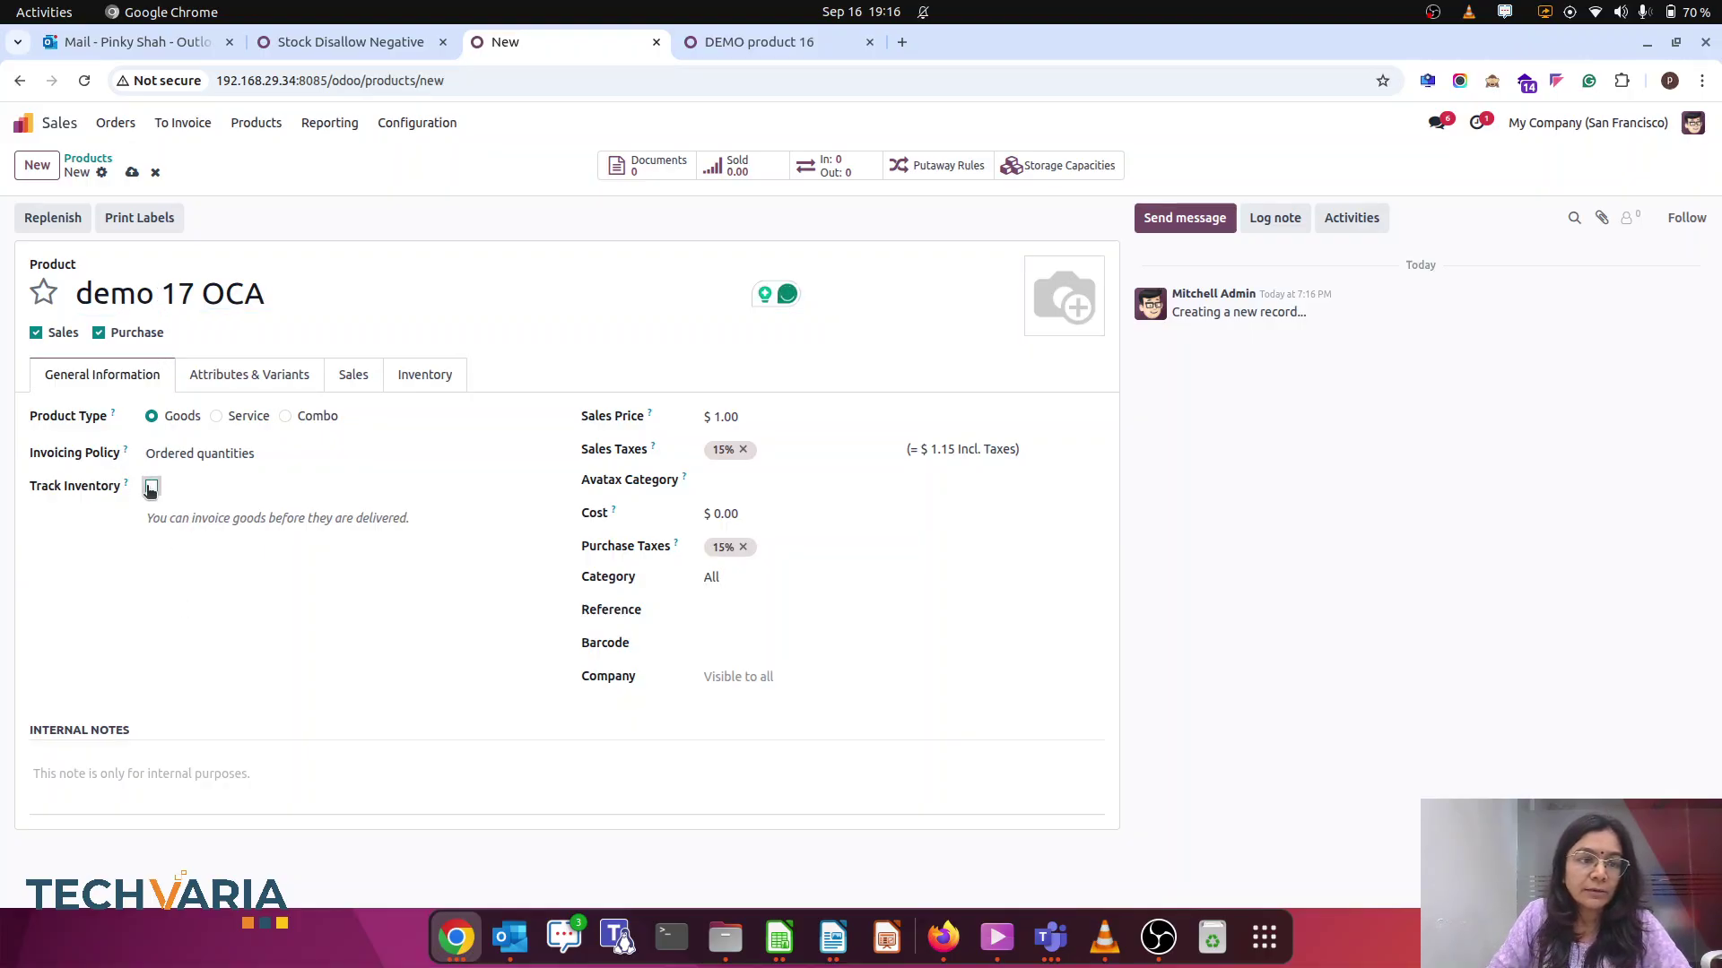
left_click(132, 174)
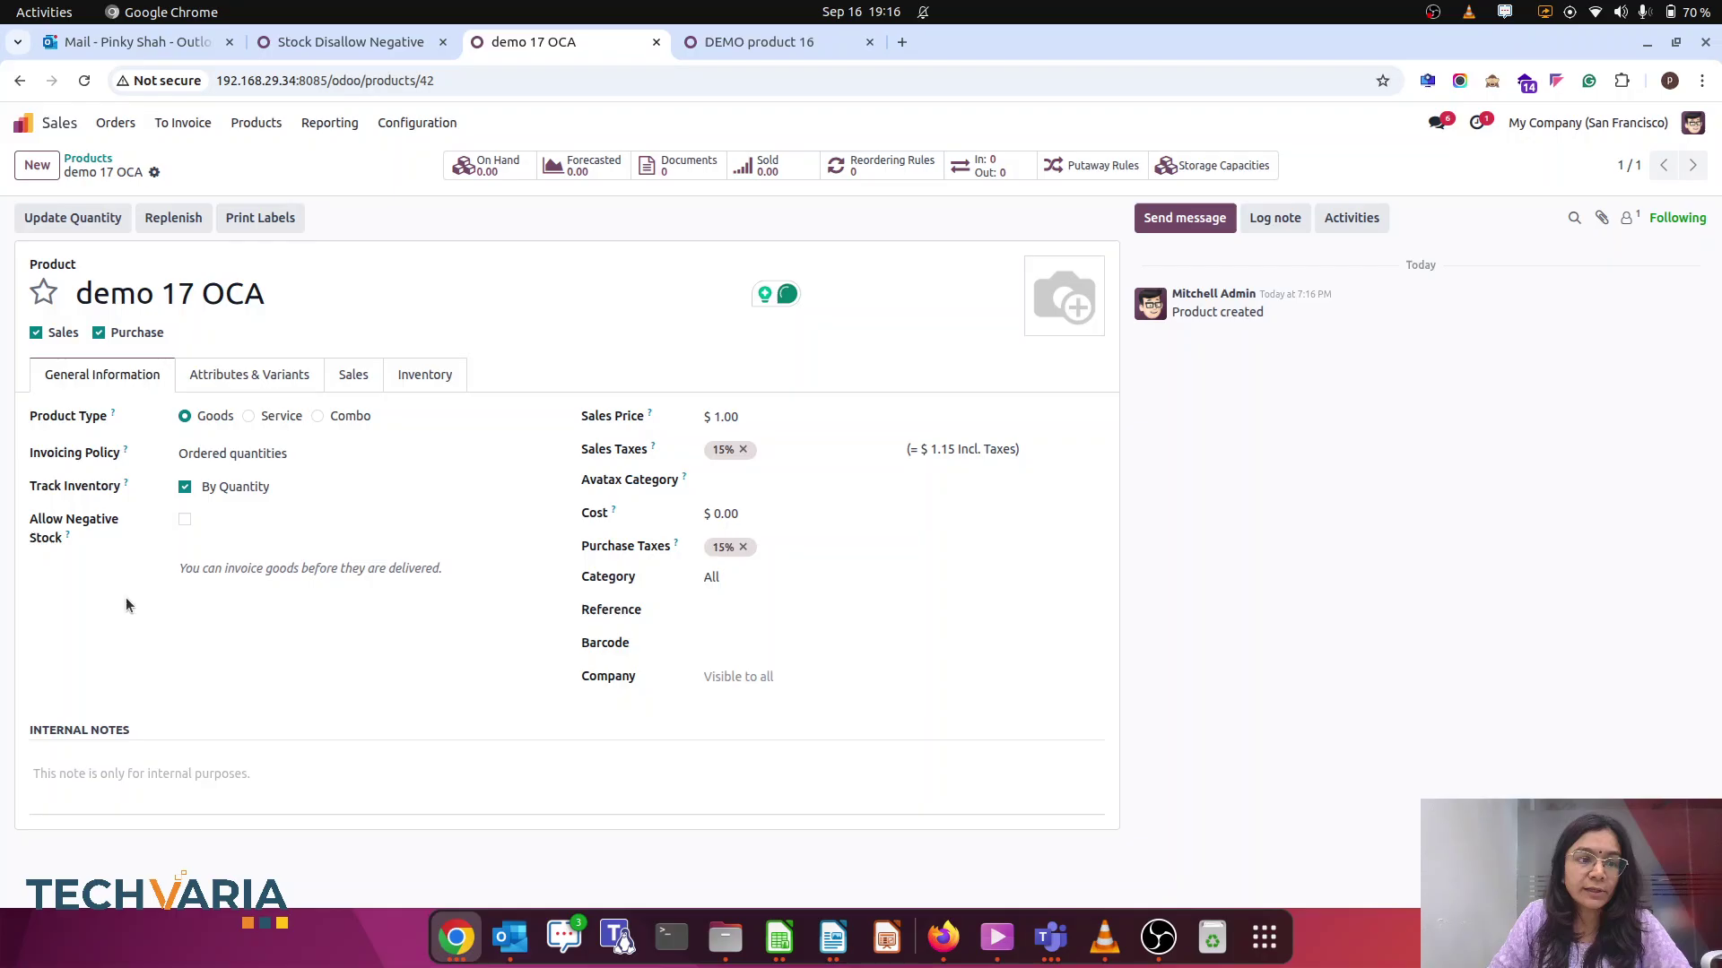
left_click(185, 523)
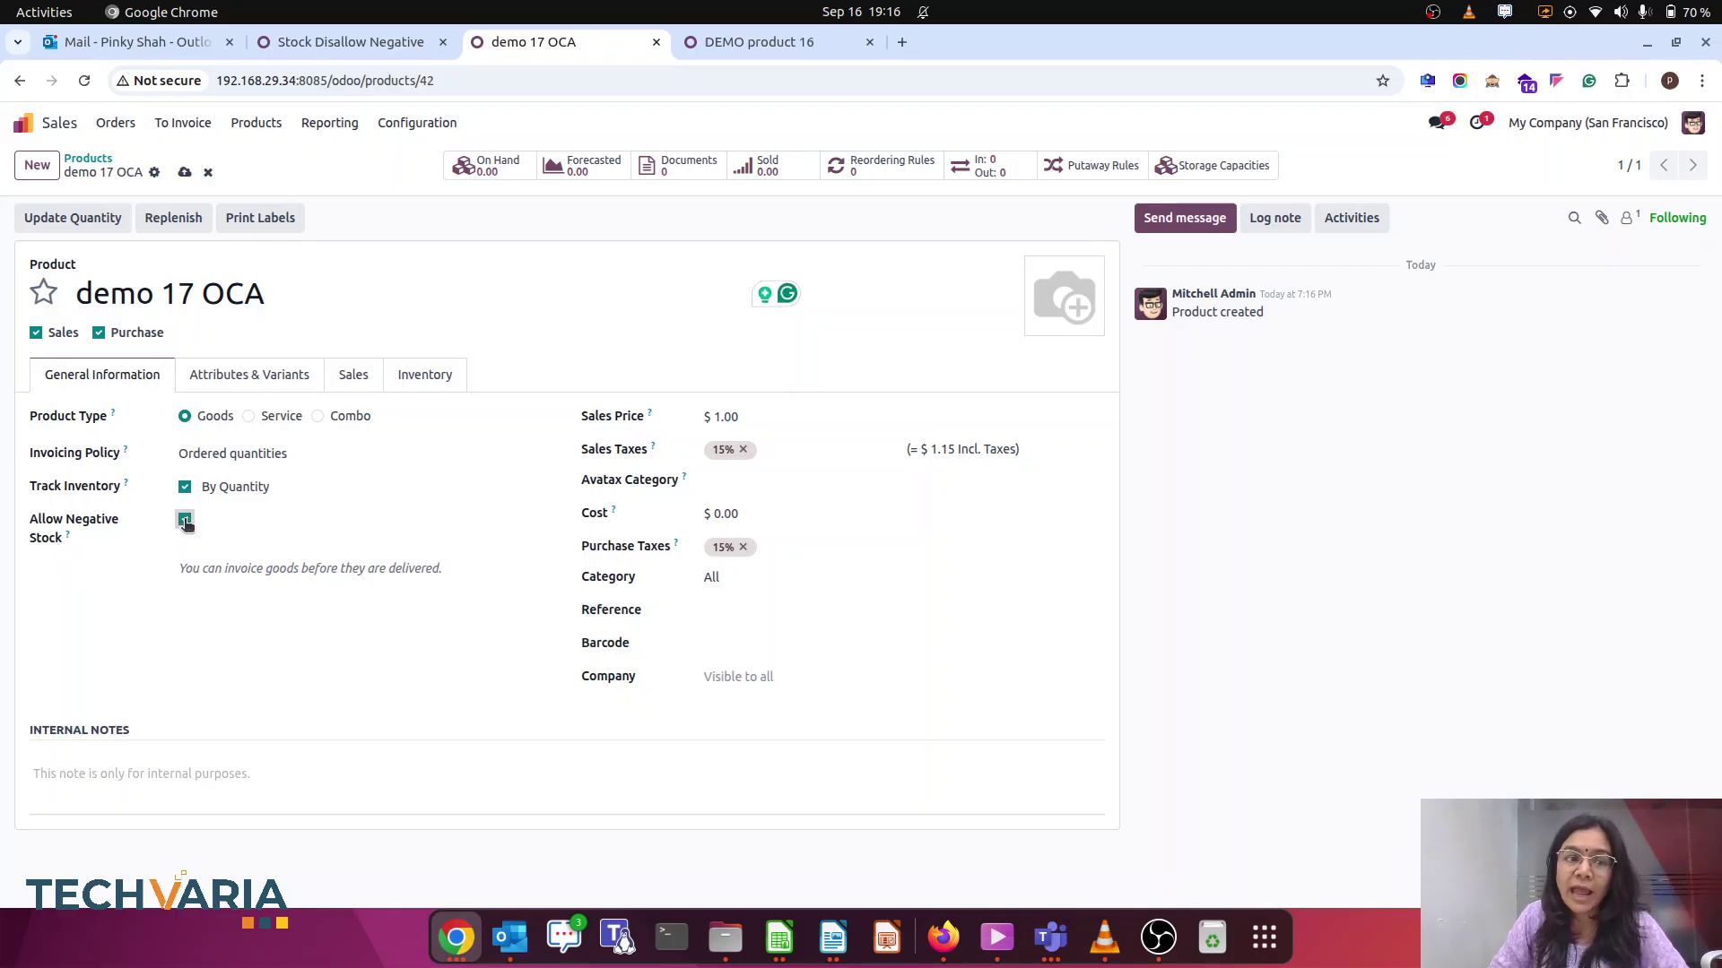
left_click(184, 173)
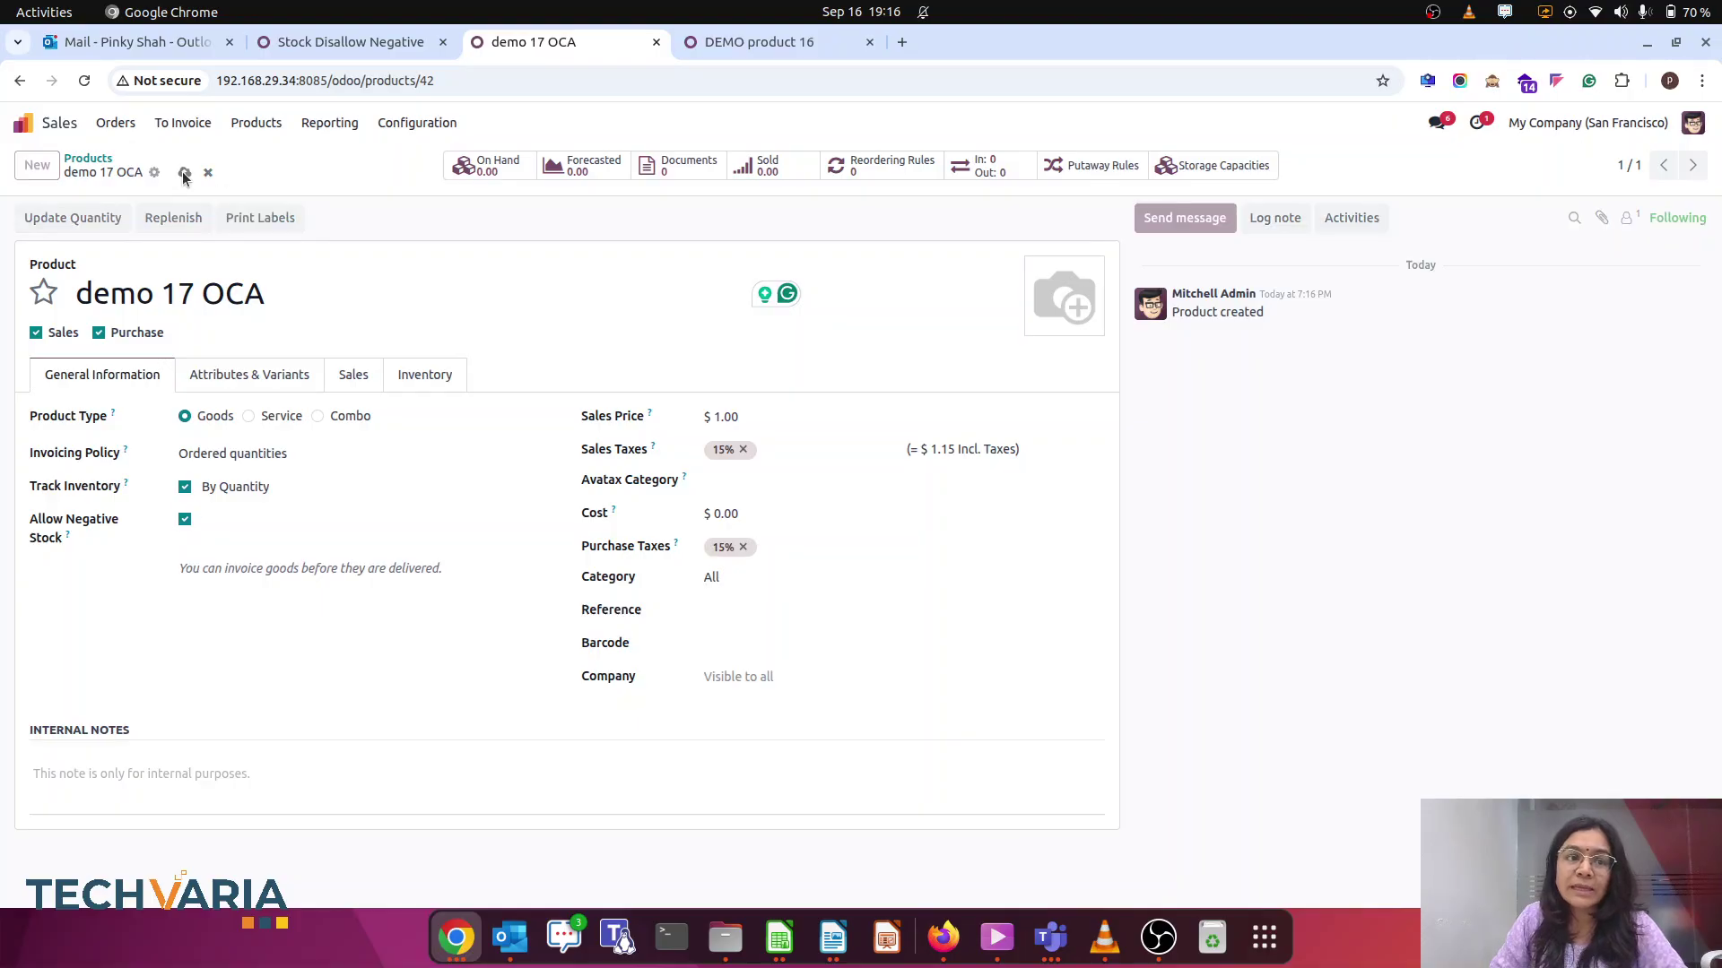
left_click(24, 123)
type("sa")
Create and confirm a sales order for Deco Addict with one demo 17 OCA line
left_click(663, 291)
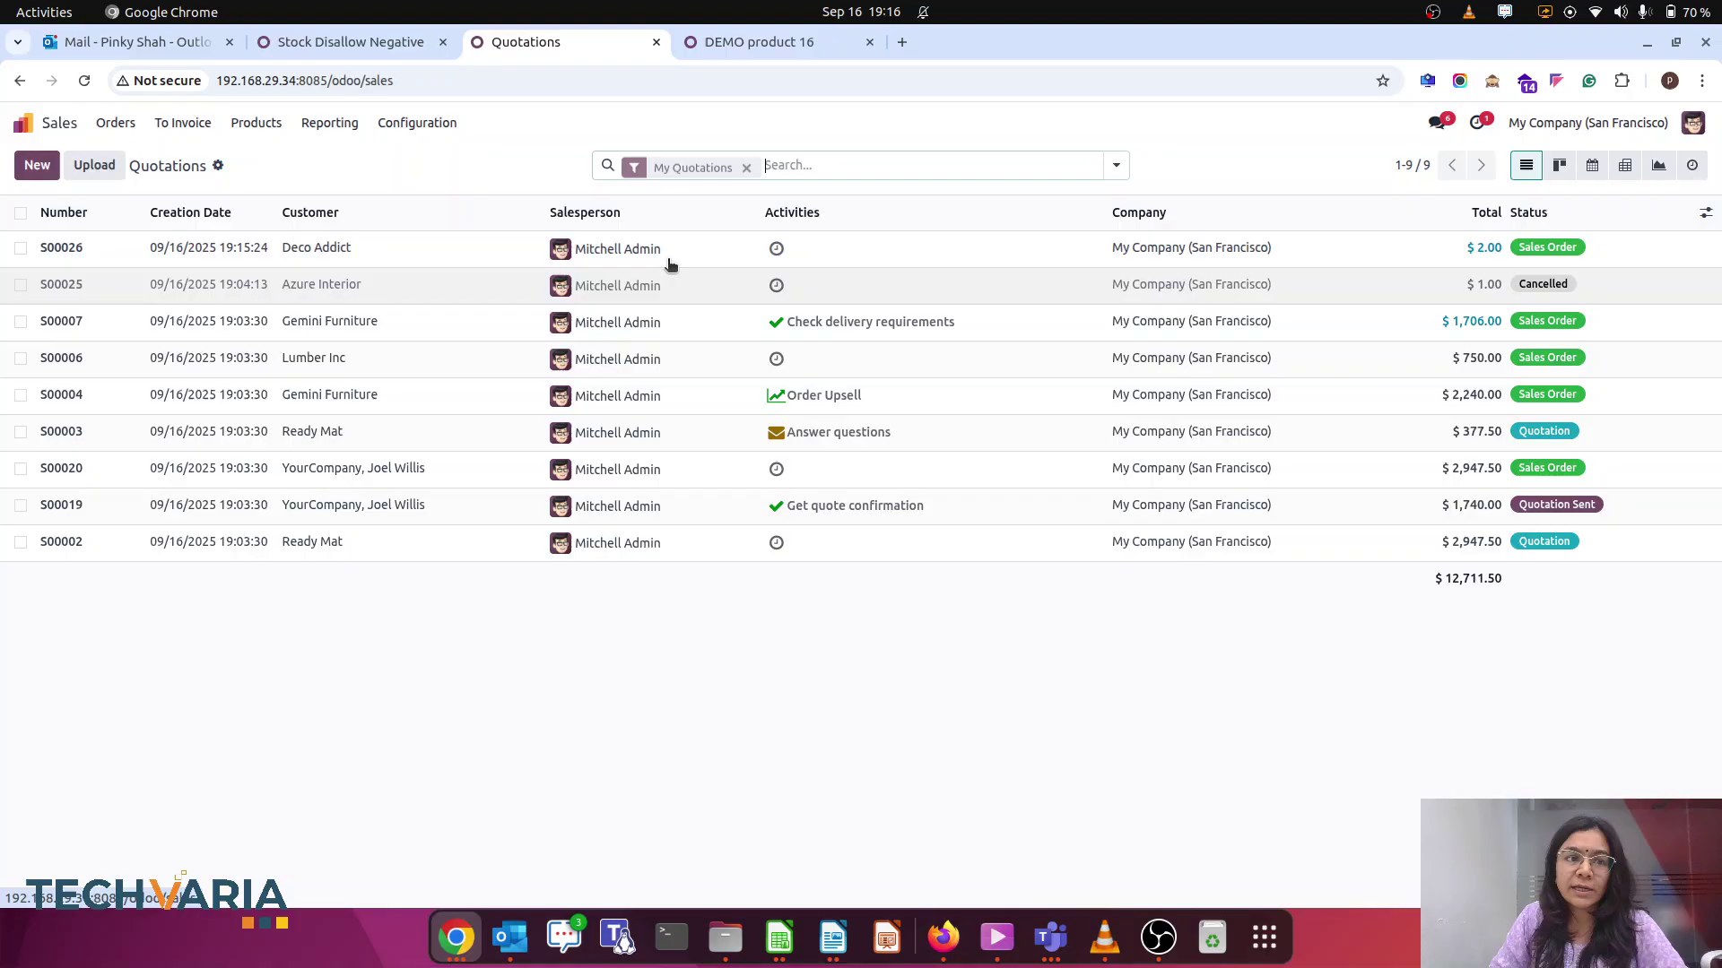
left_click(37, 166)
left_click(253, 314)
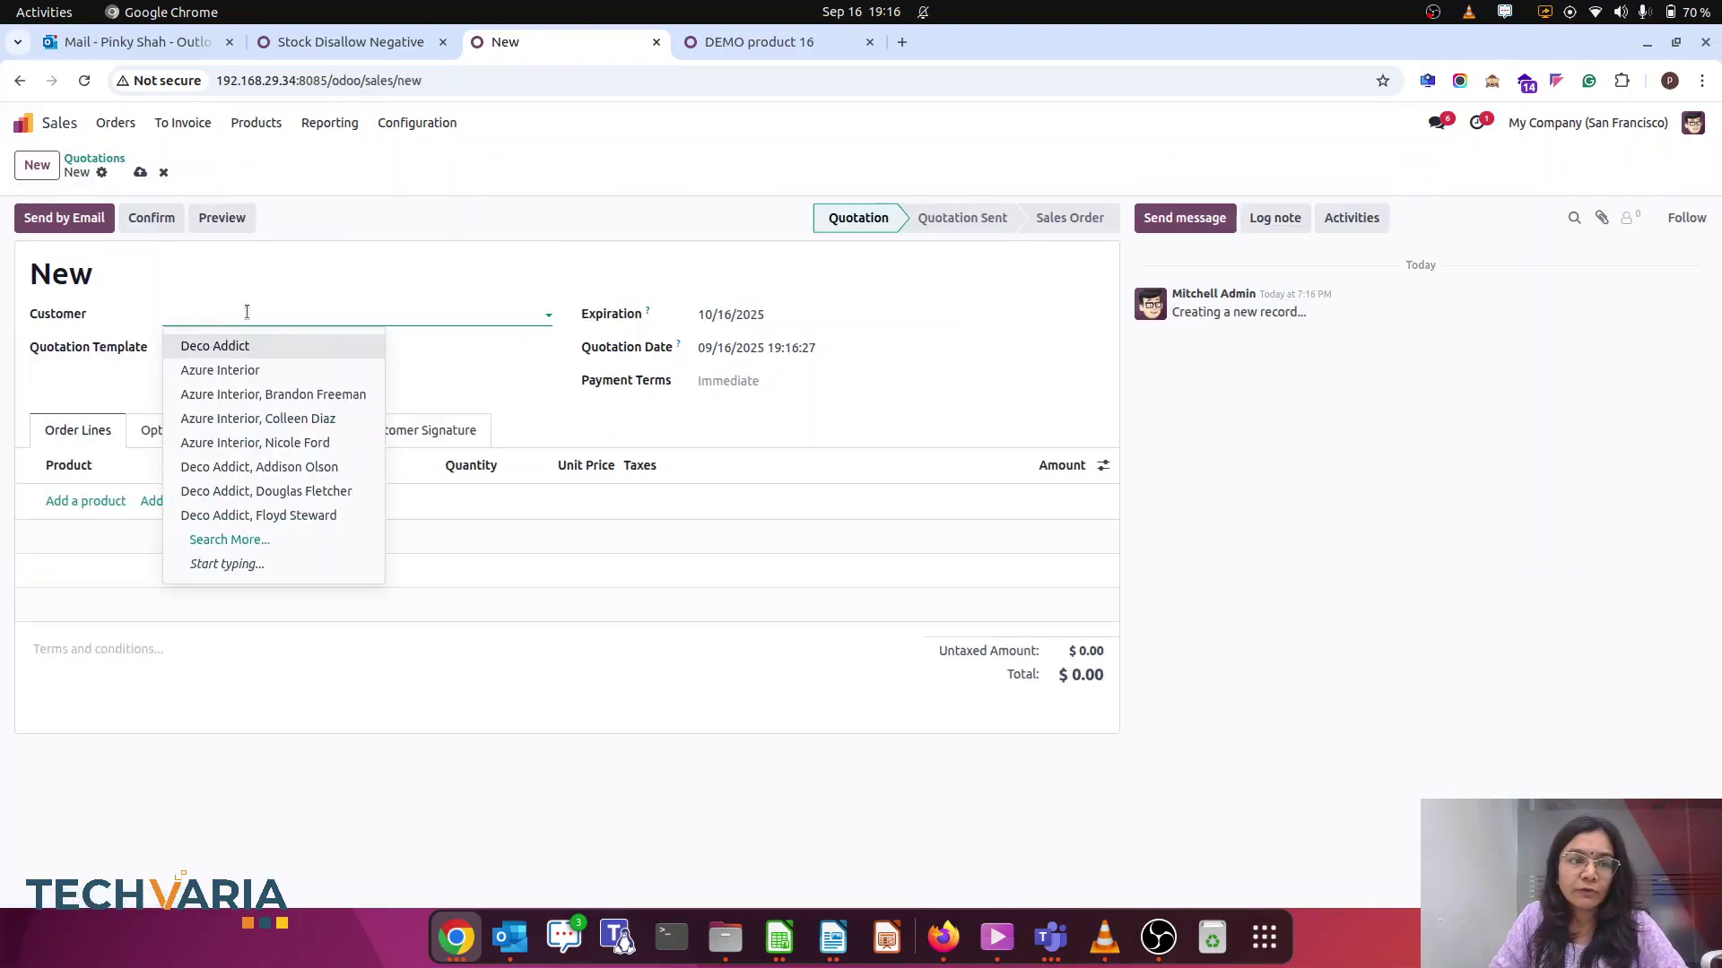
left_click(235, 345)
left_click(93, 533)
type("demo")
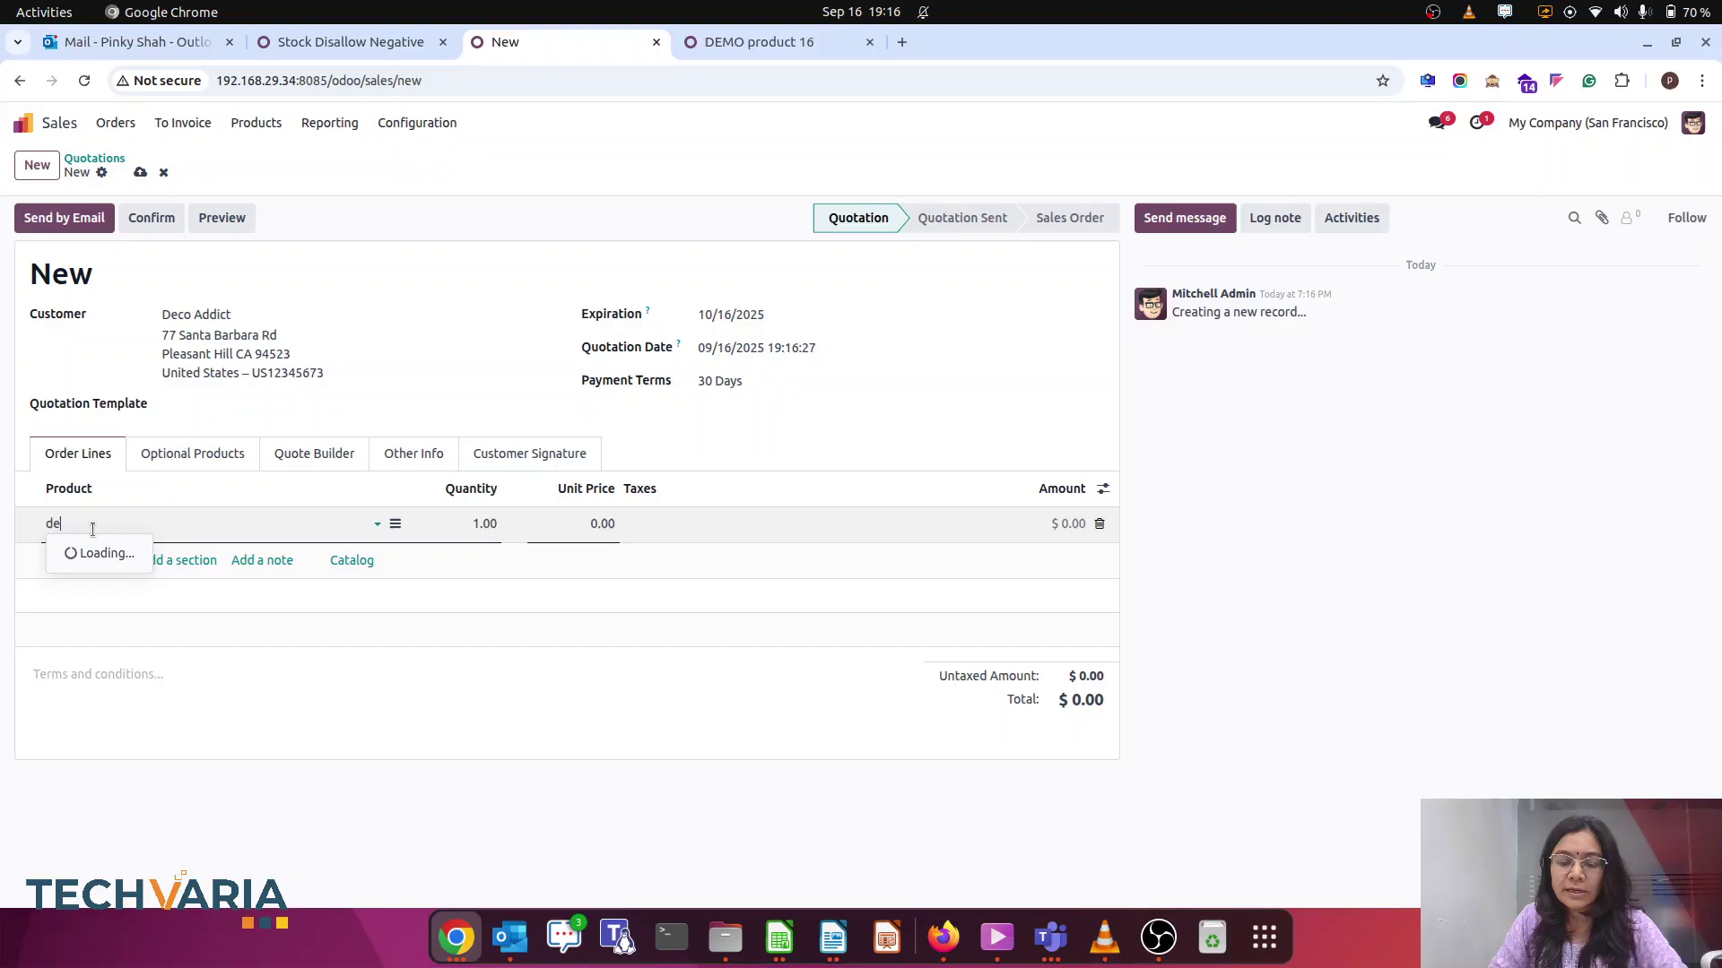
left_click(133, 577)
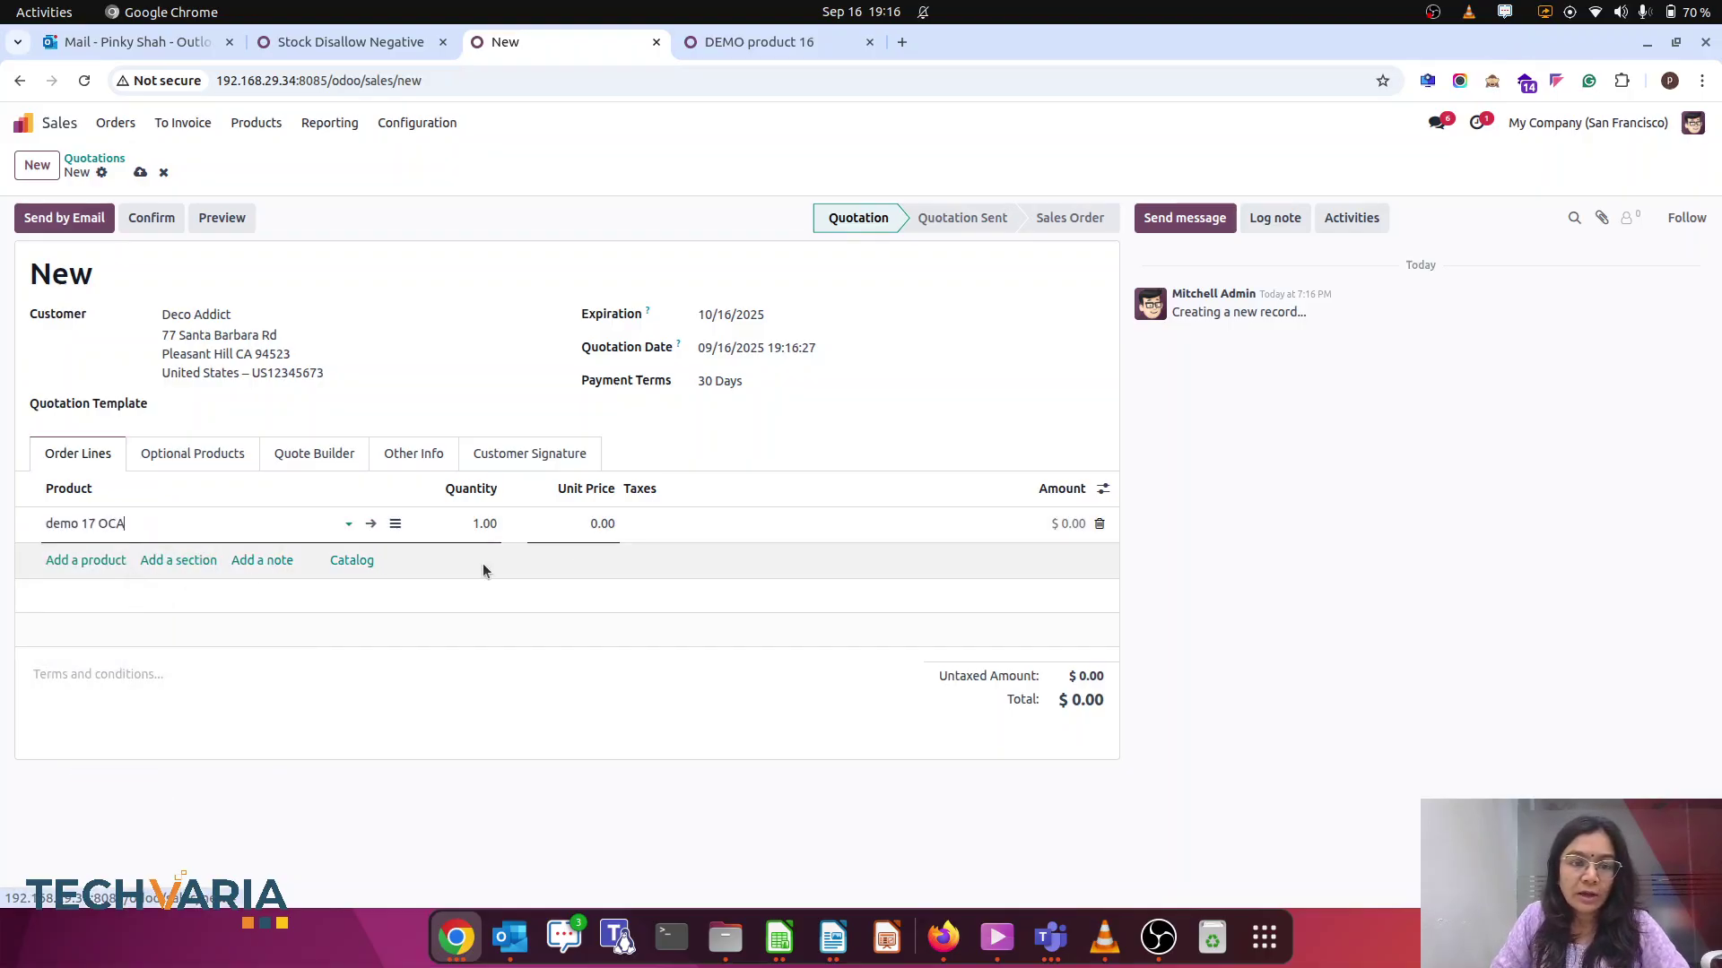
left_click(170, 220)
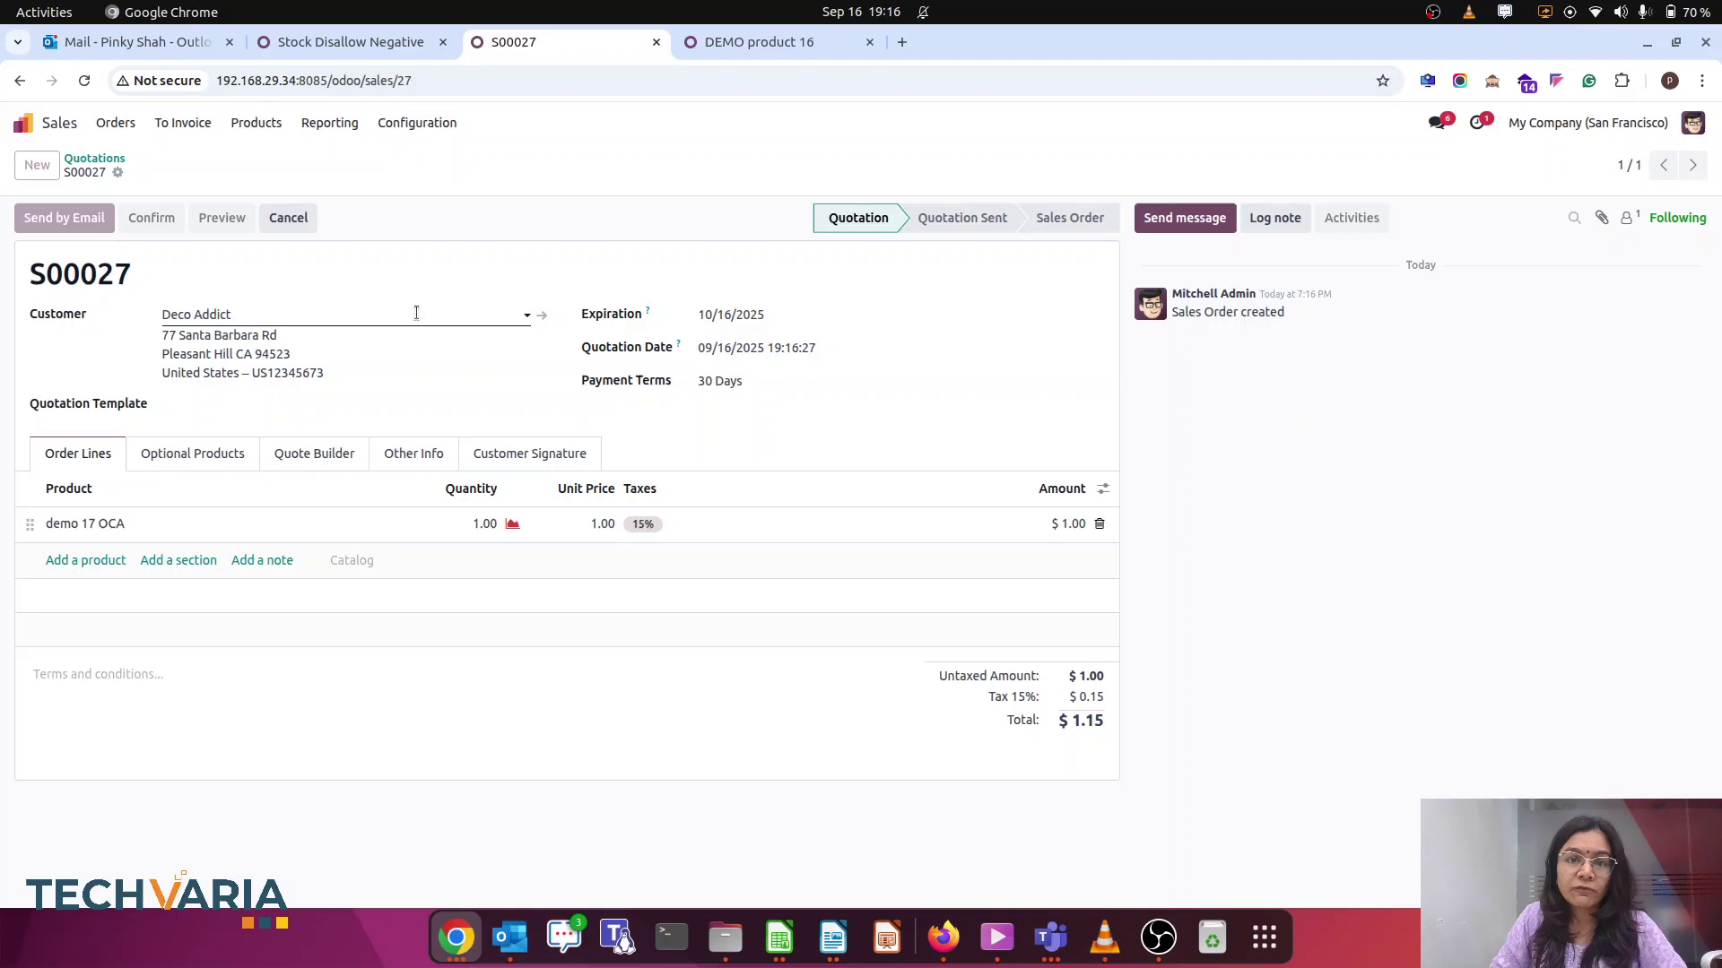
On delivery WH/OUT/00014 set quantity 1, check availability and validate without sending an SMS
left_click(868, 165)
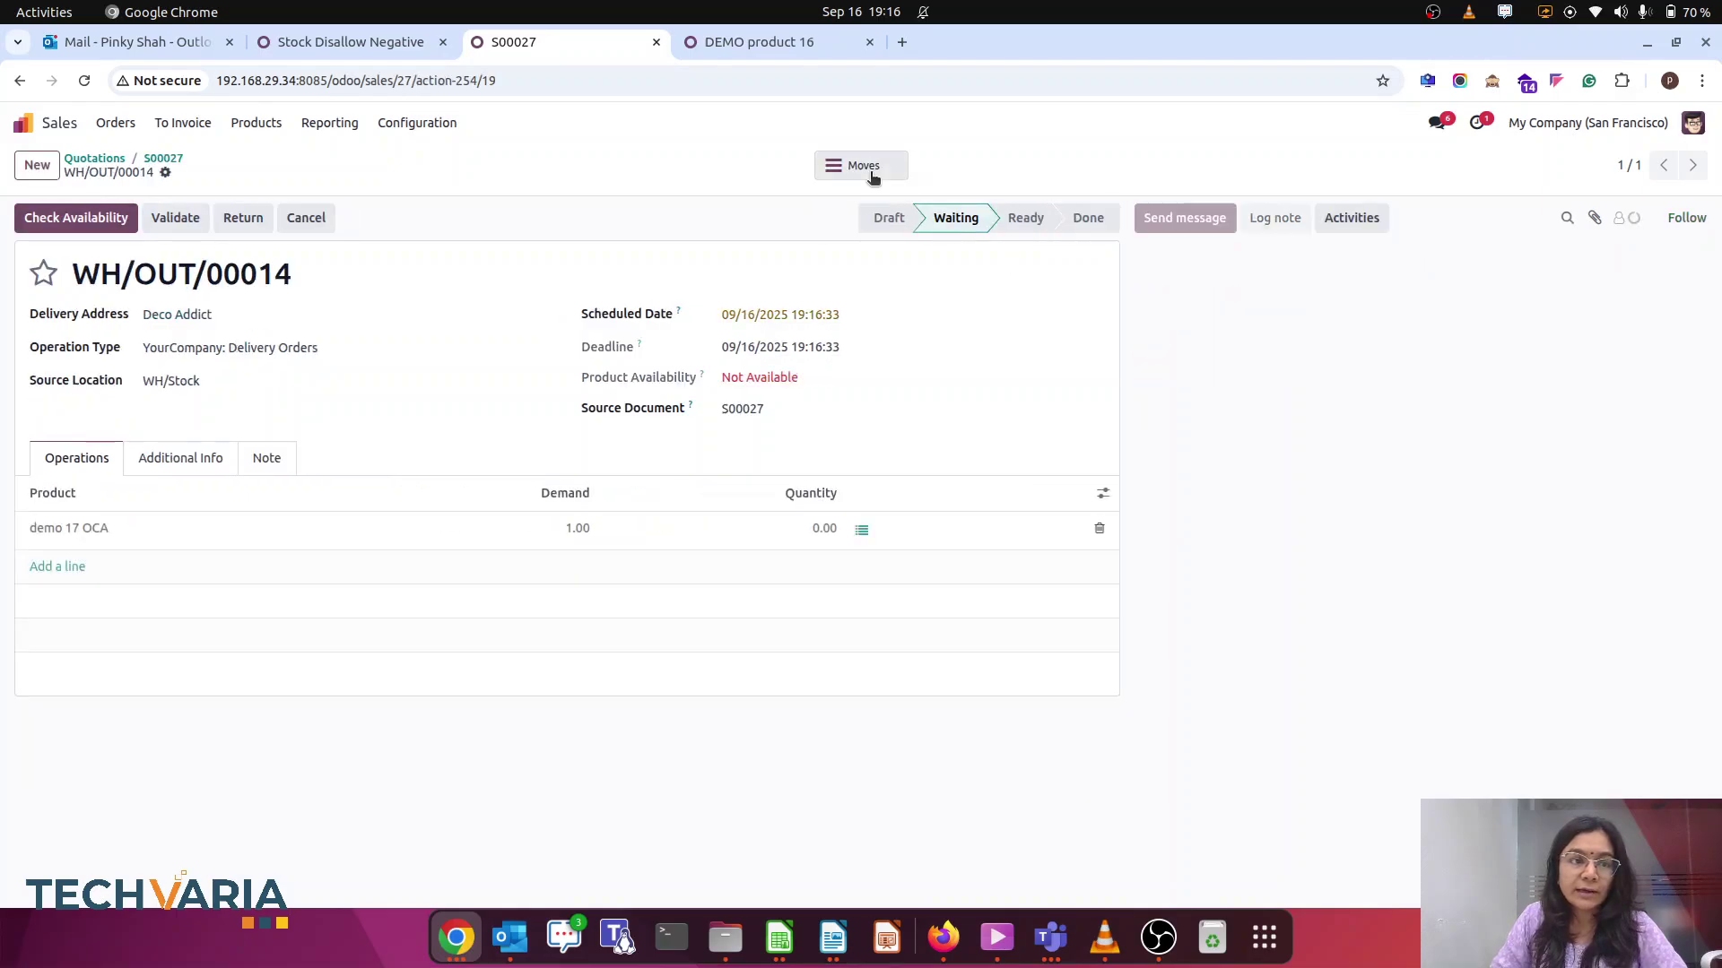
left_click(790, 534)
type("1")
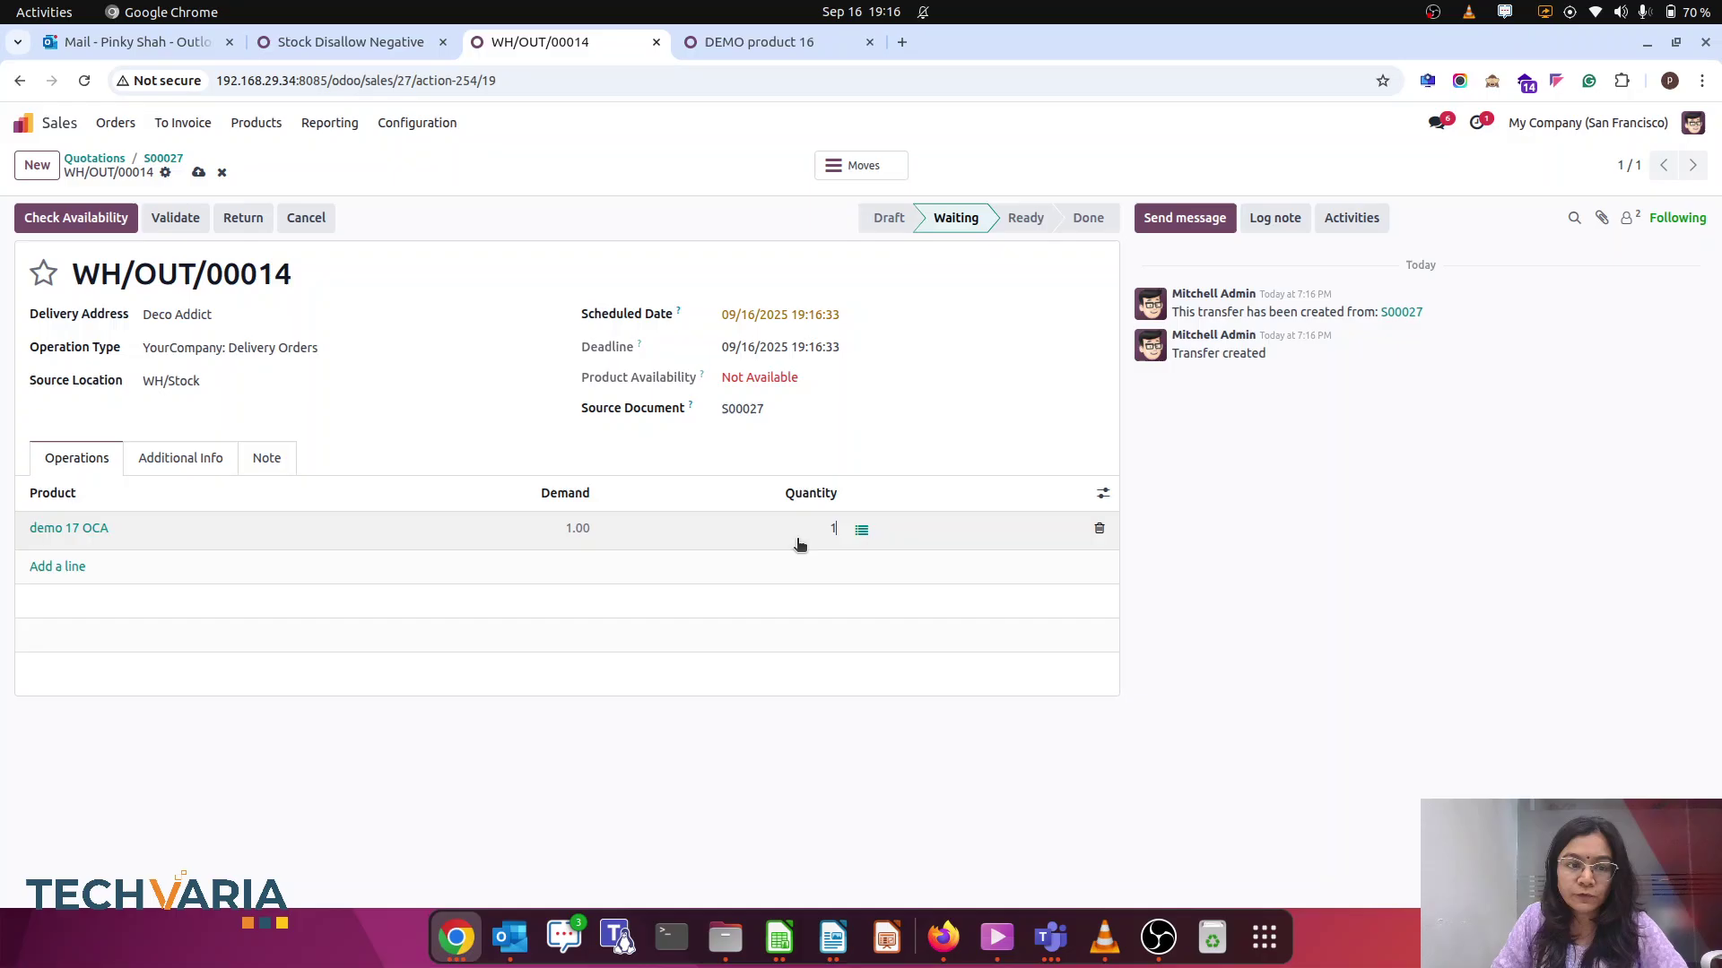
left_click(92, 222)
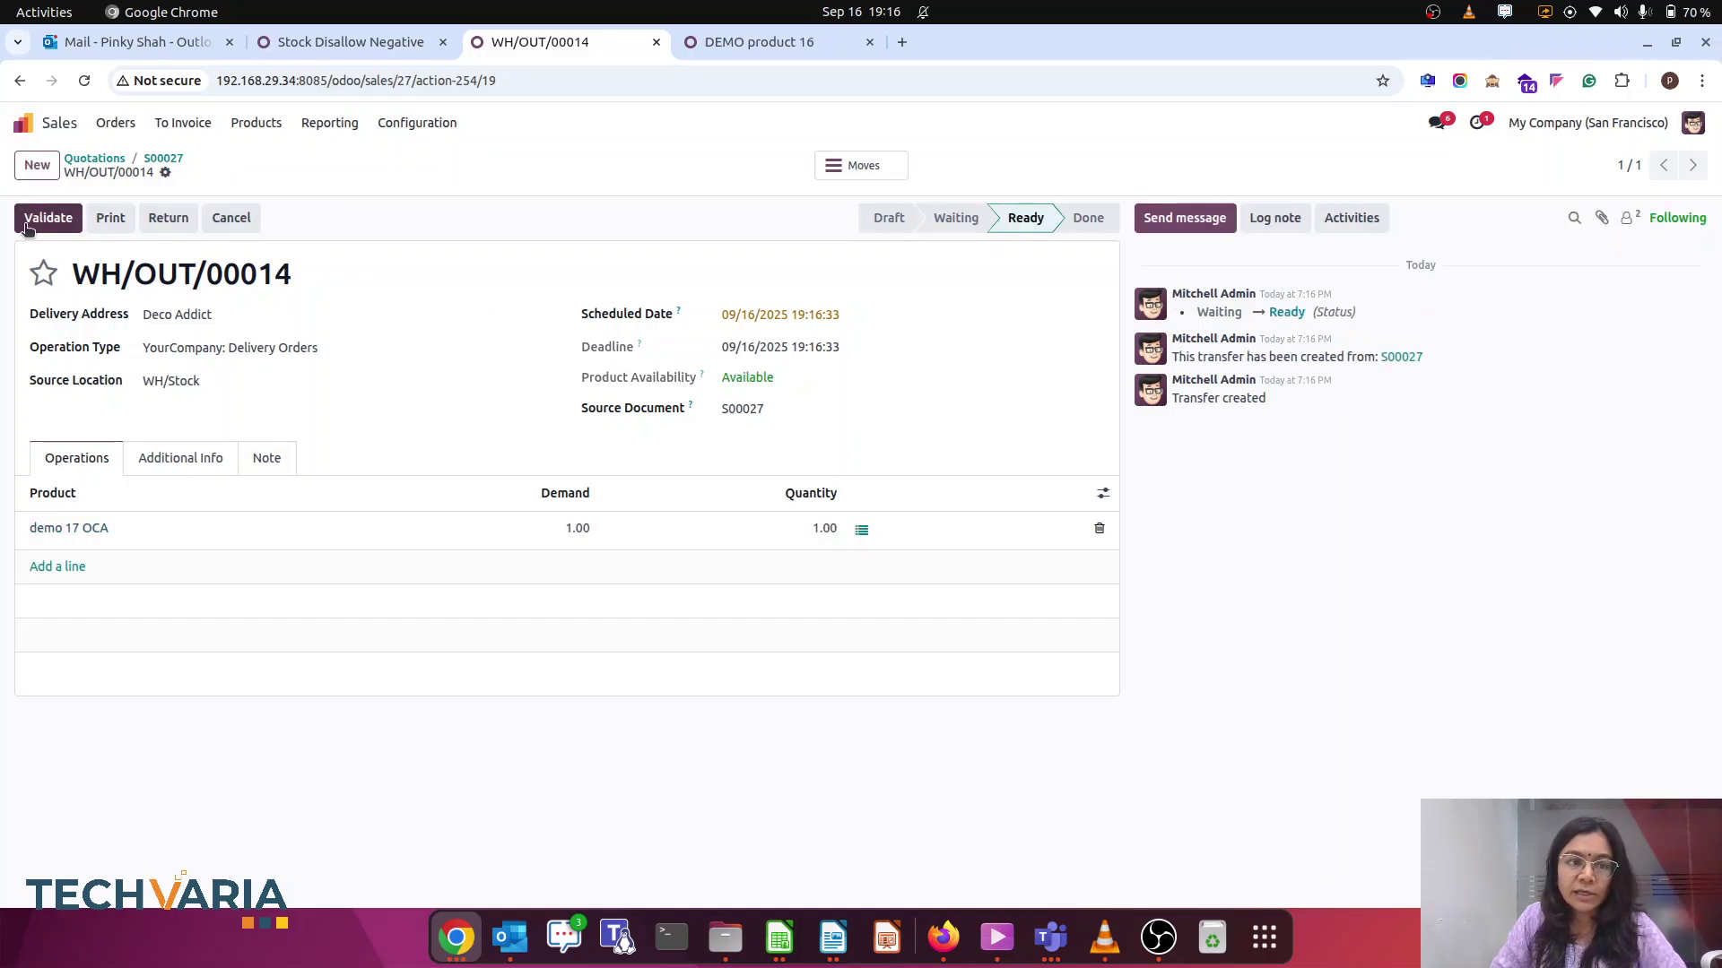
left_click(36, 229)
left_click(565, 573)
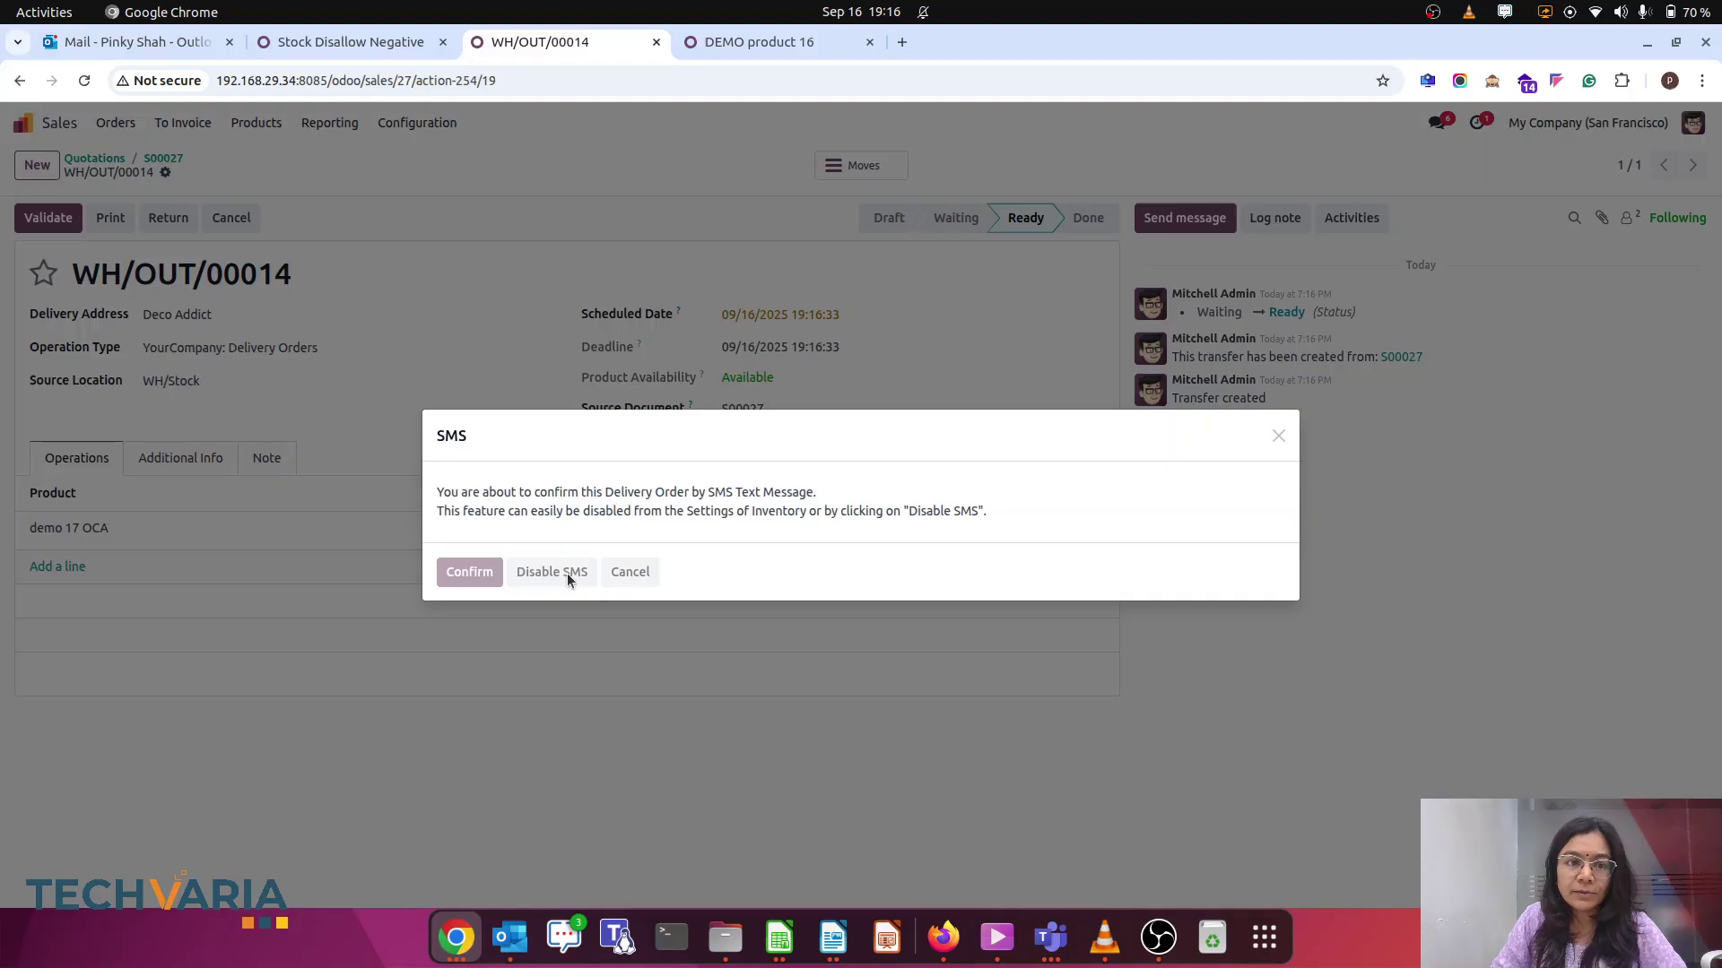